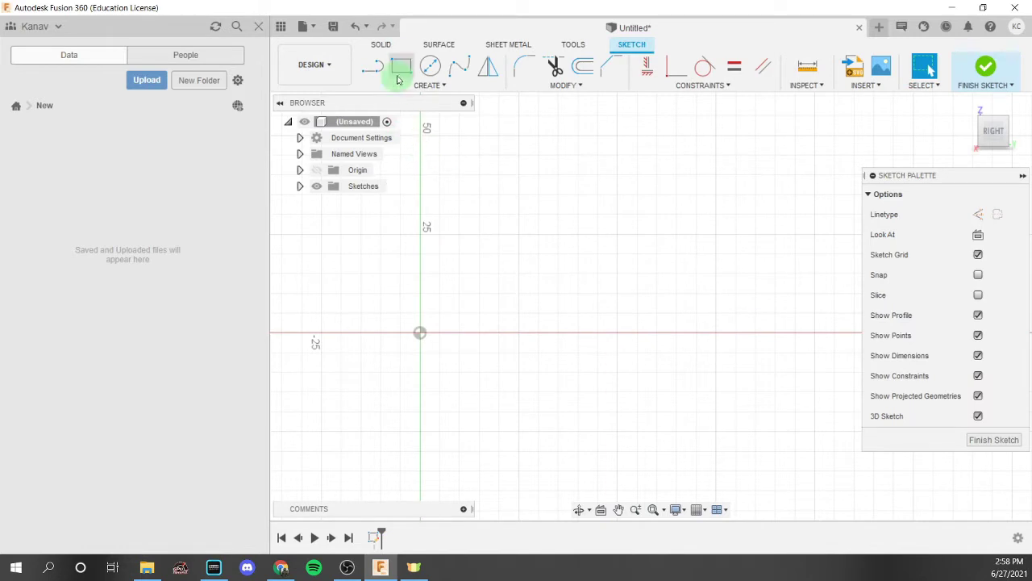
# Draw a 2-point rectangle from the origin, 75 mm wide and 4 mm tall
pyautogui.click(400, 67)
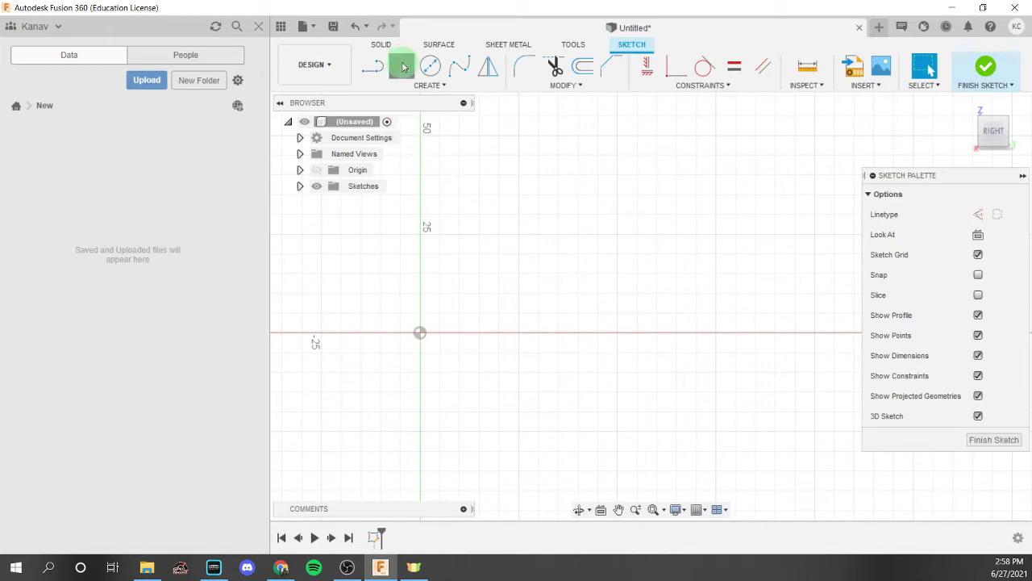
pyautogui.click(419, 333)
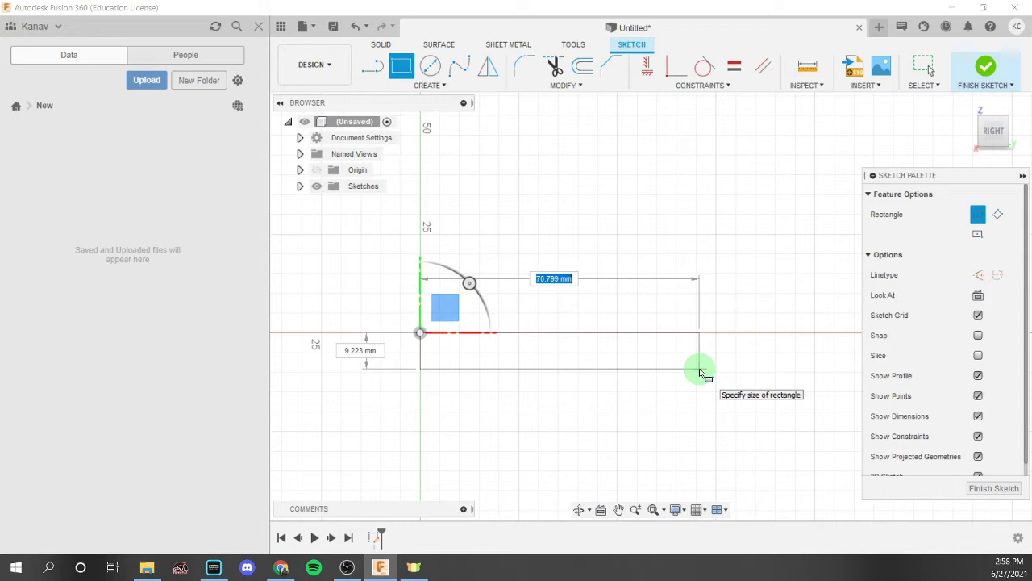
pyautogui.press('Tab')
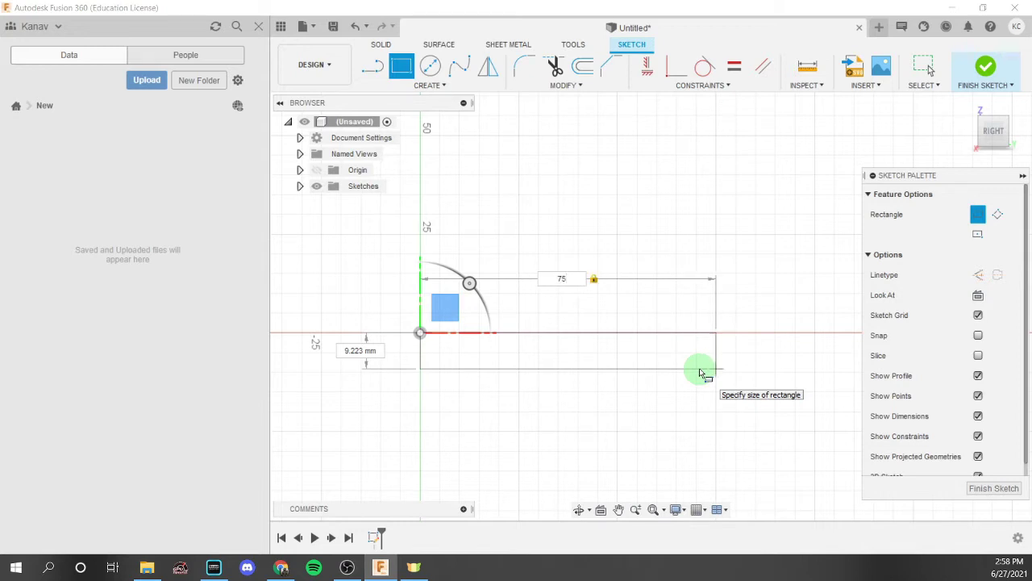
pyautogui.press('Tab')
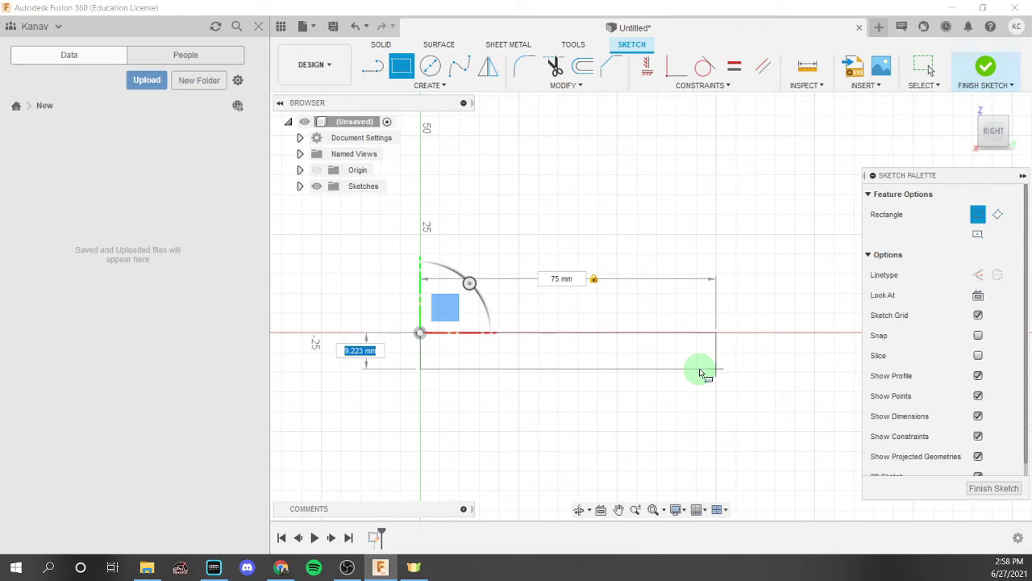
pyautogui.press('Tab')
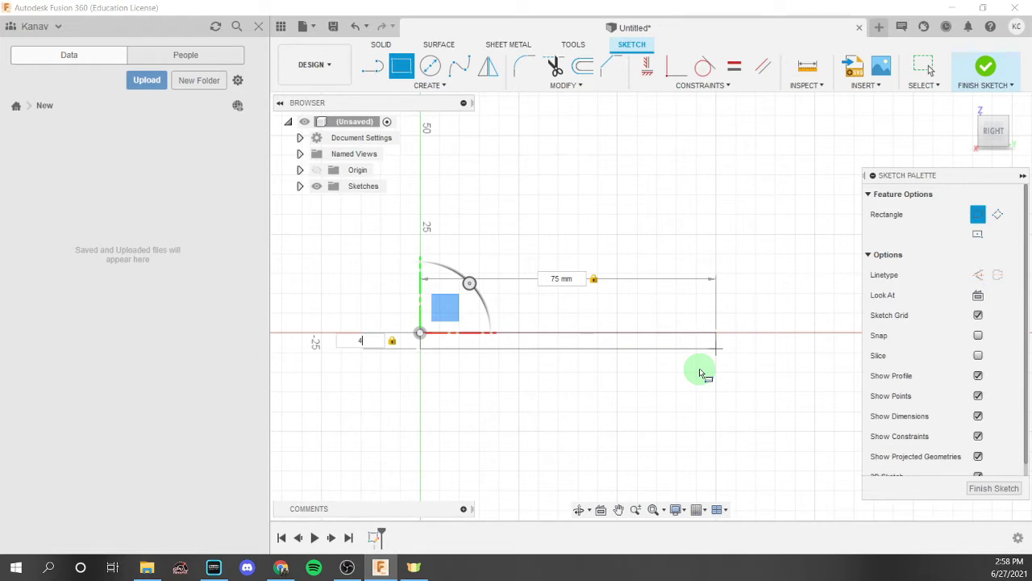
pyautogui.press('Return')
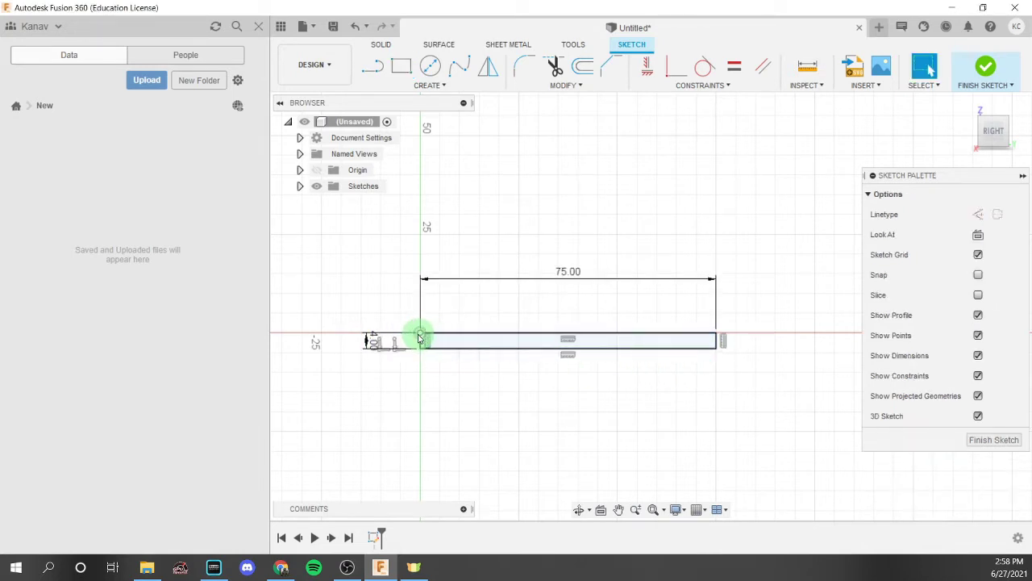
# Draw two slanted lines up from the base's right corner, closed by a short top segment
pyautogui.click(374, 67)
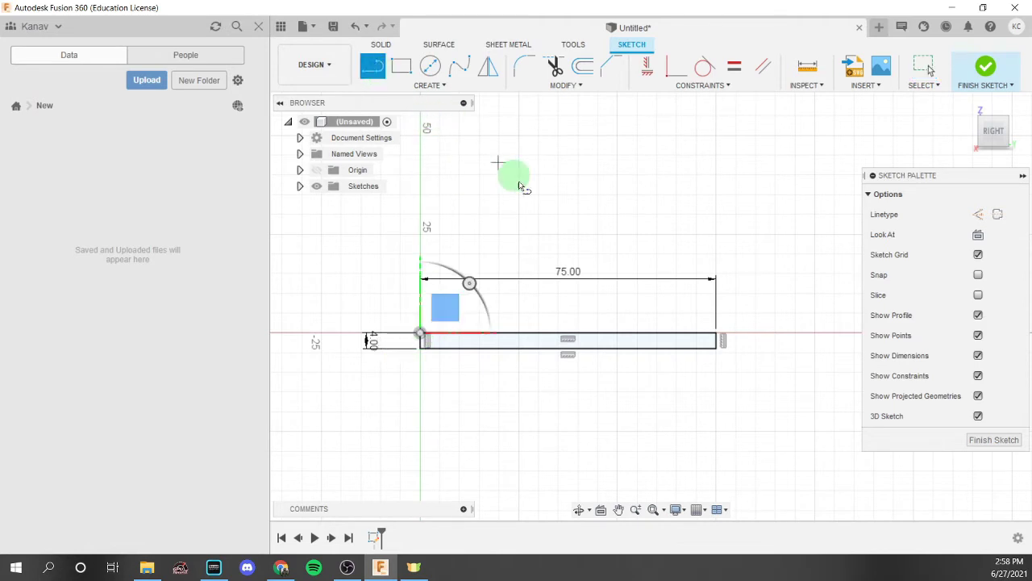
pyautogui.click(716, 334)
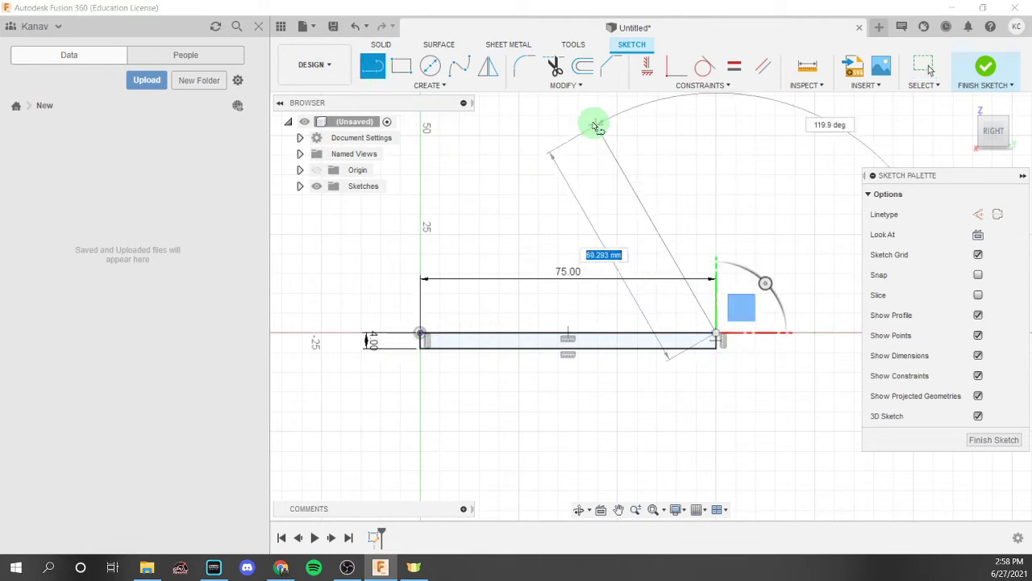
pyautogui.moveTo(575, 129); pyautogui.dragTo(569, 205, button='middle')
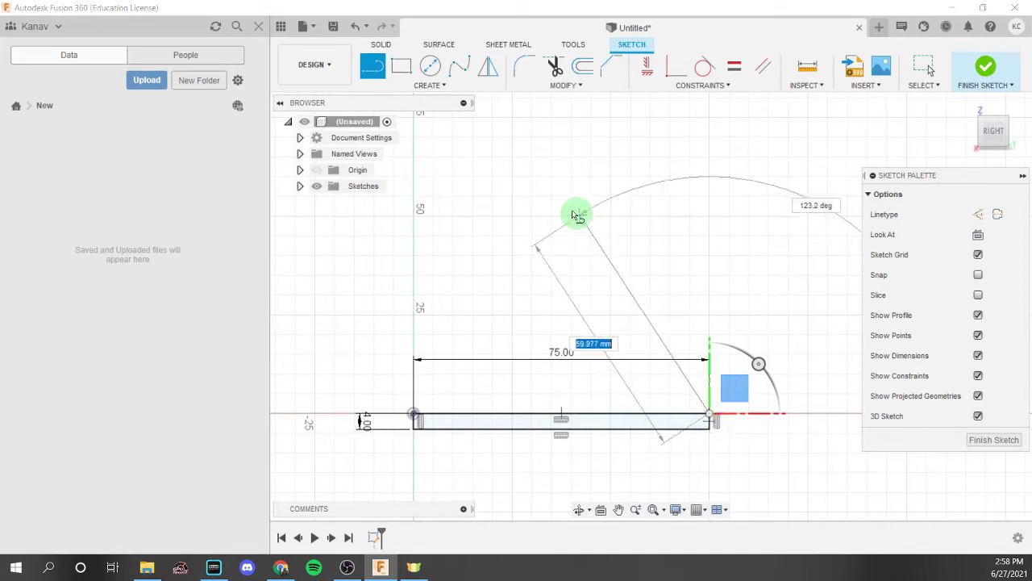
pyautogui.click(536, 165)
pyautogui.press('Escape')
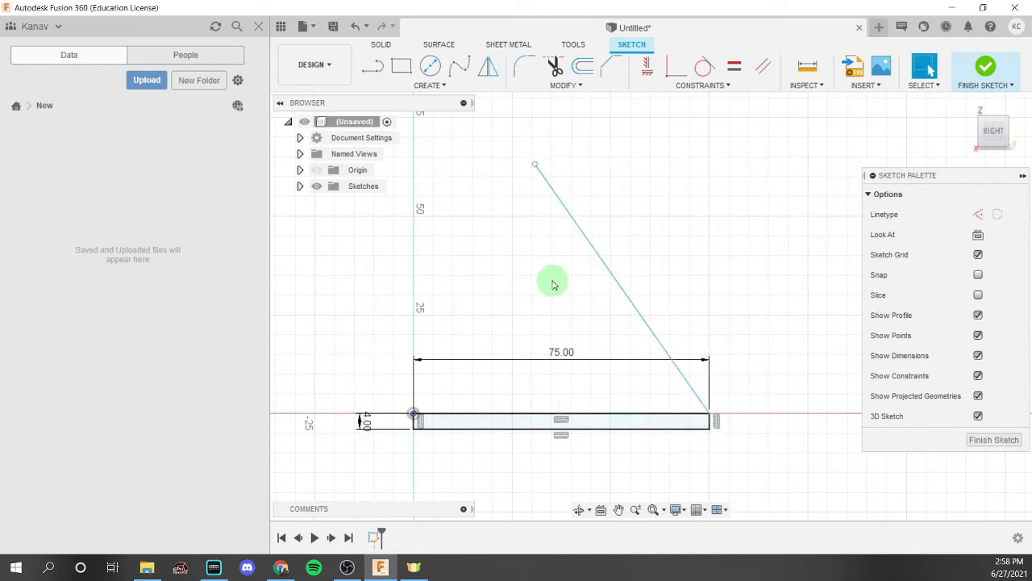
pyautogui.click(382, 67)
pyautogui.click(710, 427)
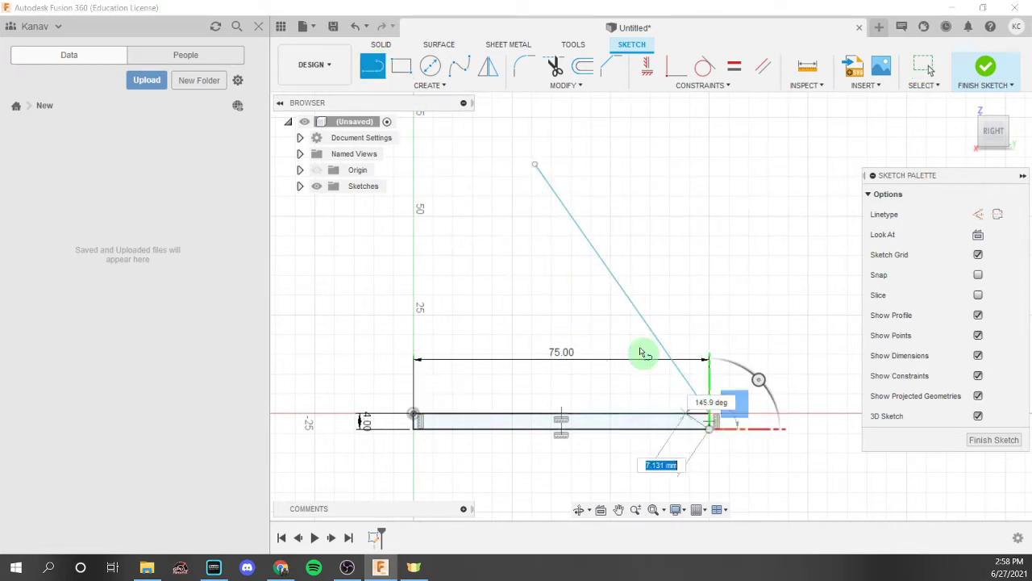
pyautogui.click(535, 173)
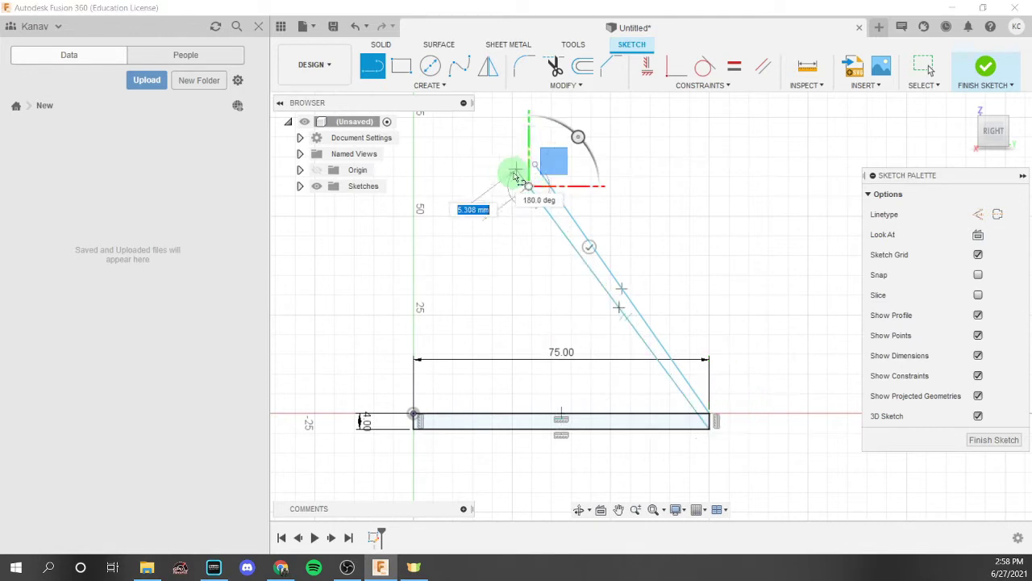
pyautogui.scroll(3, 513, 174)
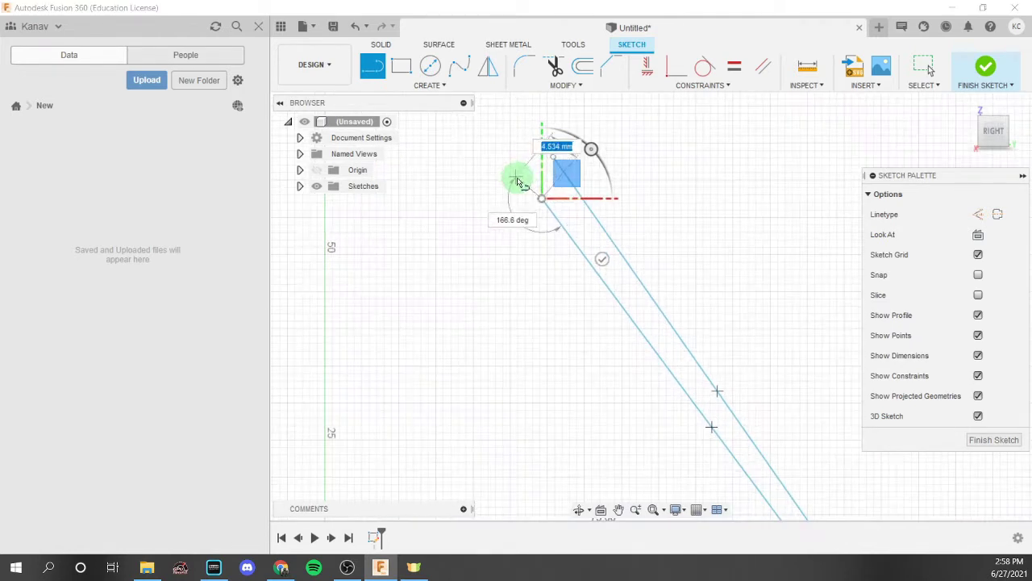
pyautogui.click(555, 158)
pyautogui.scroll(-3, 555, 158)
pyautogui.press('Escape')
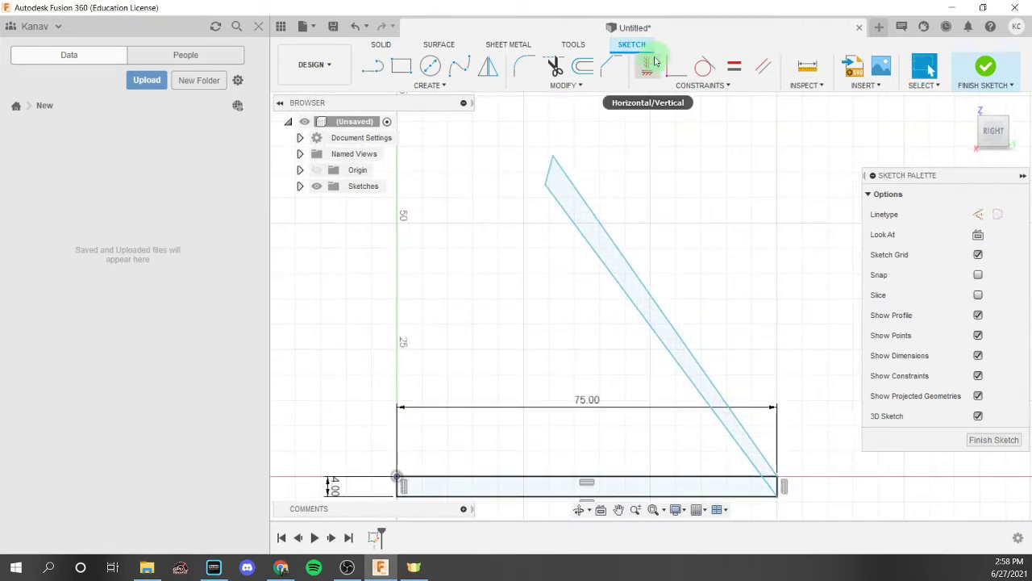
# Constrain the arm's short top segment to be vertical
pyautogui.click(653, 73)
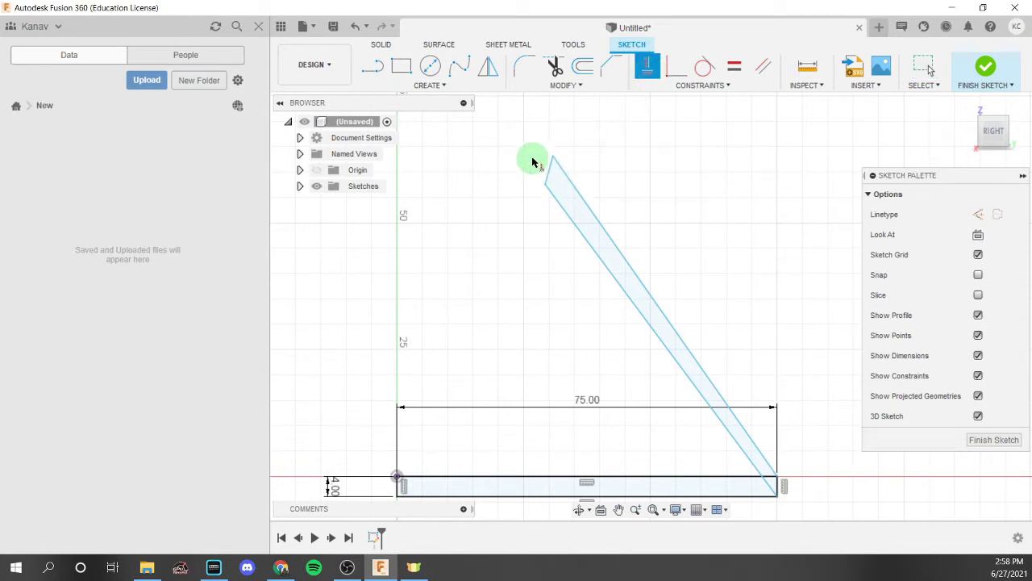
pyautogui.click(553, 173)
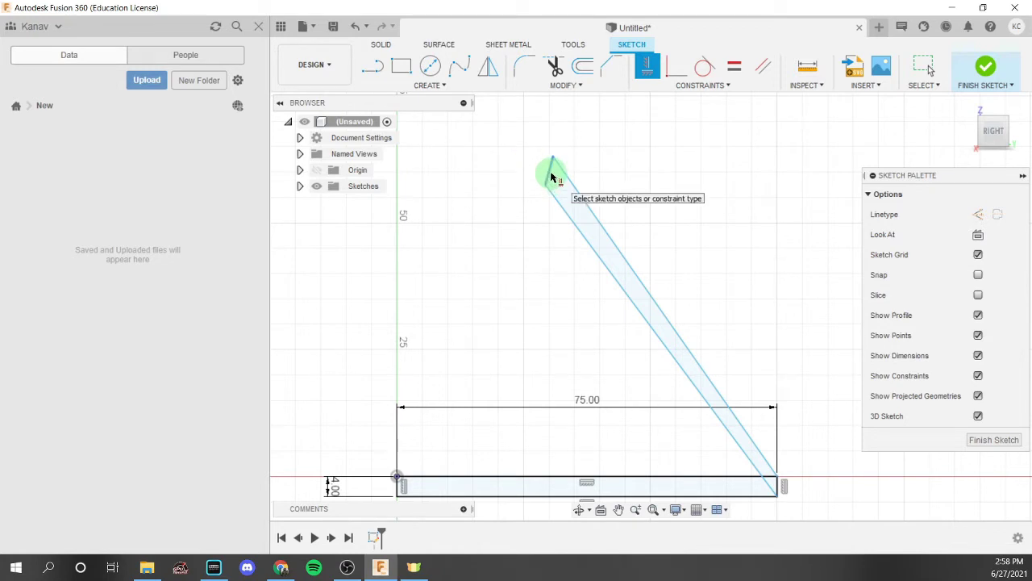
pyautogui.click(551, 177)
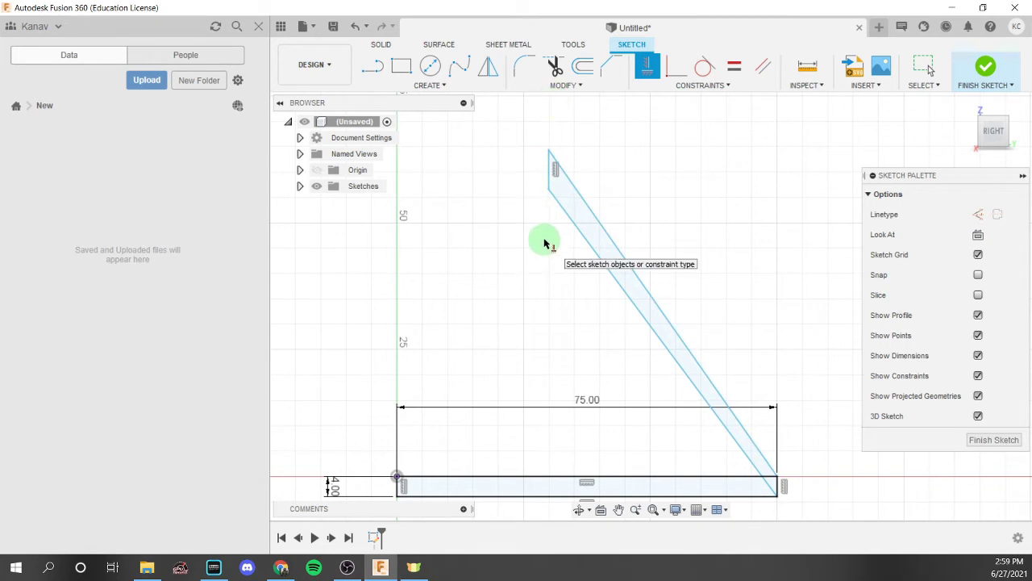
pyautogui.press('Escape')
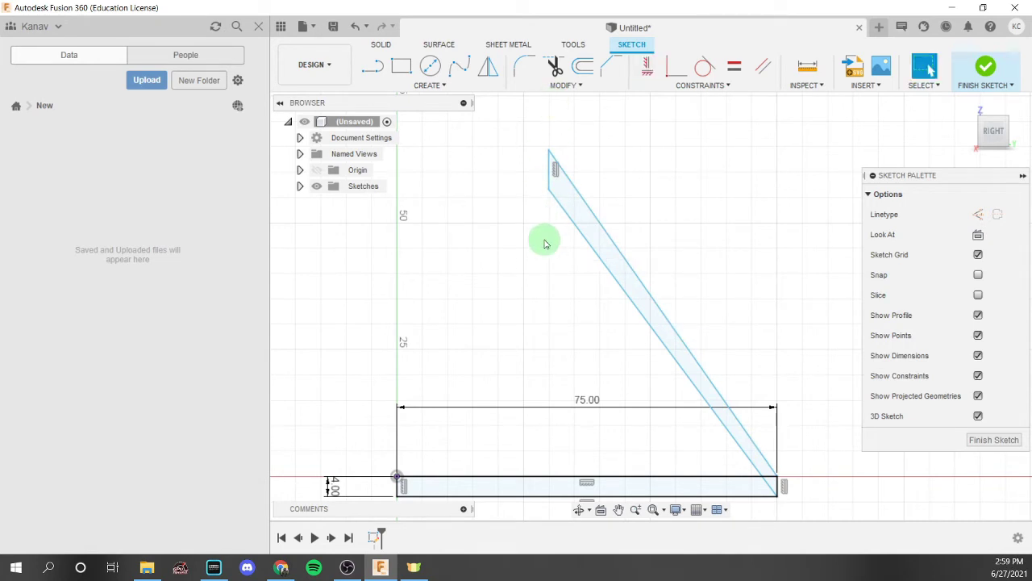
pyautogui.scroll(-2, 522, 184)
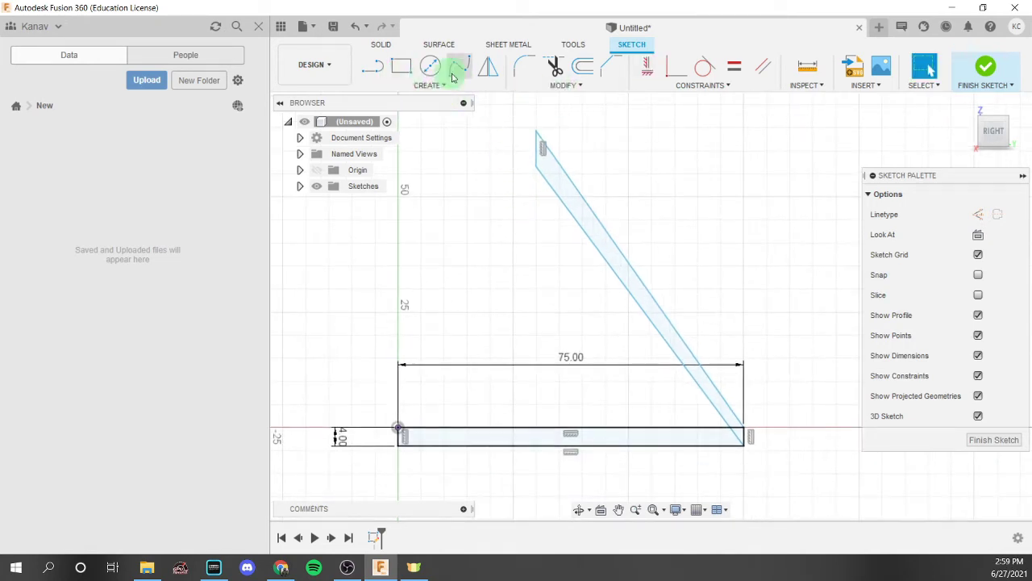
# Dimension the inner slanted line at 60° from the base line
pyautogui.press('d')
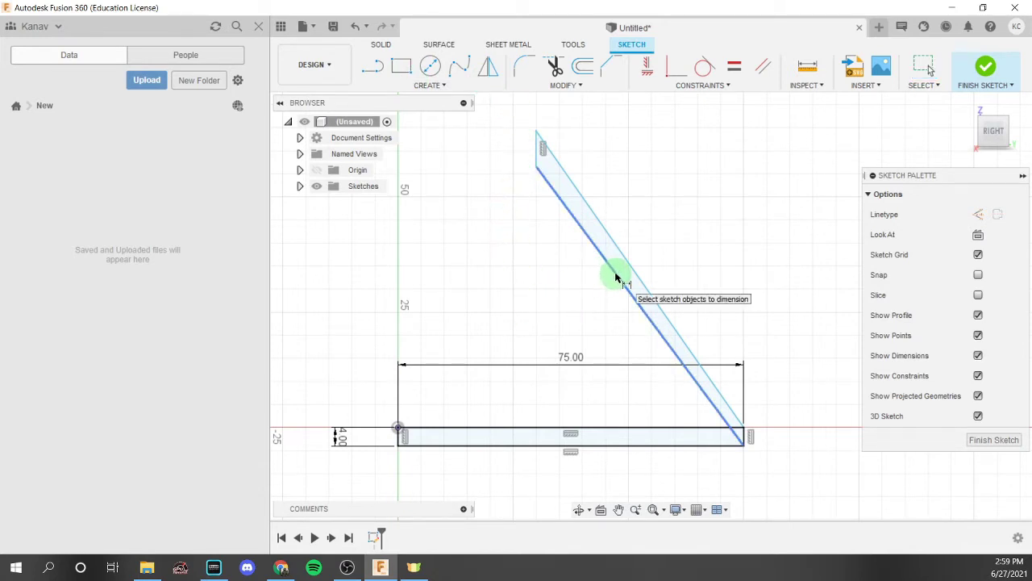
pyautogui.click(617, 276)
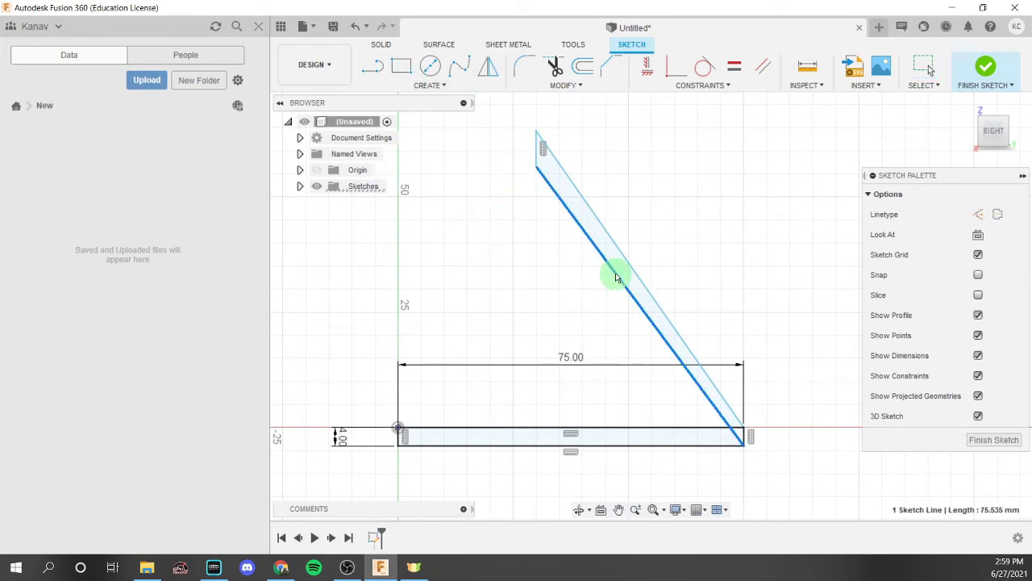
pyautogui.click(587, 442)
pyautogui.click(587, 392)
pyautogui.write('60')
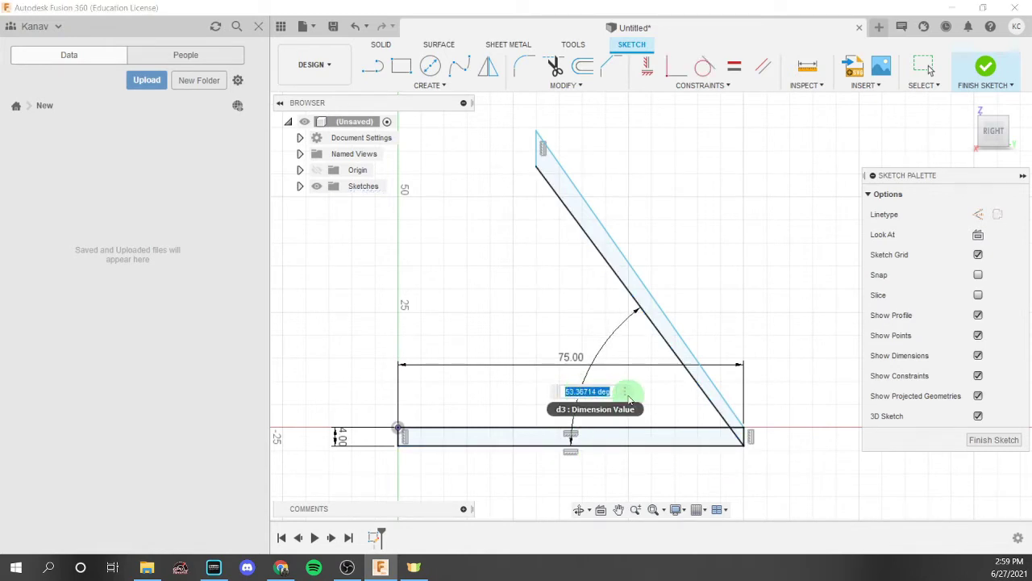
pyautogui.press('Return')
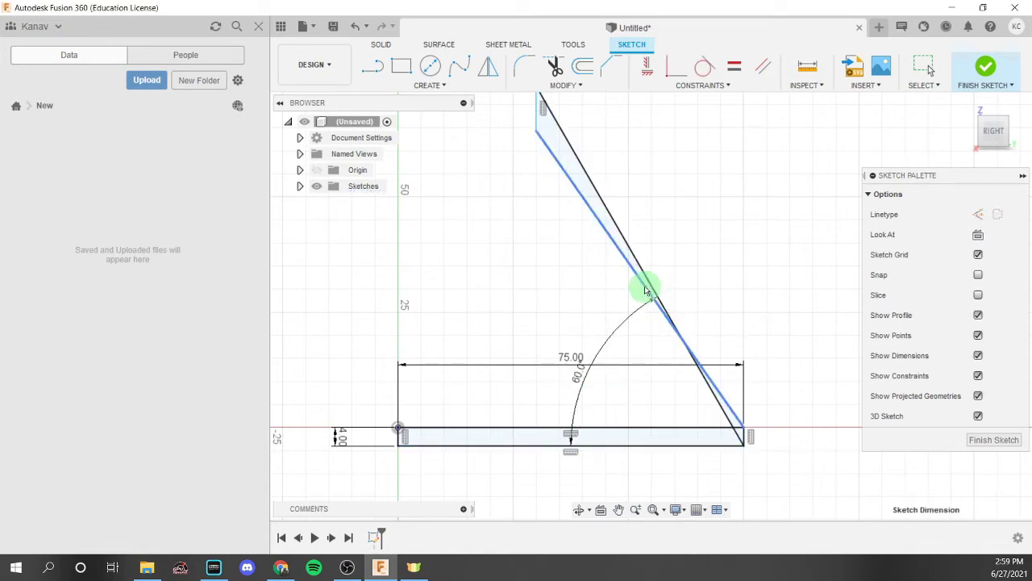
# Dimension the outer slanted line at 60° from the base line as well
pyautogui.click(647, 291)
pyautogui.click(595, 444)
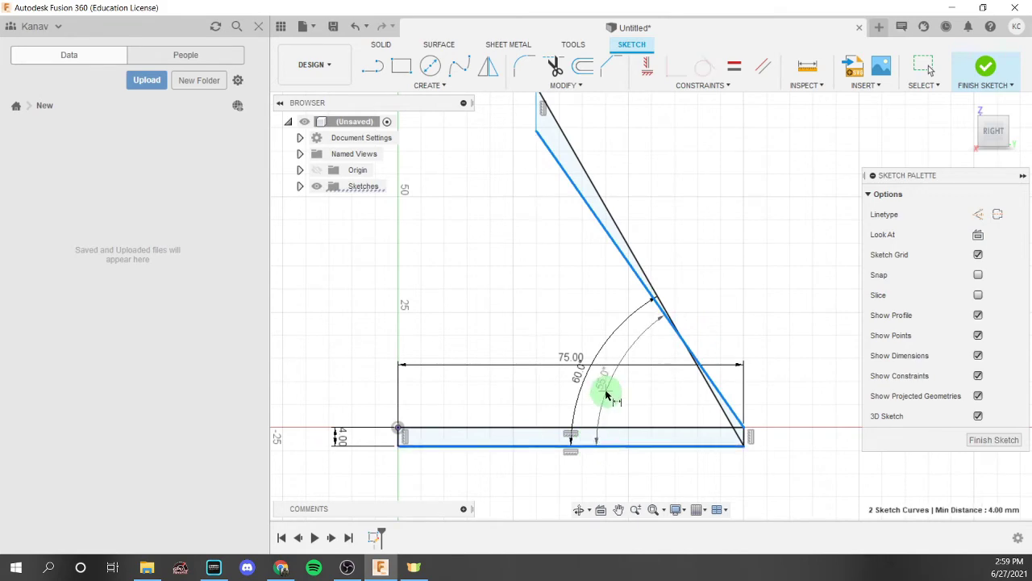
pyautogui.click(608, 392)
pyautogui.write('60')
pyautogui.press('Return')
pyautogui.scroll(-2, 700, 418)
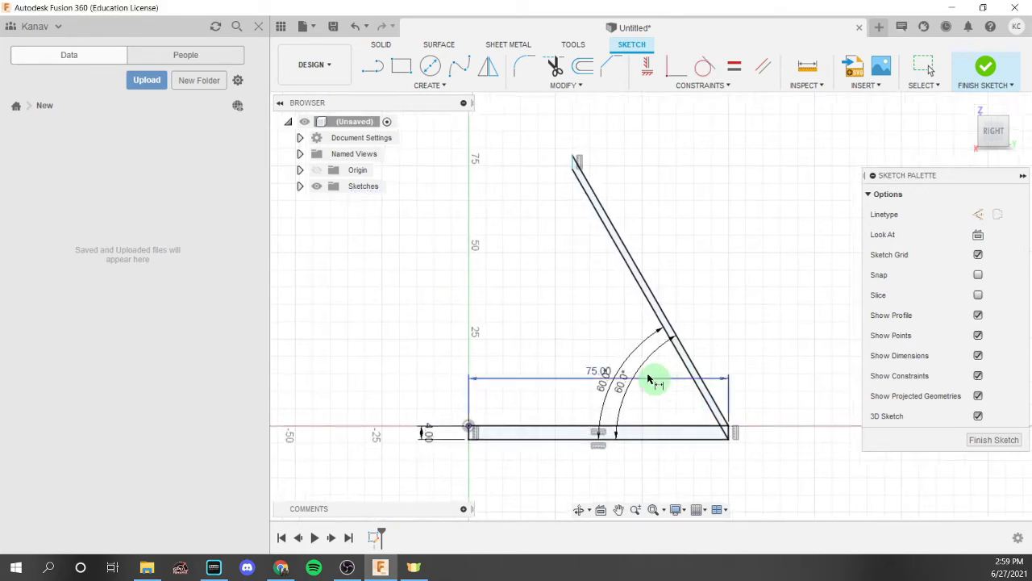
pyautogui.scroll(3, 656, 376)
pyautogui.scroll(-1, 638, 374)
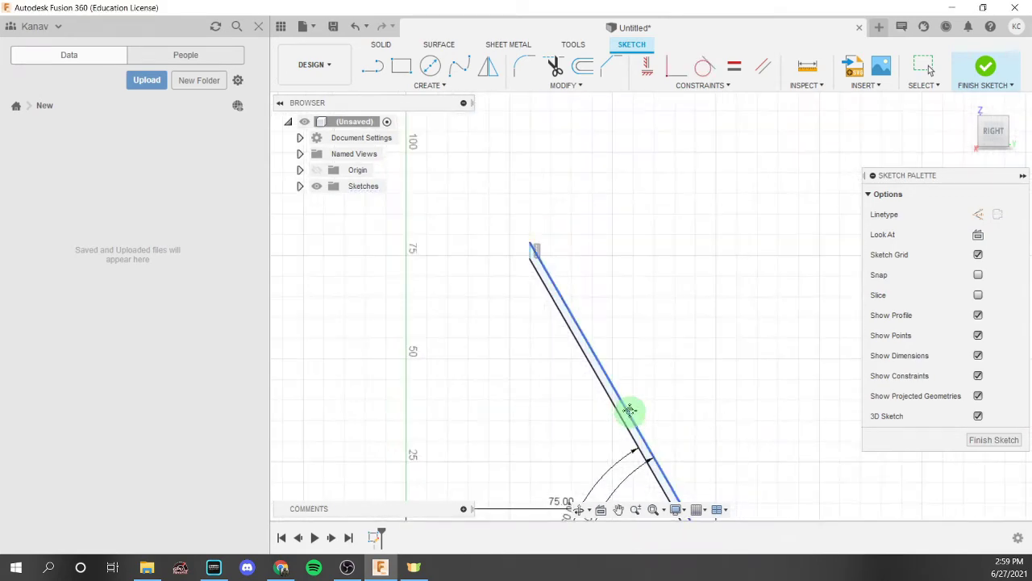
pyautogui.moveTo(627, 411); pyautogui.dragTo(589, 259, button='middle')
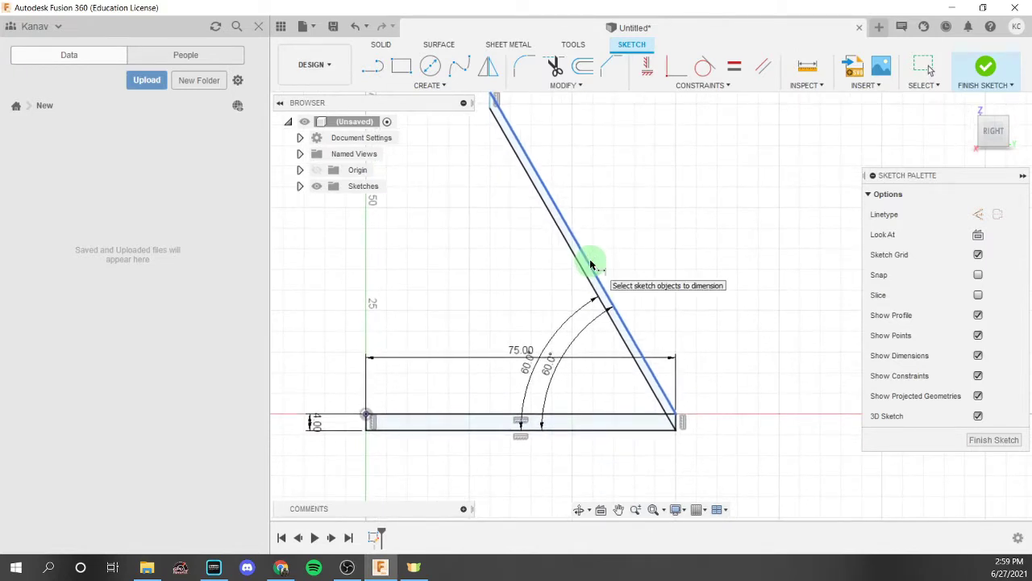
pyautogui.scroll(2, 589, 273)
pyautogui.scroll(-3, 586, 276)
pyautogui.scroll(1, 572, 235)
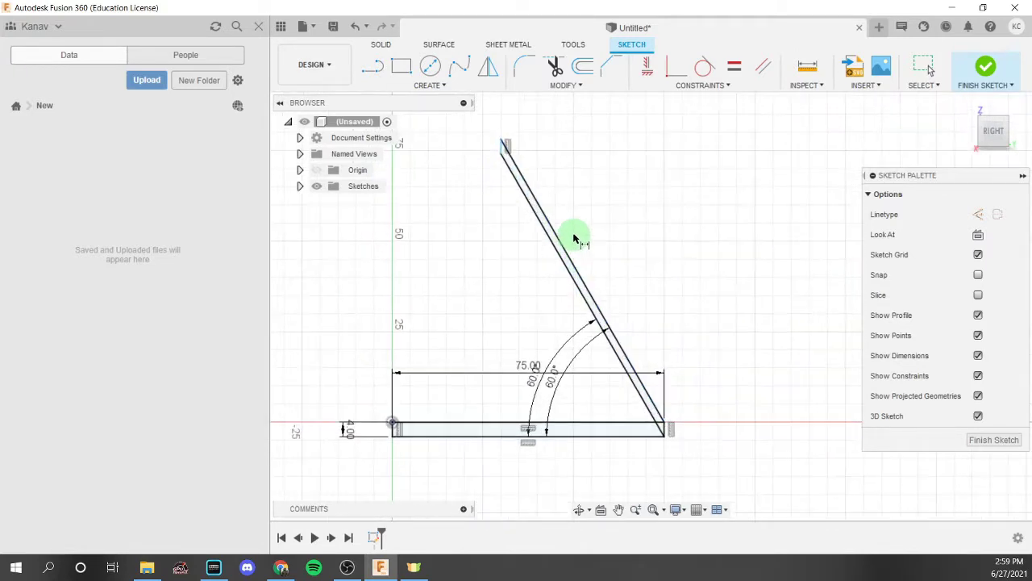
pyautogui.press('Escape')
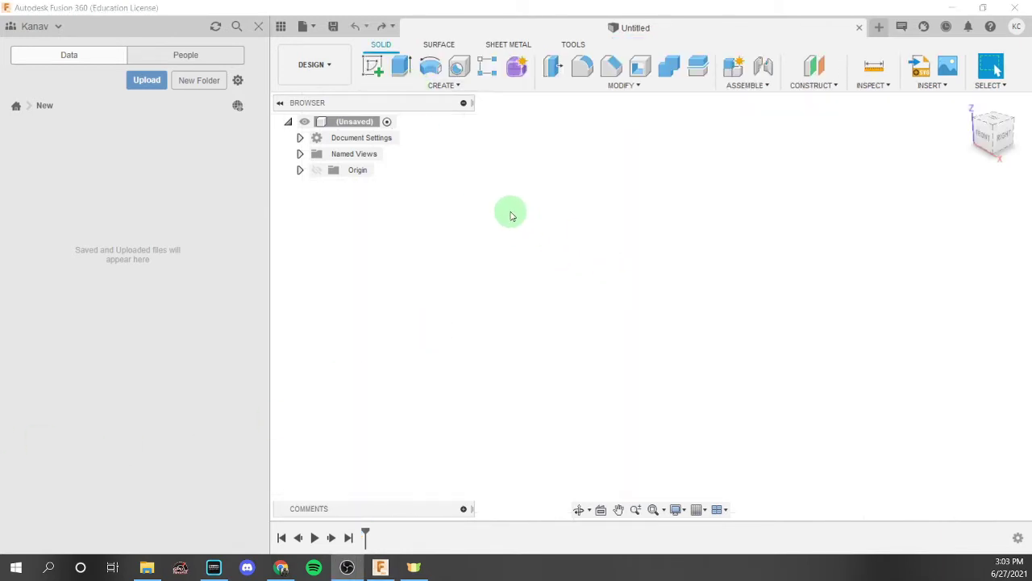
# Start a new sketch on the right-side origin plane, viewed face-on
pyautogui.click(372, 67)
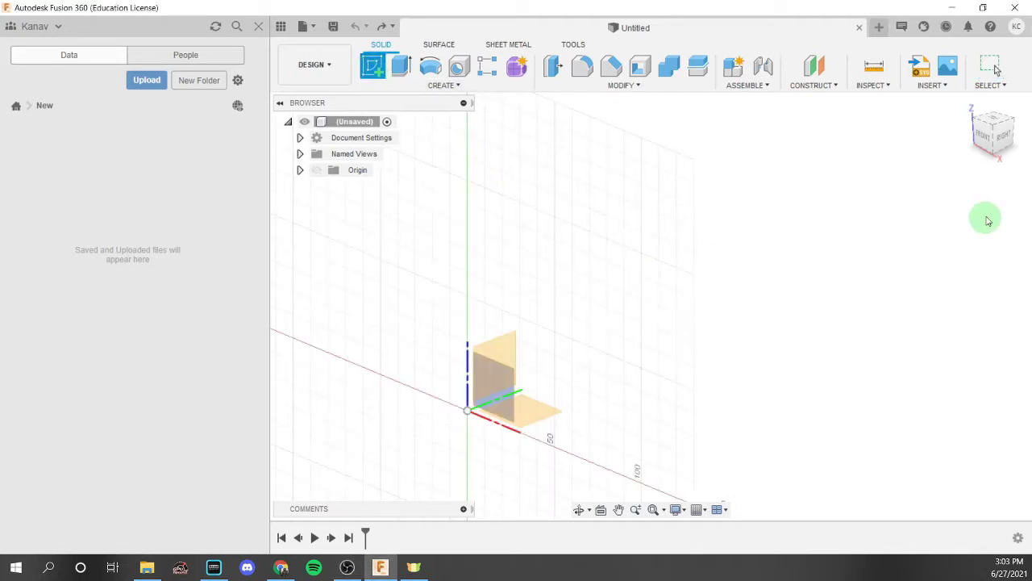
pyautogui.click(1003, 133)
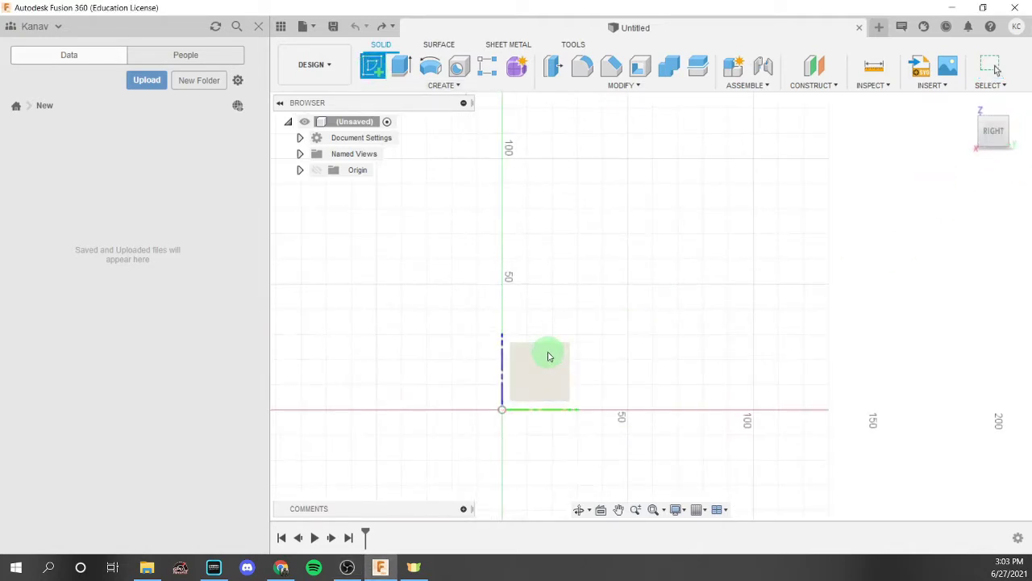
pyautogui.click(548, 357)
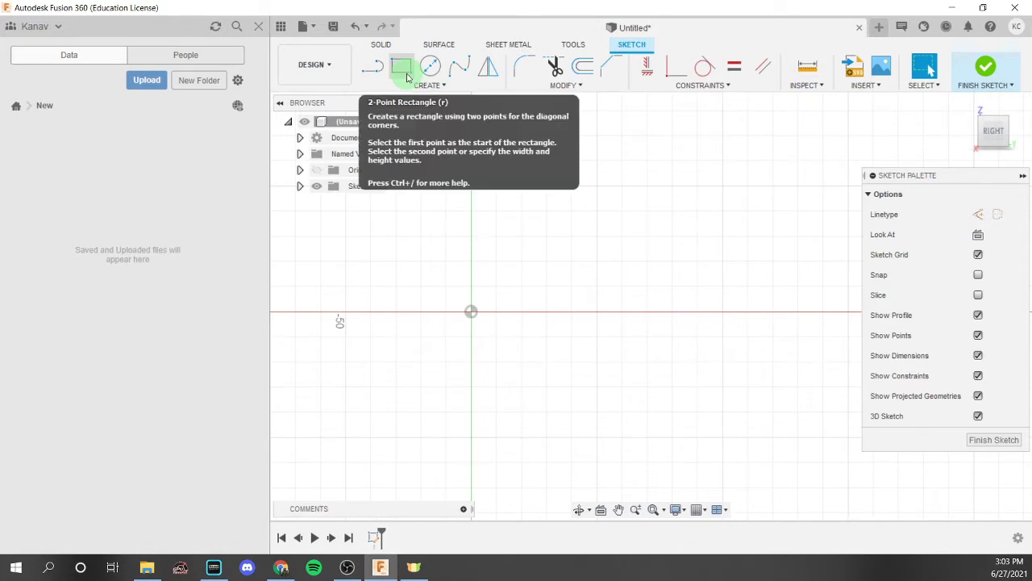
# Draw a 75 × 4 mm rectangle anchored at the origin
pyautogui.click(405, 72)
pyautogui.click(471, 311)
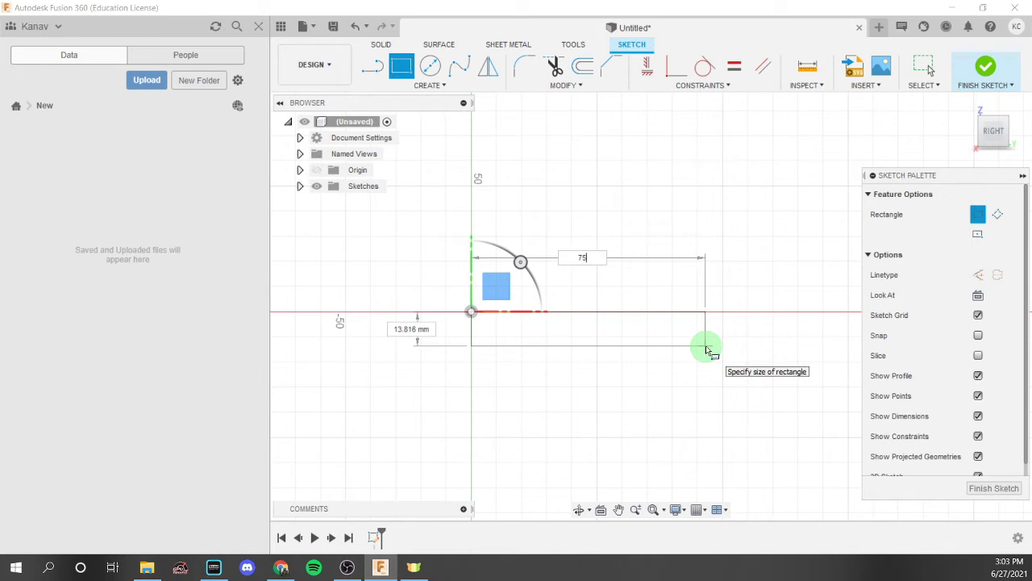
pyautogui.press('Tab')
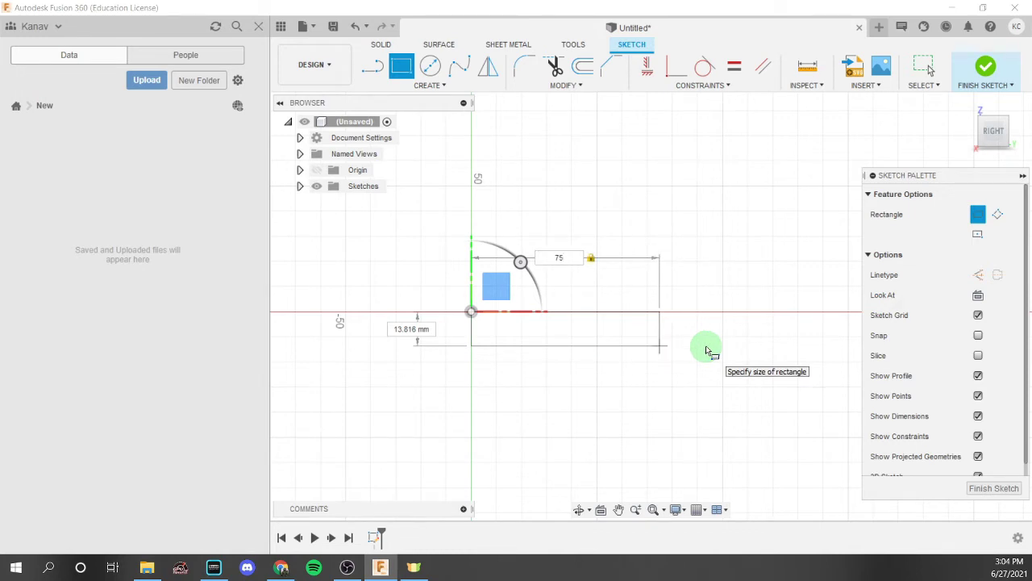
pyautogui.press('Tab')
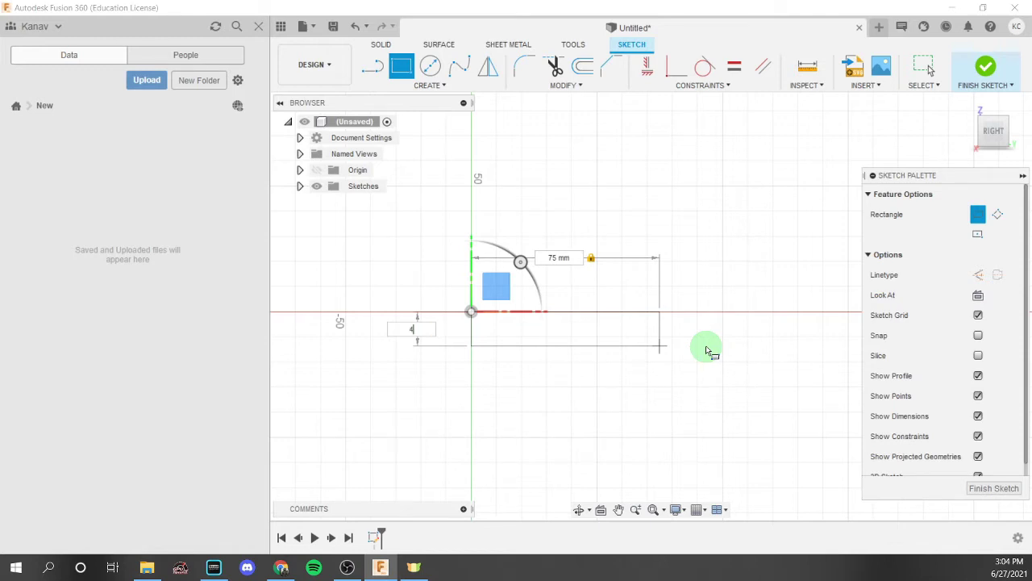
pyautogui.press('Tab')
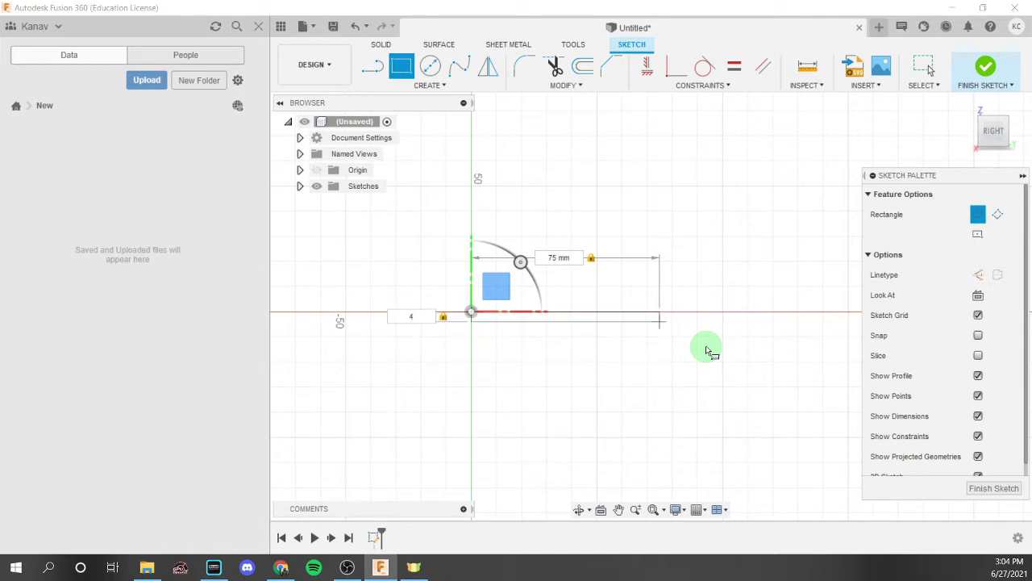
pyautogui.press('Return')
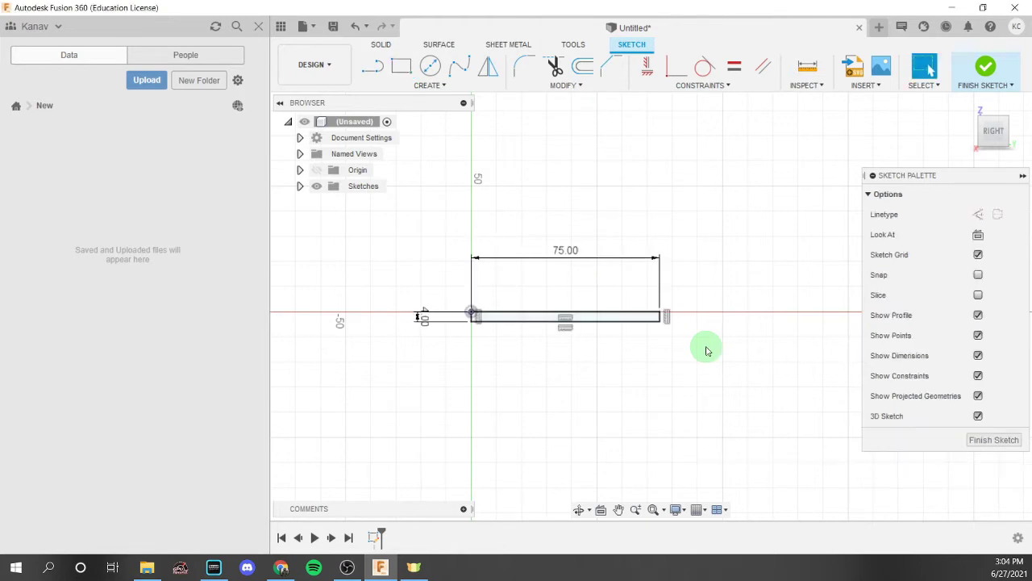
pyautogui.scroll(1, 707, 351)
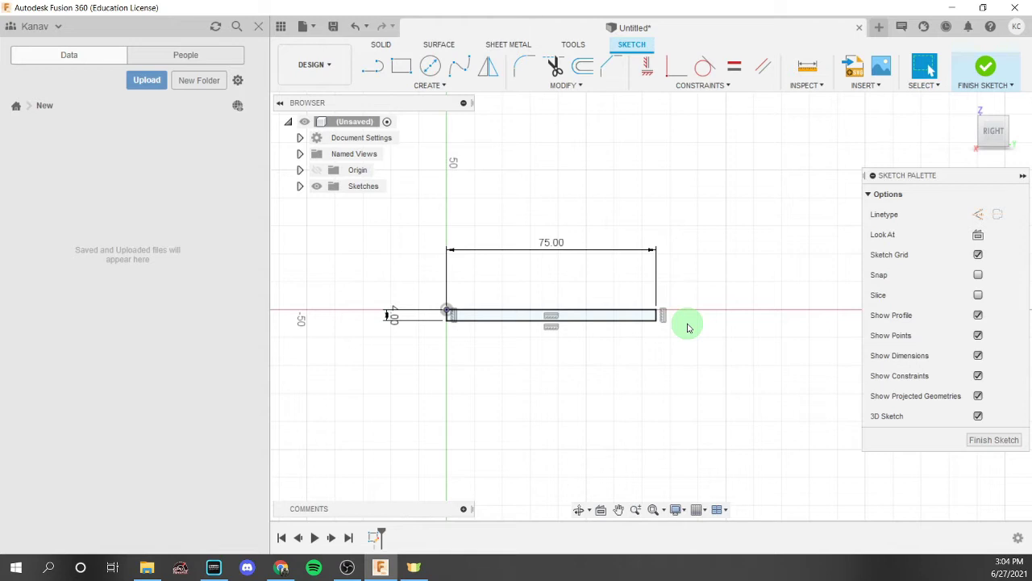
pyautogui.scroll(1, 685, 325)
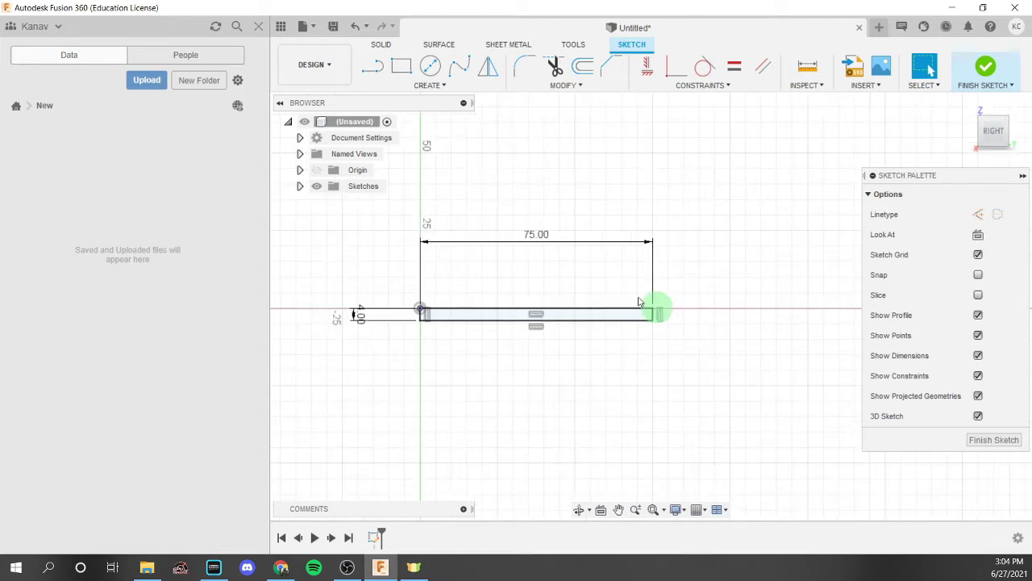
# Draw a sloped line up-left from the base rectangle's right corner
pyautogui.click(379, 66)
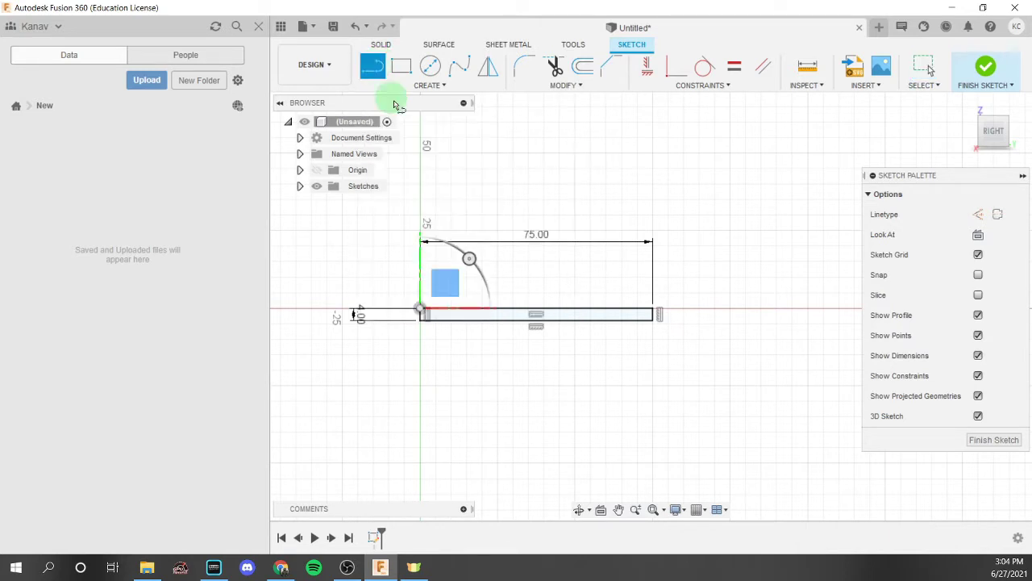
pyautogui.click(654, 311)
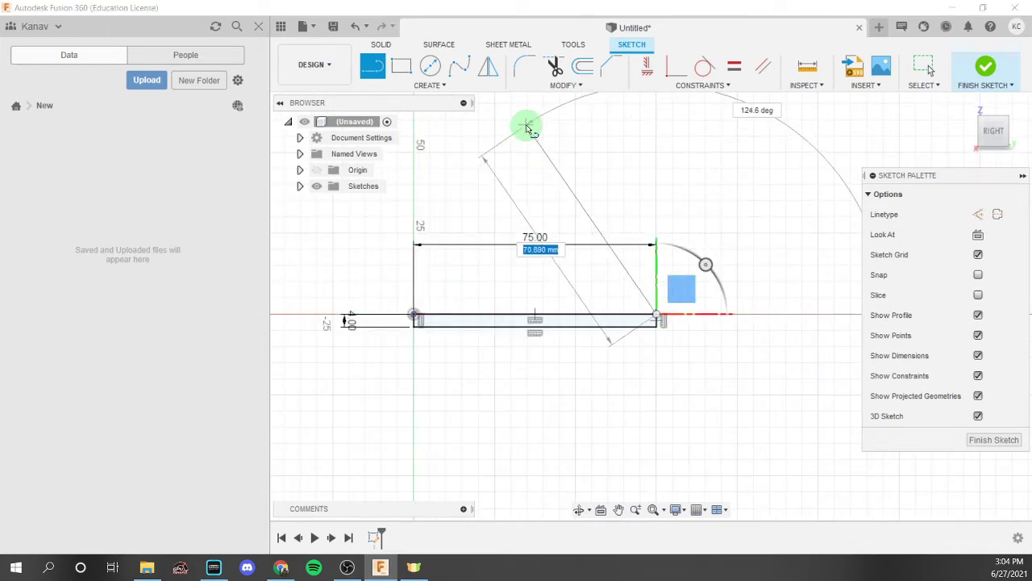
pyautogui.click(526, 125)
pyautogui.press('Escape')
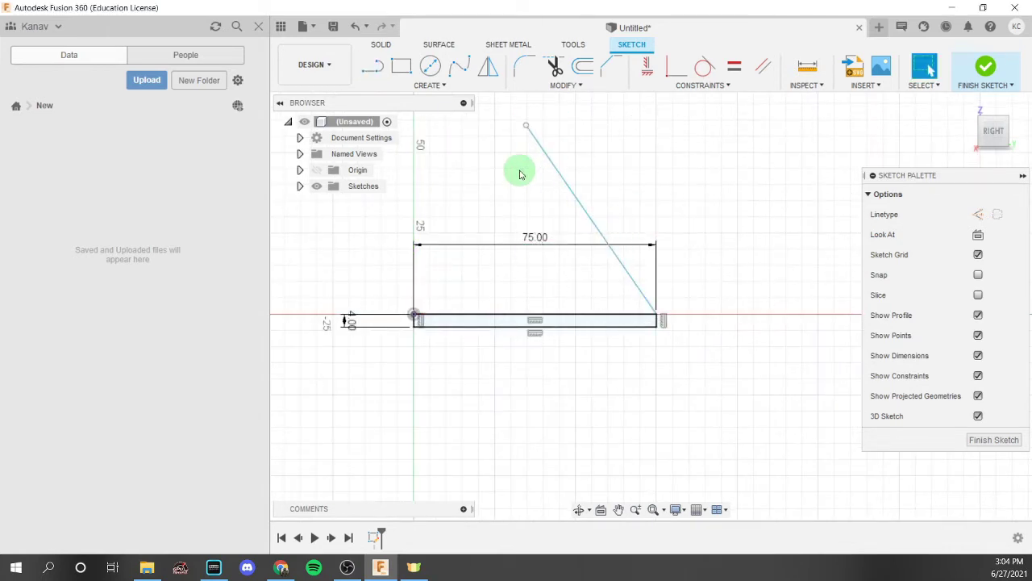
# Add a second sloped line from the base's bottom edge and join the two line tops
pyautogui.click(375, 75)
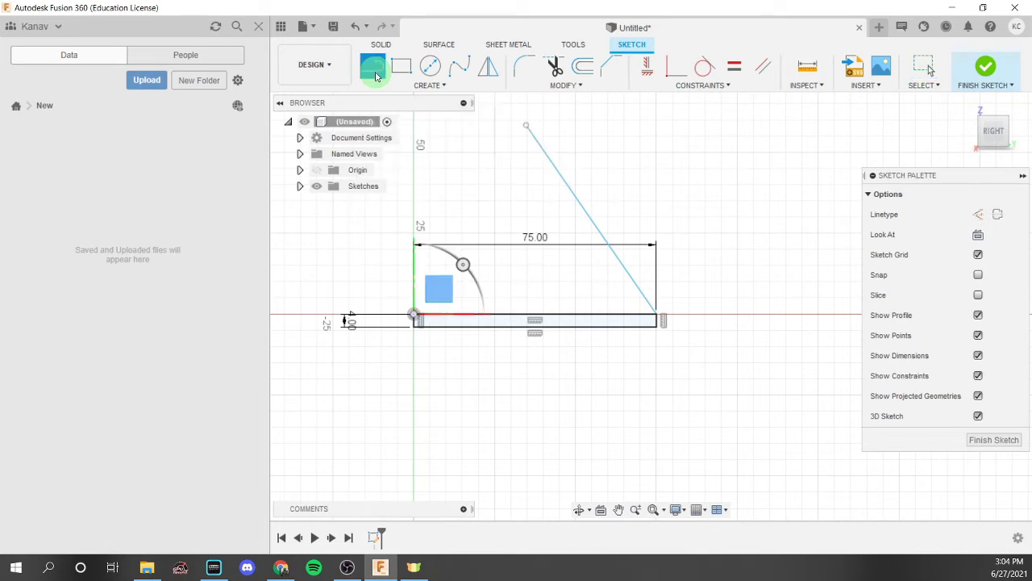
pyautogui.click(639, 327)
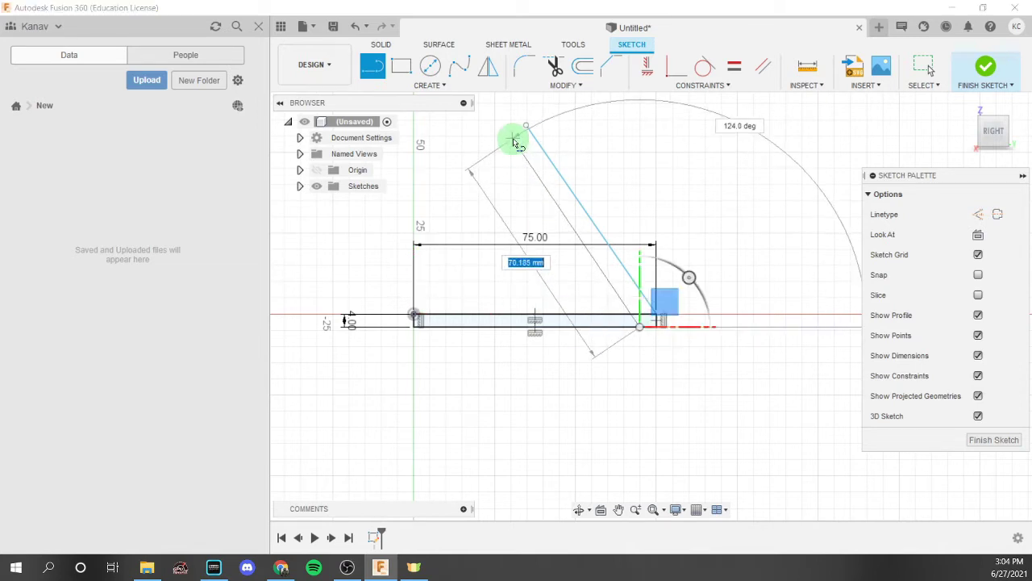
pyautogui.scroll(2, 519, 147)
pyautogui.click(522, 151)
pyautogui.scroll(3, 519, 150)
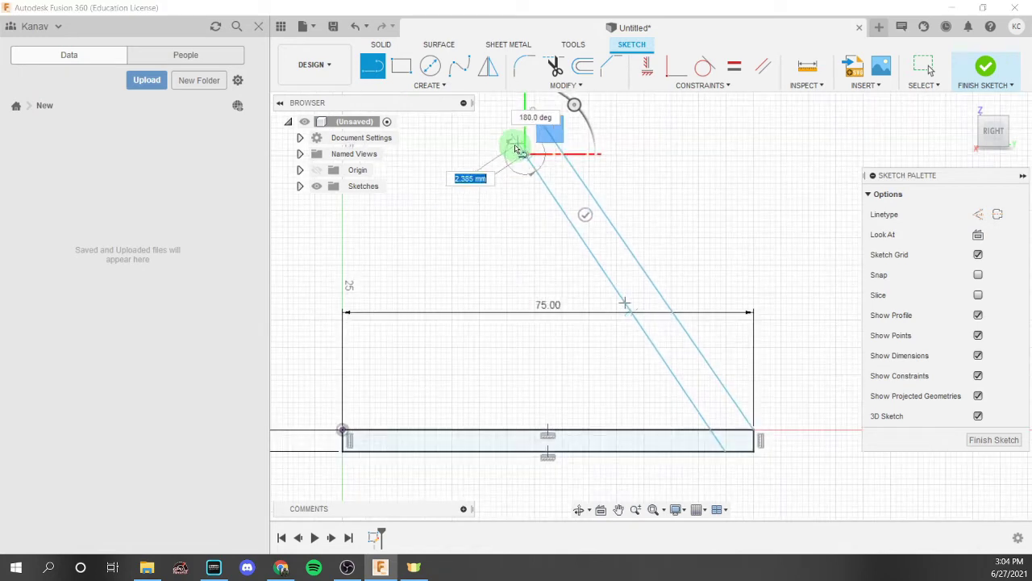
pyautogui.moveTo(516, 143); pyautogui.dragTo(499, 255, button='middle')
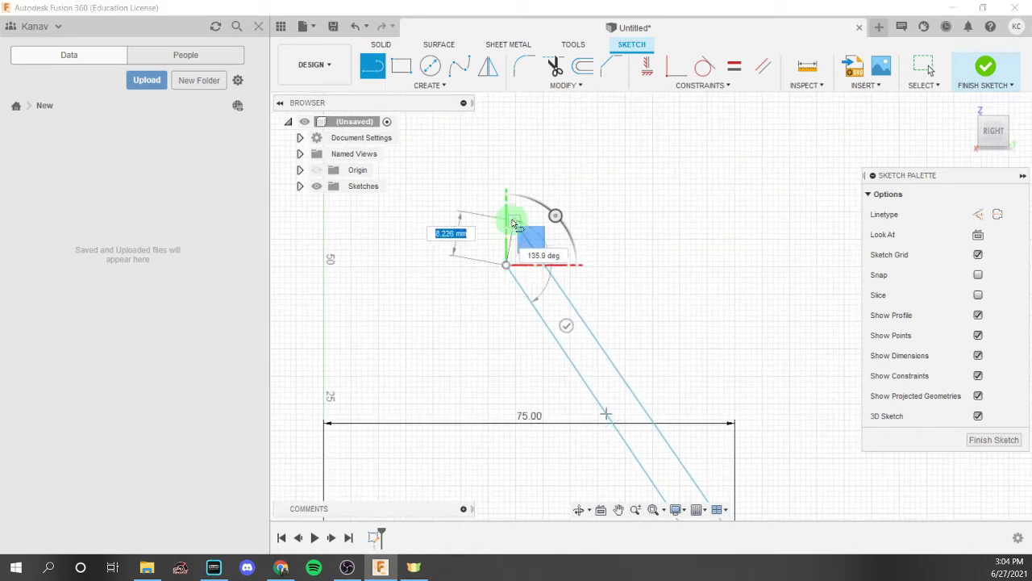
pyautogui.click(517, 223)
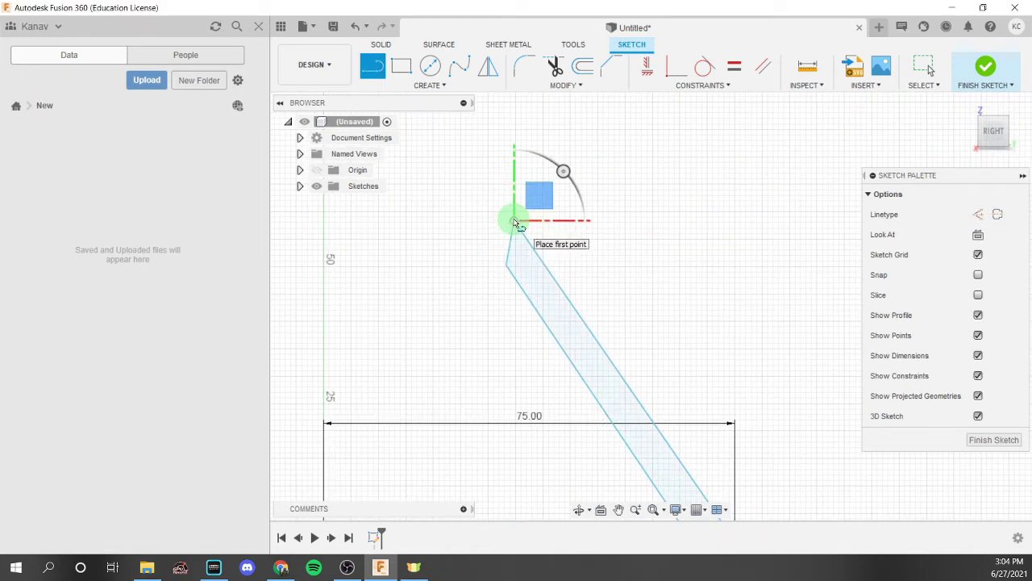
pyautogui.scroll(-3, 516, 223)
pyautogui.press('Escape')
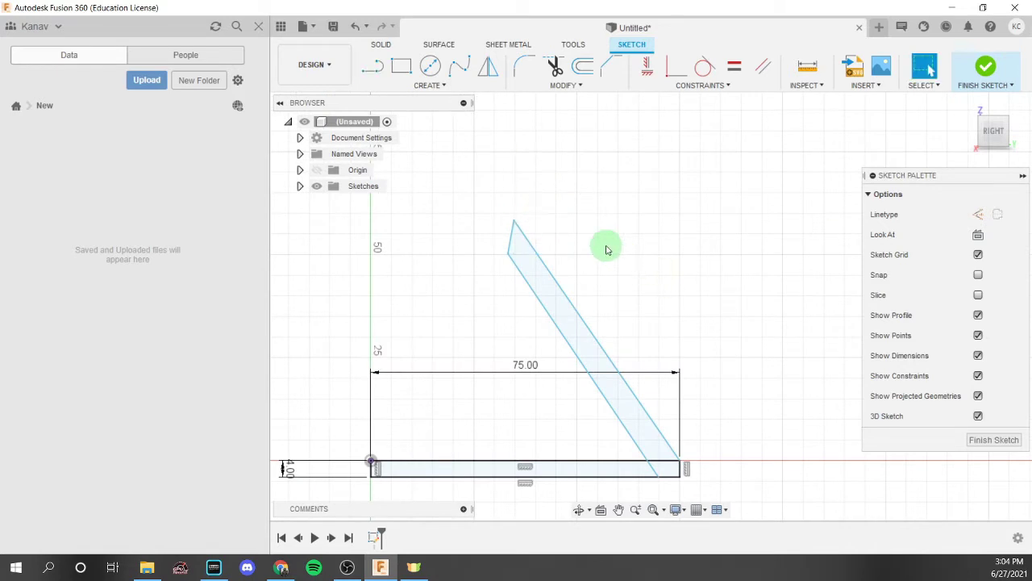
pyautogui.moveTo(604, 247); pyautogui.dragTo(602, 208, button='middle')
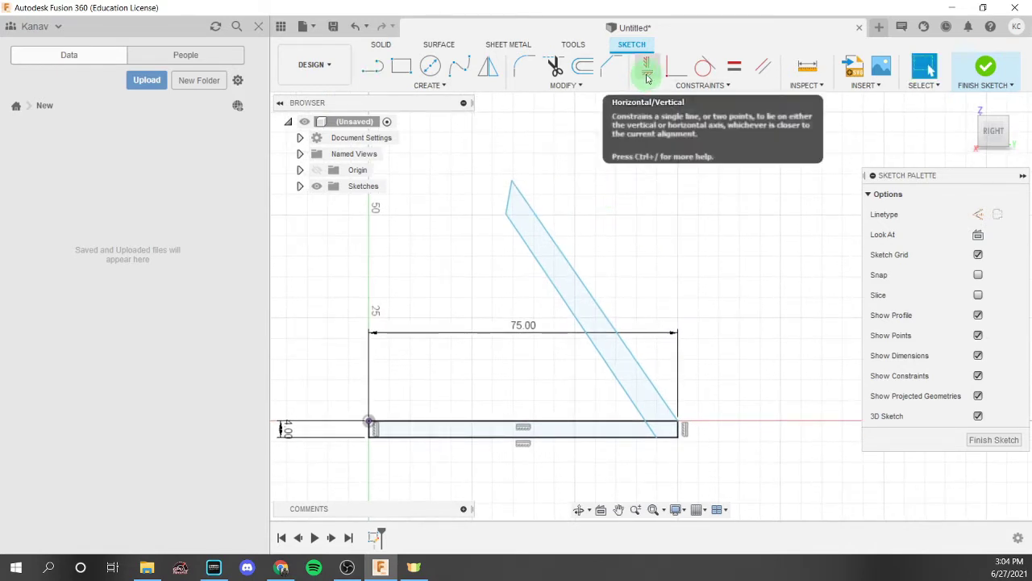
# Make the strip's short top edge vertical
pyautogui.click(648, 74)
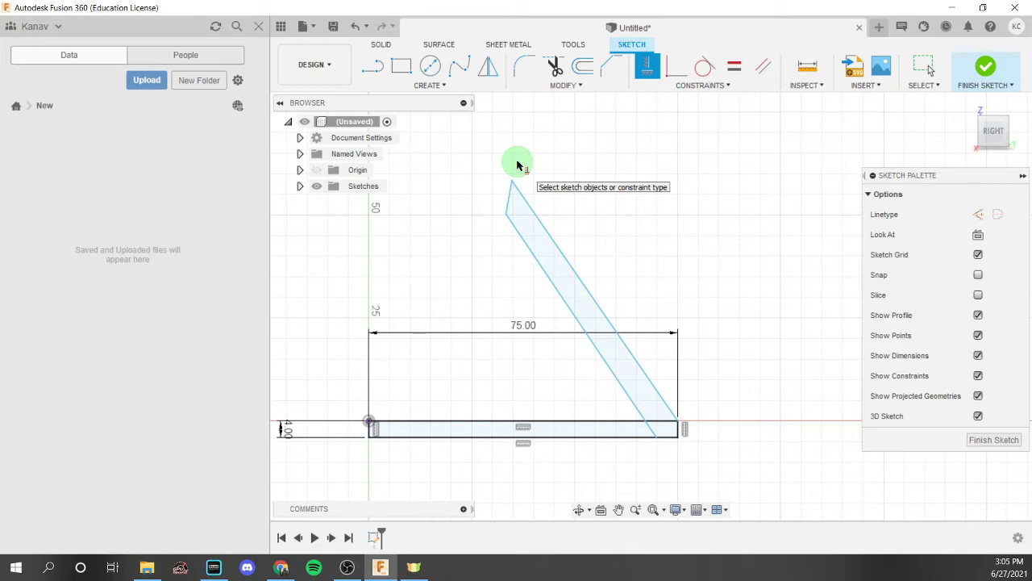
pyautogui.click(508, 203)
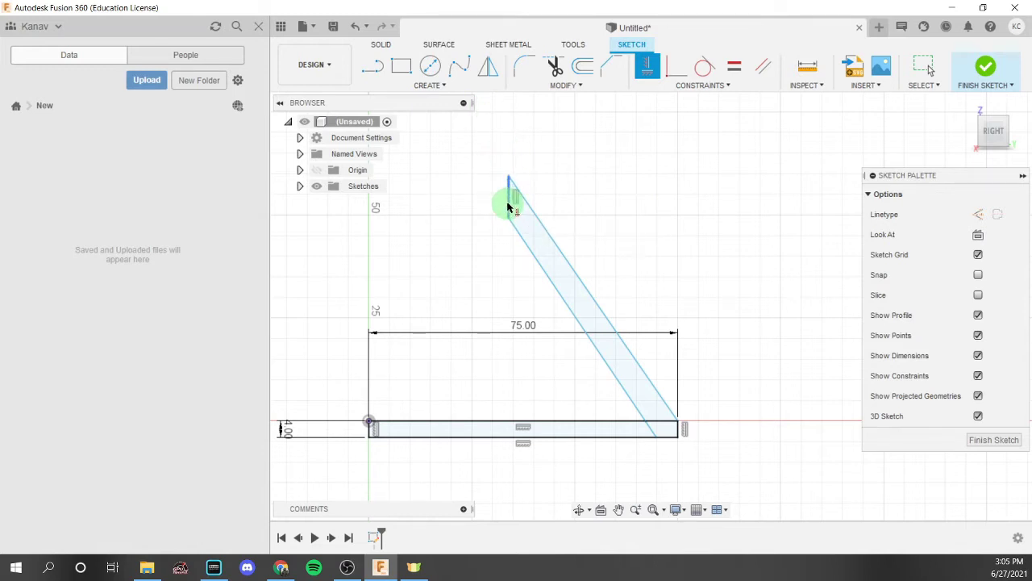
pyautogui.press('Escape')
# Select the slanted strip profile to confirm it is closed
pyautogui.moveTo(586, 223); pyautogui.dragTo(576, 180, button='middle')
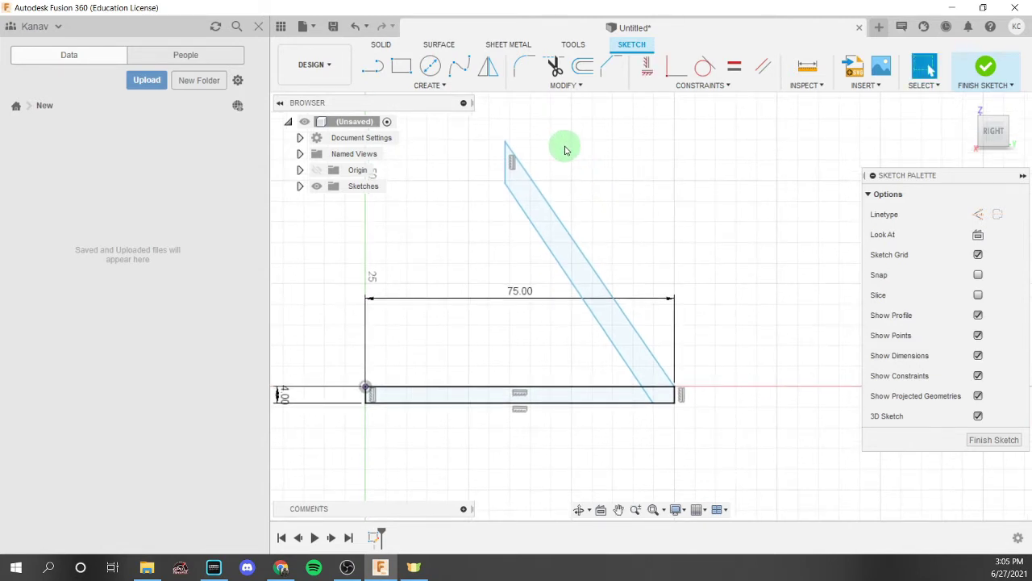
pyautogui.click(552, 230)
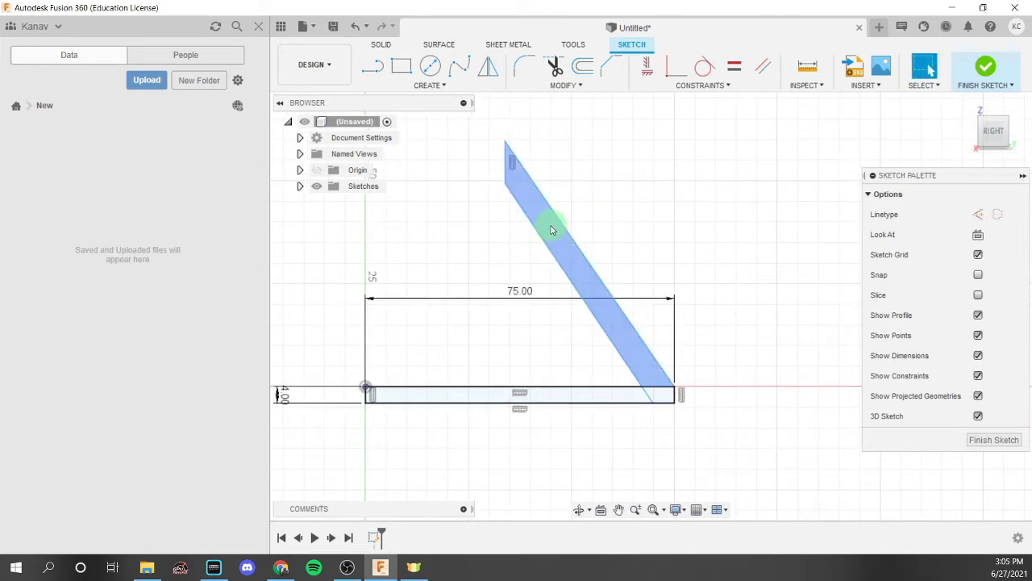
pyautogui.click(548, 240)
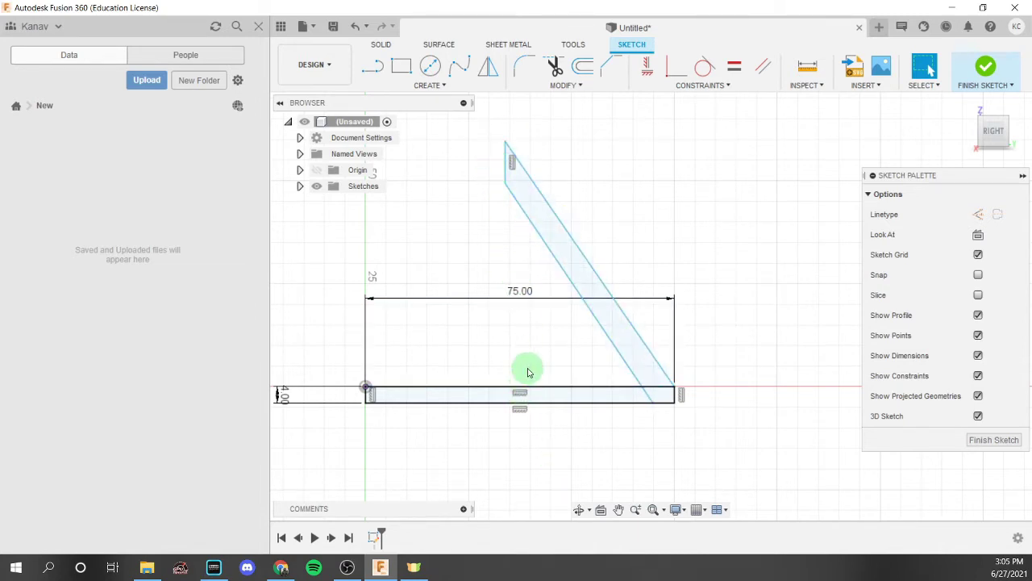
pyautogui.click(583, 267)
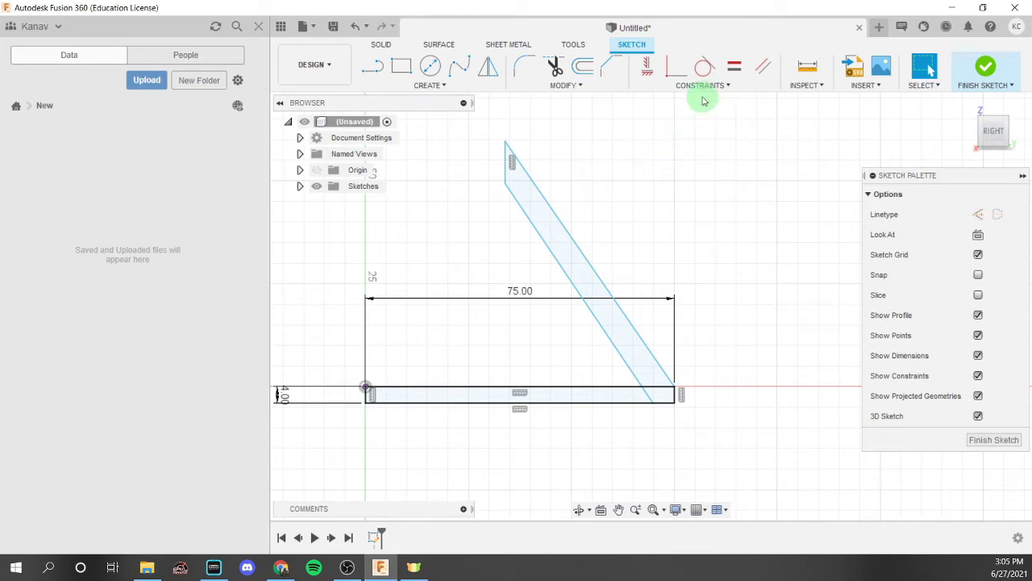
# Make the slanted strip's two long edges parallel
pyautogui.click(765, 68)
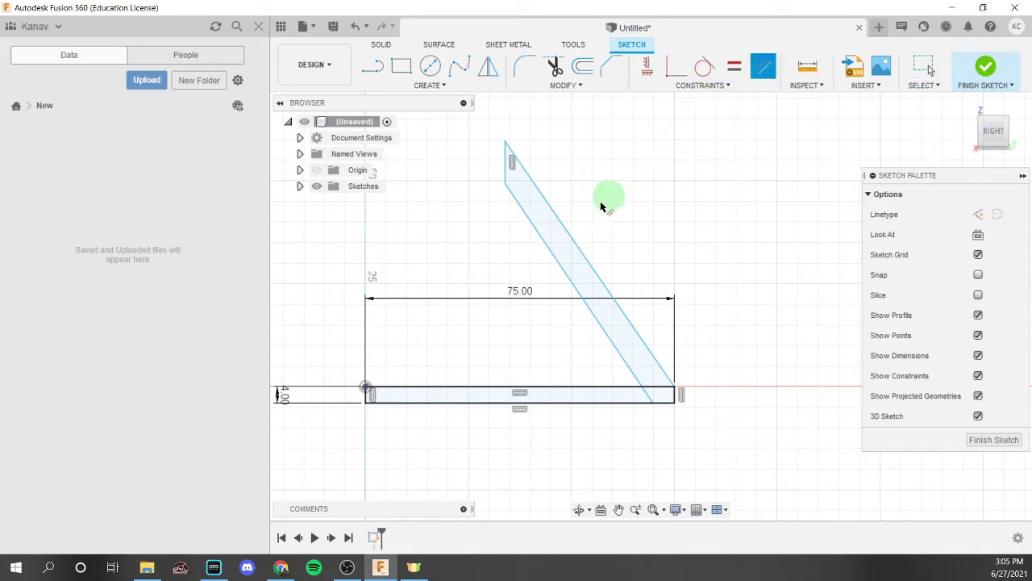
pyautogui.click(575, 247)
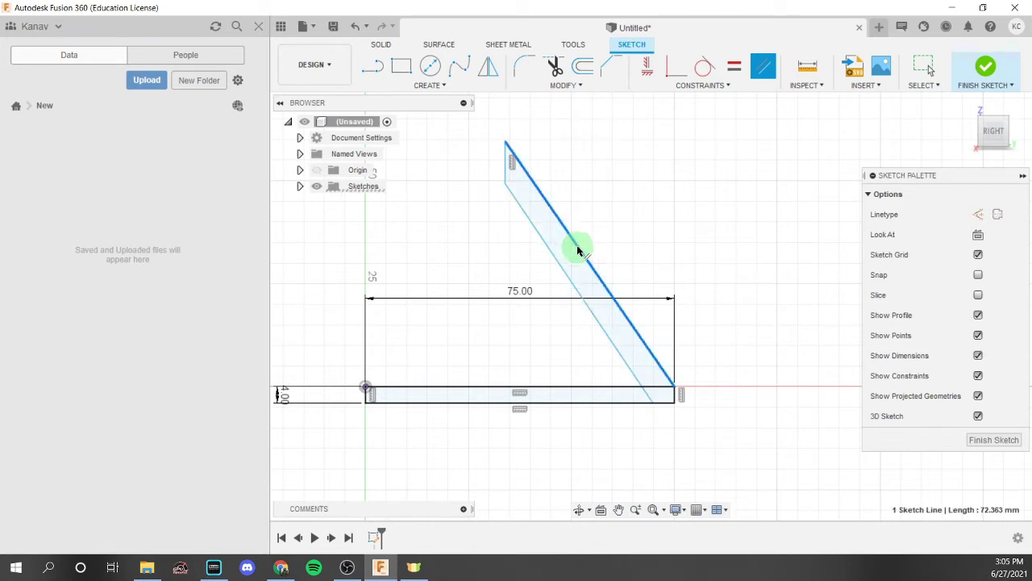
pyautogui.click(558, 257)
pyautogui.press('Escape')
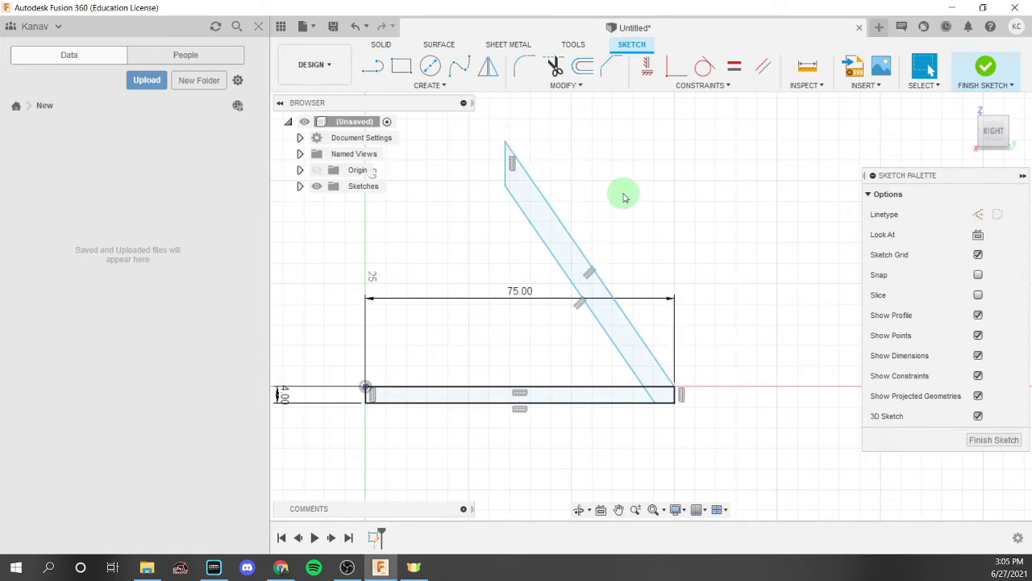
pyautogui.press('d')
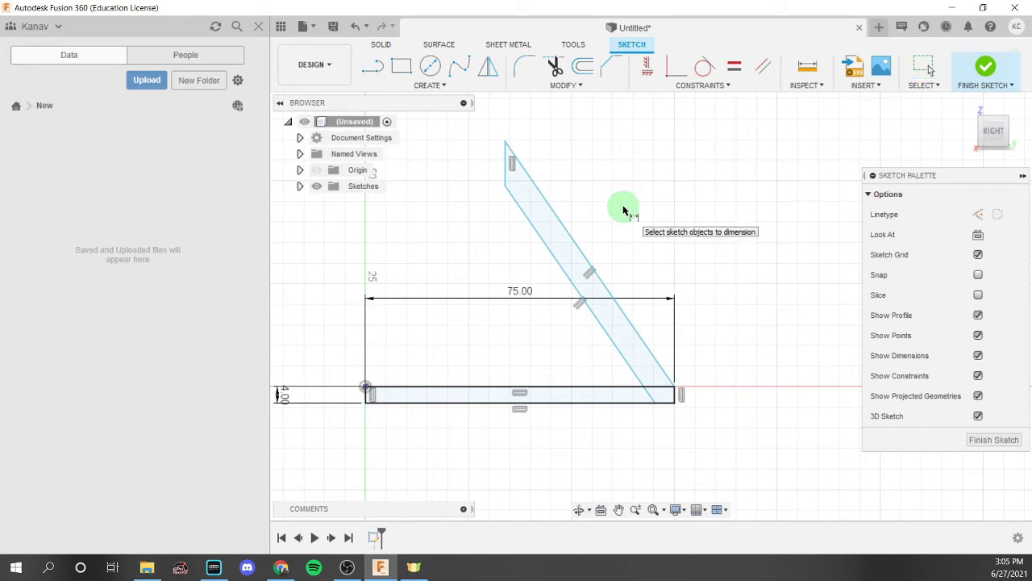
# Dimension the slanted band at 55° from the base and 4 mm thick
pyautogui.click(554, 255)
pyautogui.click(530, 404)
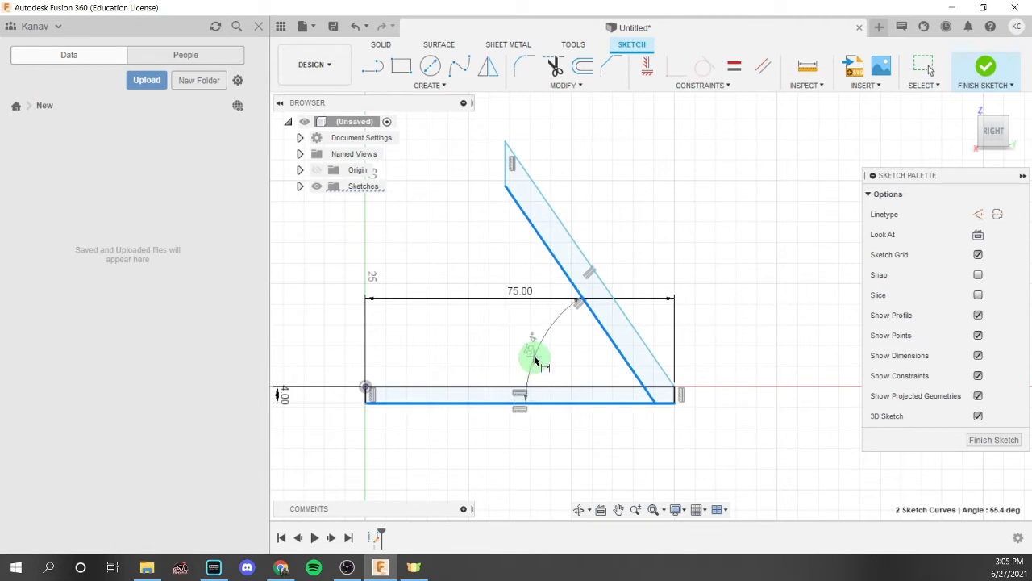
pyautogui.click(535, 360)
pyautogui.write('55')
pyautogui.press('Return')
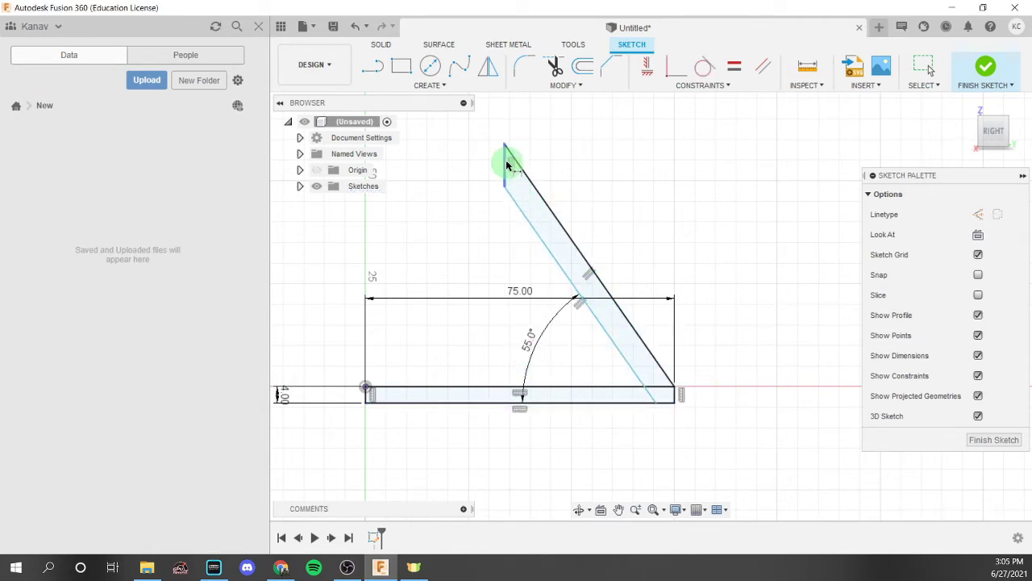
pyautogui.click(550, 253)
pyautogui.click(567, 239)
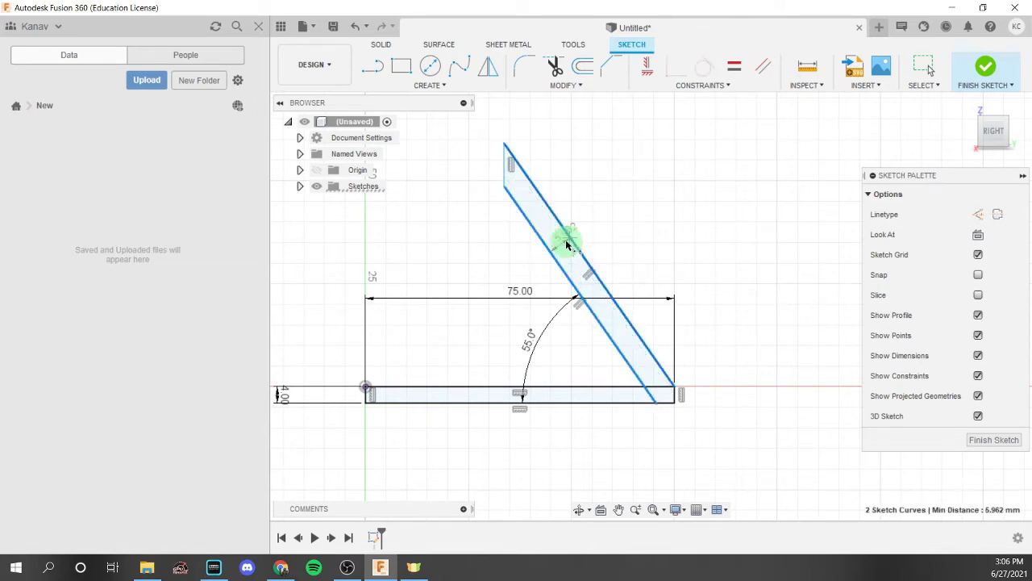
pyautogui.click(565, 241)
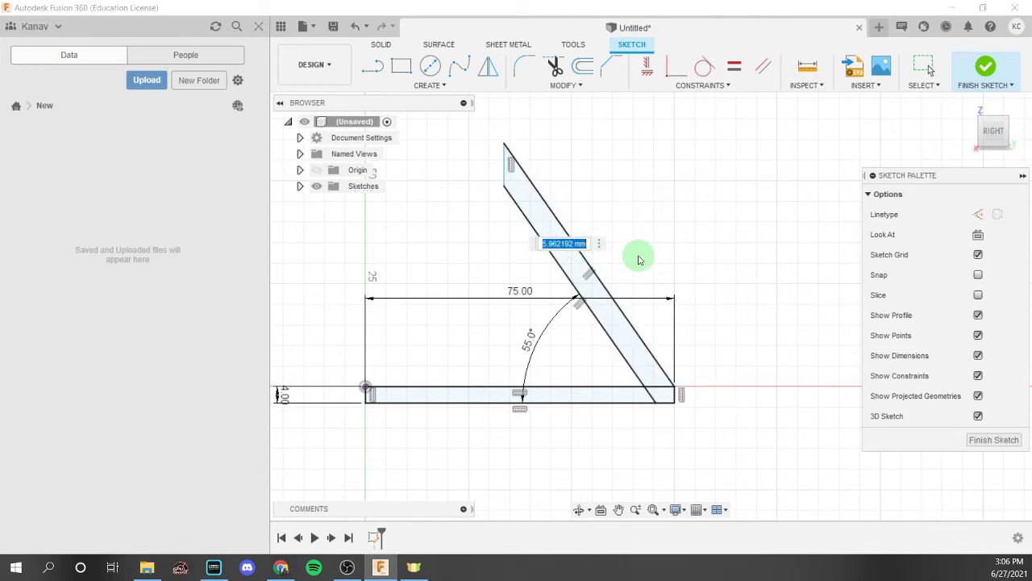
pyautogui.write('4')
pyautogui.press('Return')
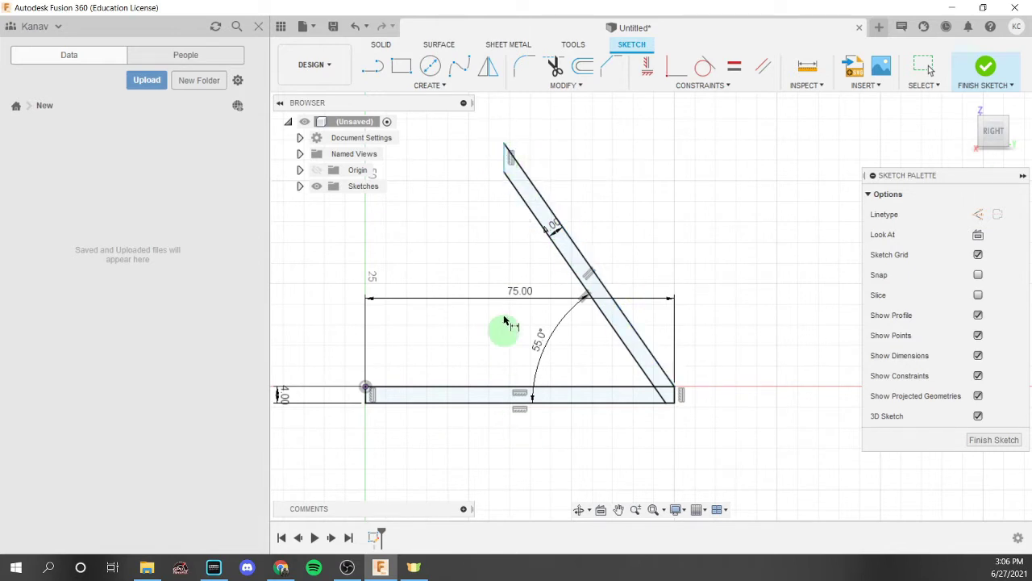
# Set the band's top point 60 mm above the base line
pyautogui.click(506, 146)
pyautogui.click(517, 410)
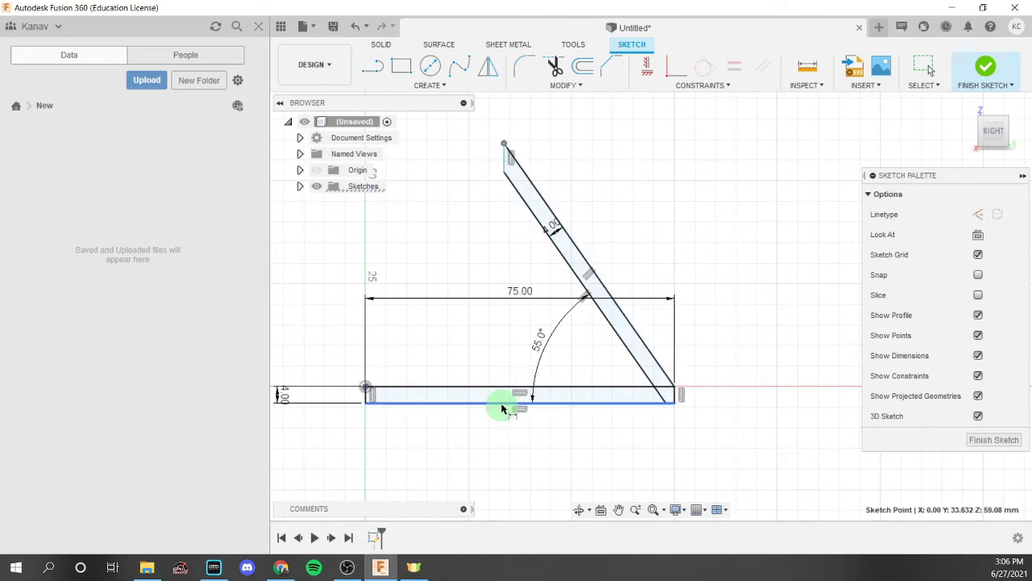
pyautogui.click(503, 352)
pyautogui.press('Return')
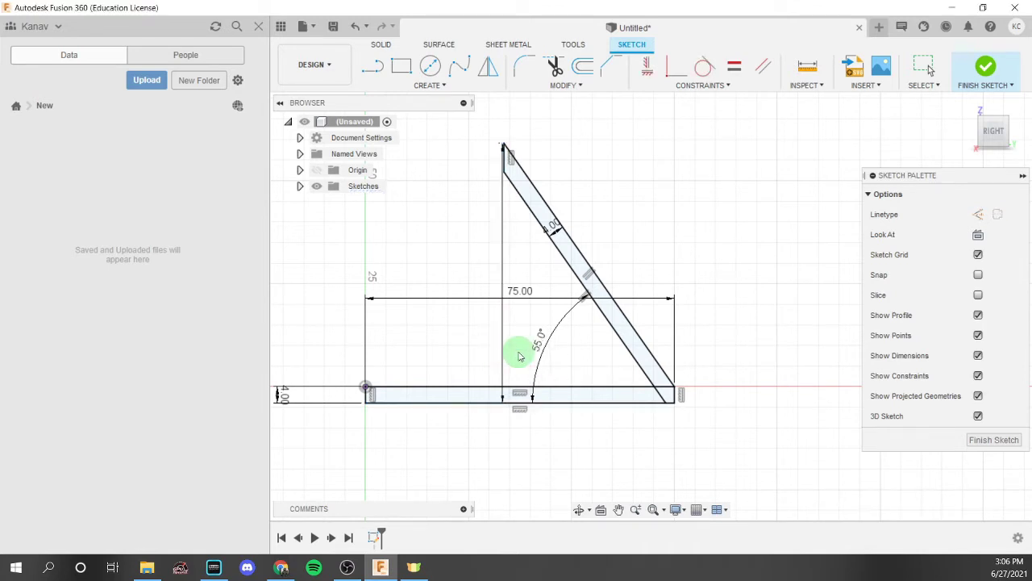
pyautogui.scroll(-3, 689, 242)
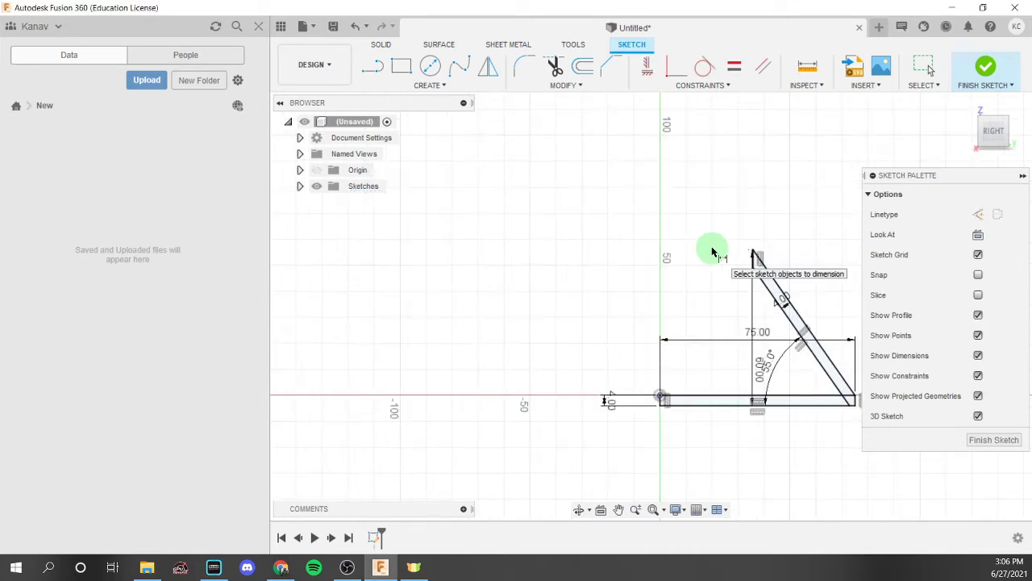
pyautogui.moveTo(734, 265); pyautogui.dragTo(506, 219, button='middle')
pyautogui.scroll(2, 507, 219)
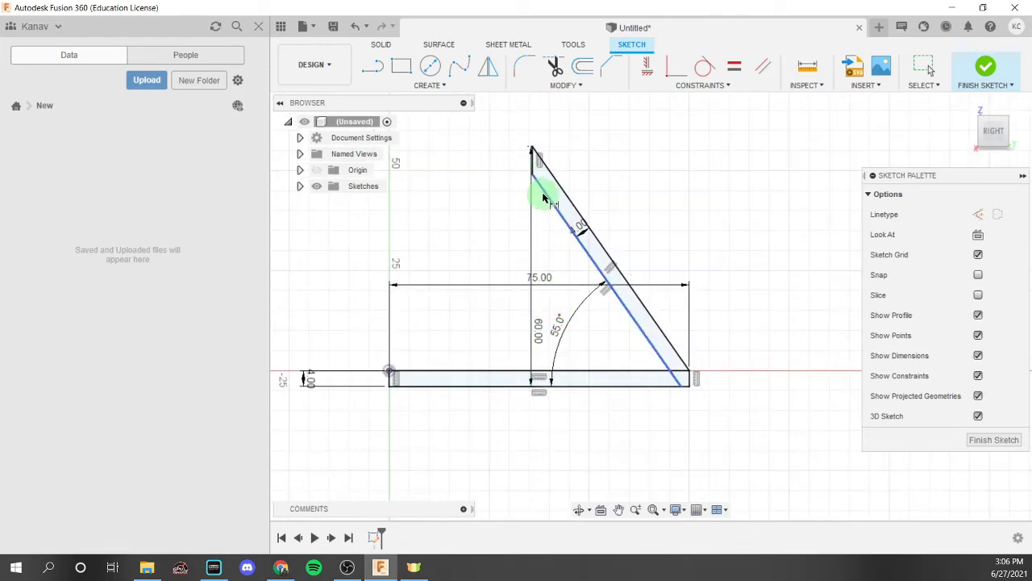
pyautogui.click(371, 64)
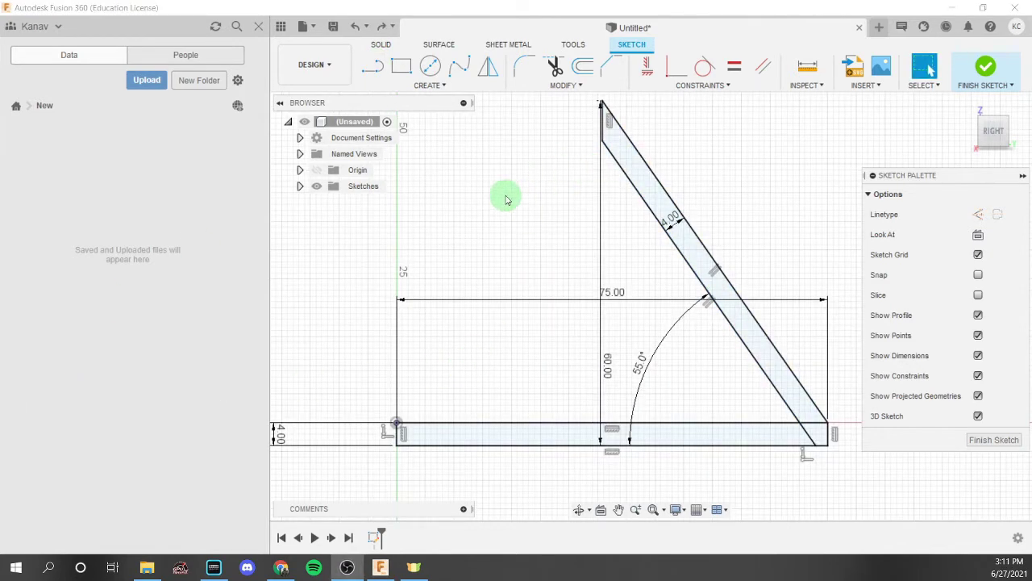
pyautogui.click(382, 69)
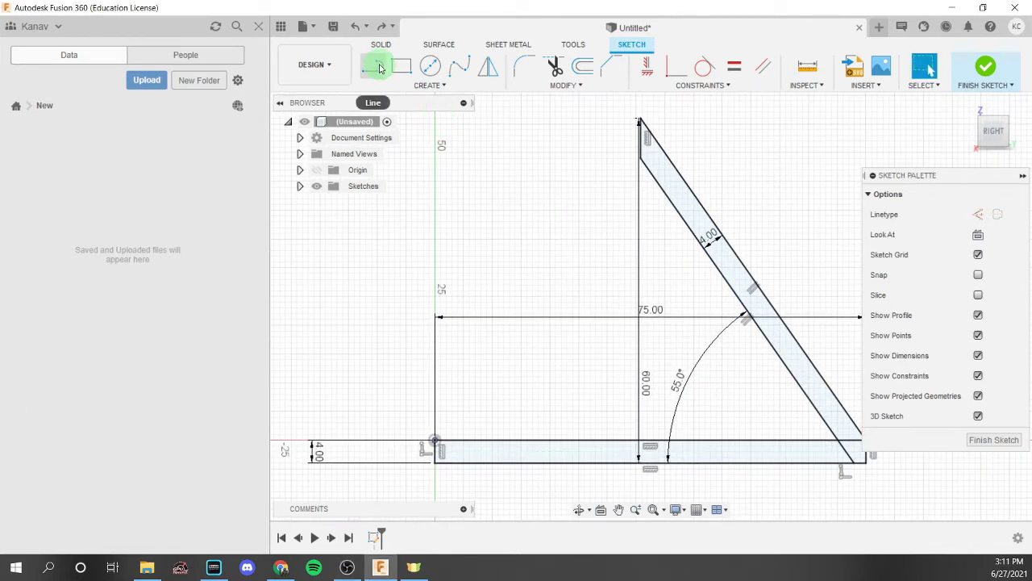
# Draw a closed triangle extending down-left from the slanted band's top vertex
pyautogui.click(676, 177)
pyautogui.click(648, 165)
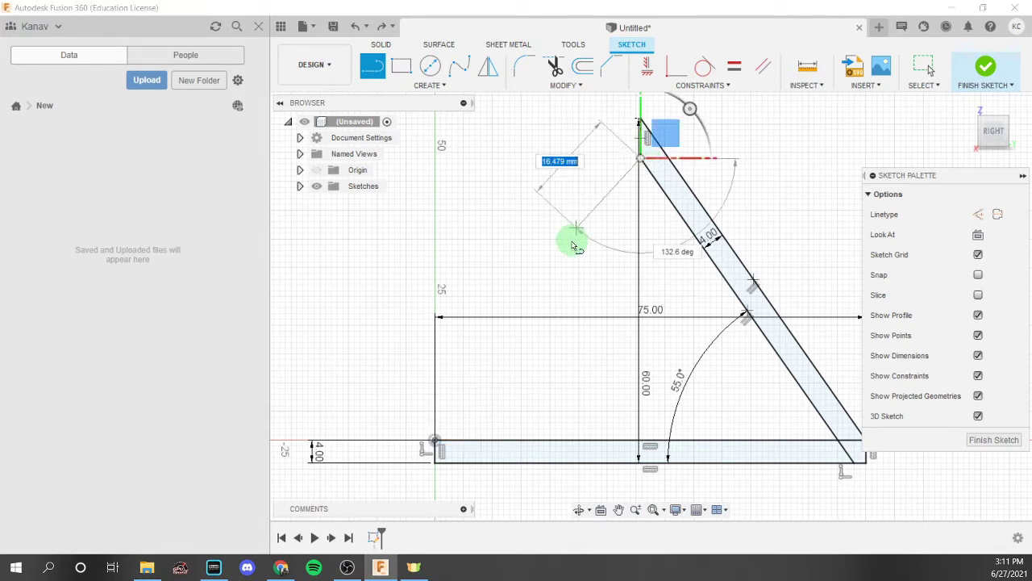
pyautogui.click(565, 294)
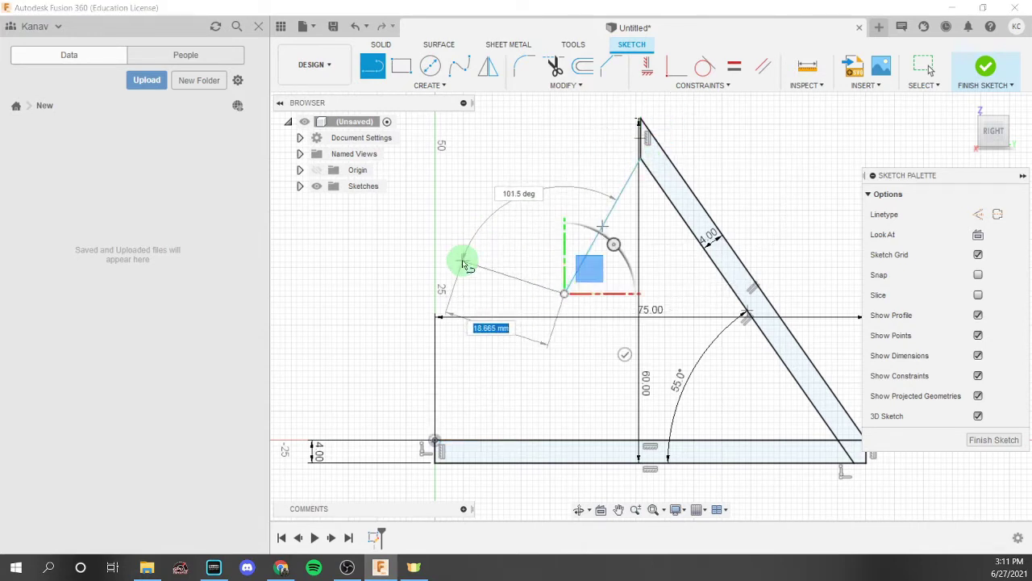
pyautogui.scroll(2, 465, 261)
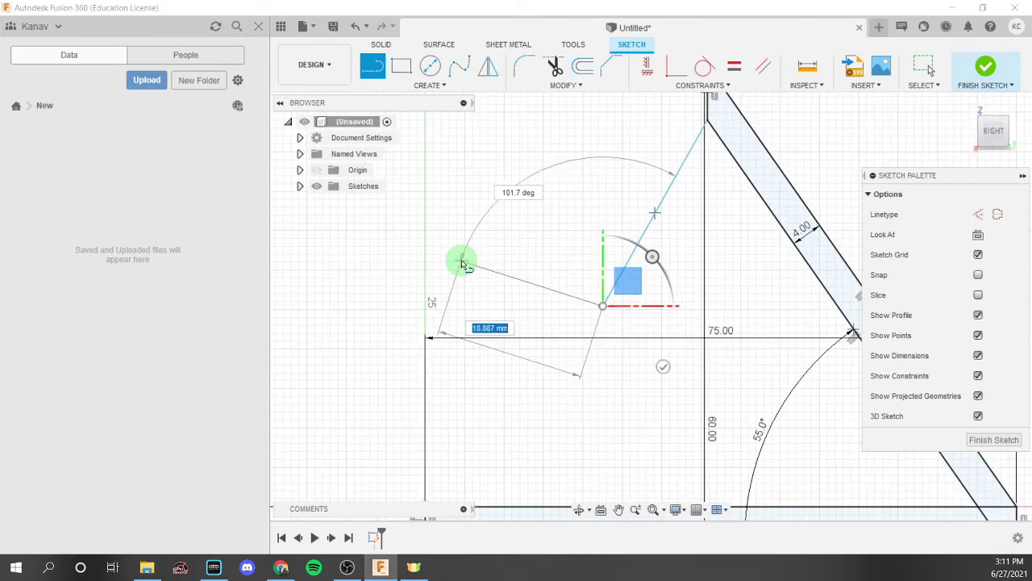
pyautogui.click(519, 283)
pyautogui.scroll(-1, 553, 226)
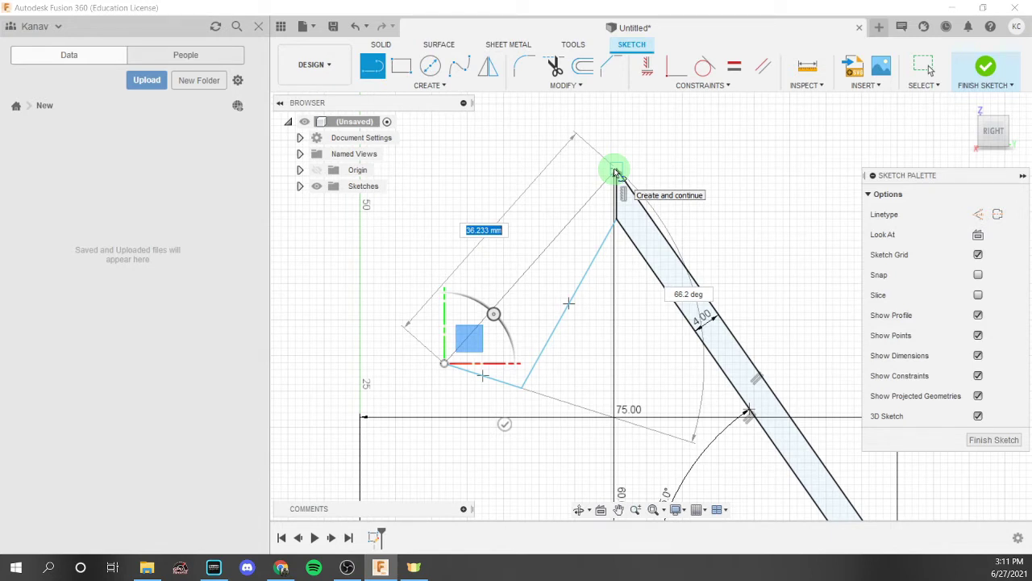
pyautogui.click(615, 172)
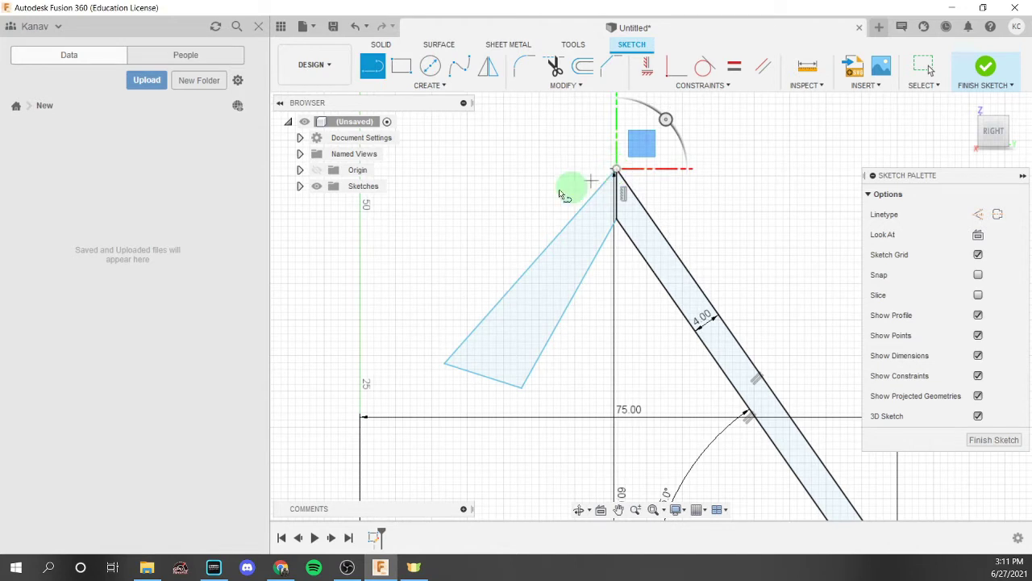
# Draw a second closed shape extending left from the triangle's lower-left corner
pyautogui.click(445, 365)
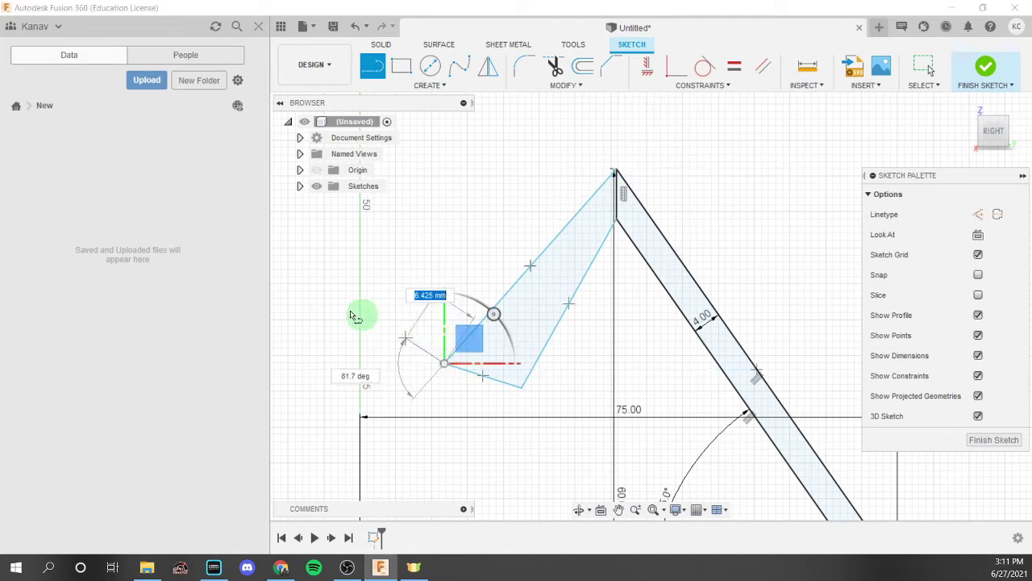
pyautogui.click(293, 333)
pyautogui.scroll(2, 355, 273)
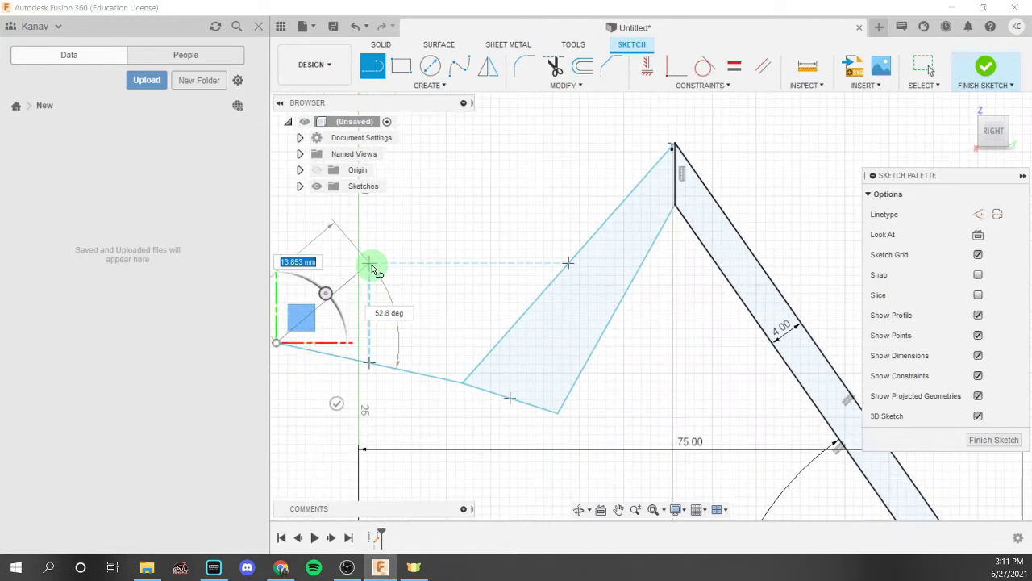
pyautogui.click(331, 274)
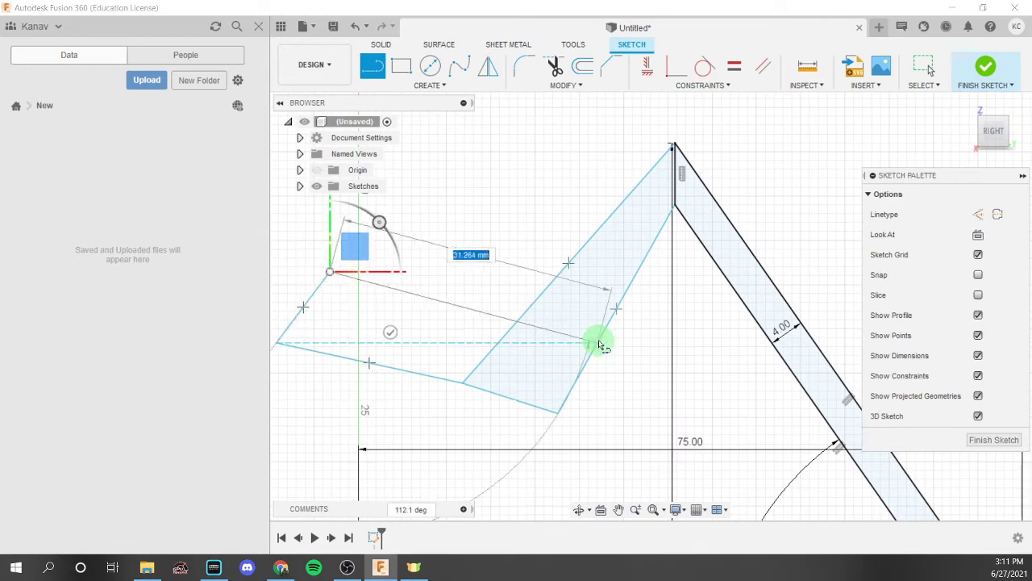
pyautogui.click(506, 334)
pyautogui.press('Escape')
pyautogui.scroll(-3, 507, 334)
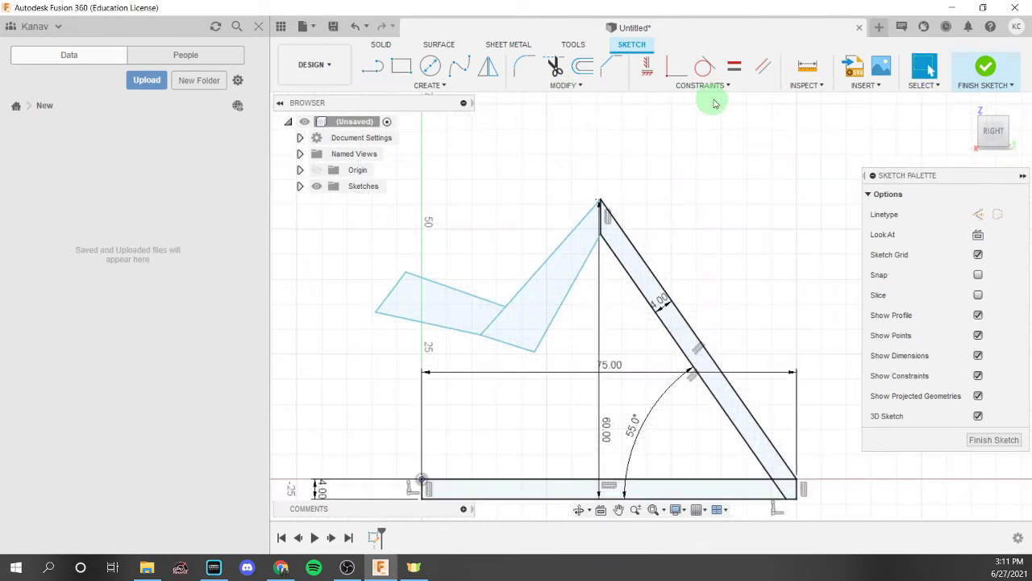
# Constrain the opposite edges of both new arm strips to be parallel
pyautogui.click(767, 68)
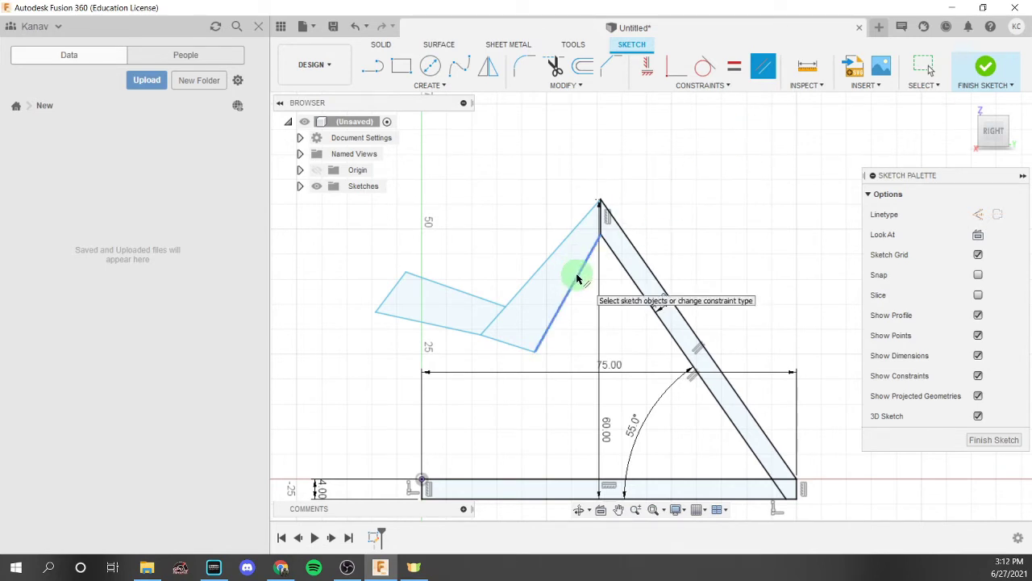
pyautogui.click(550, 265)
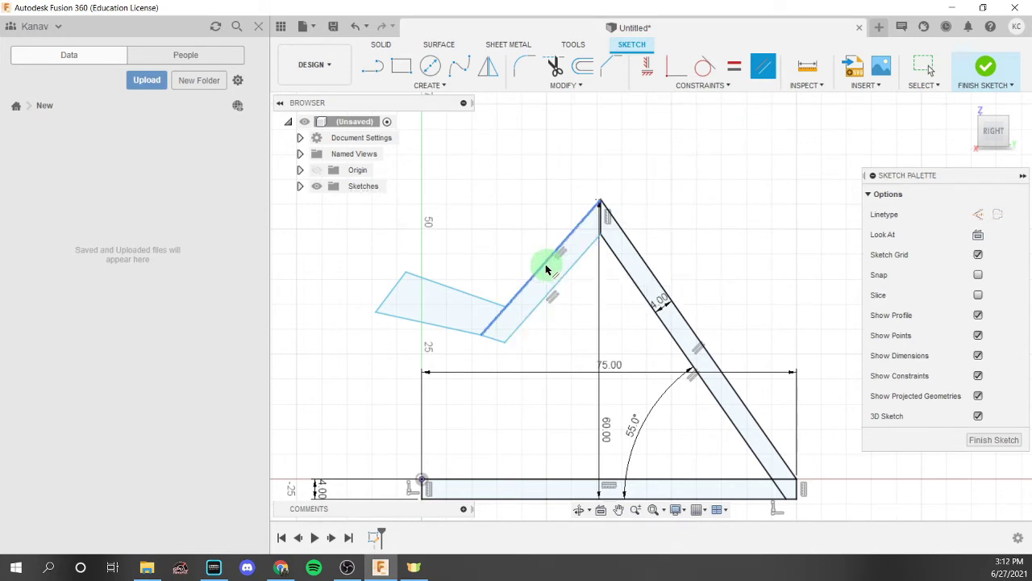
pyautogui.click(494, 324)
pyautogui.scroll(2, 495, 341)
pyautogui.click(490, 293)
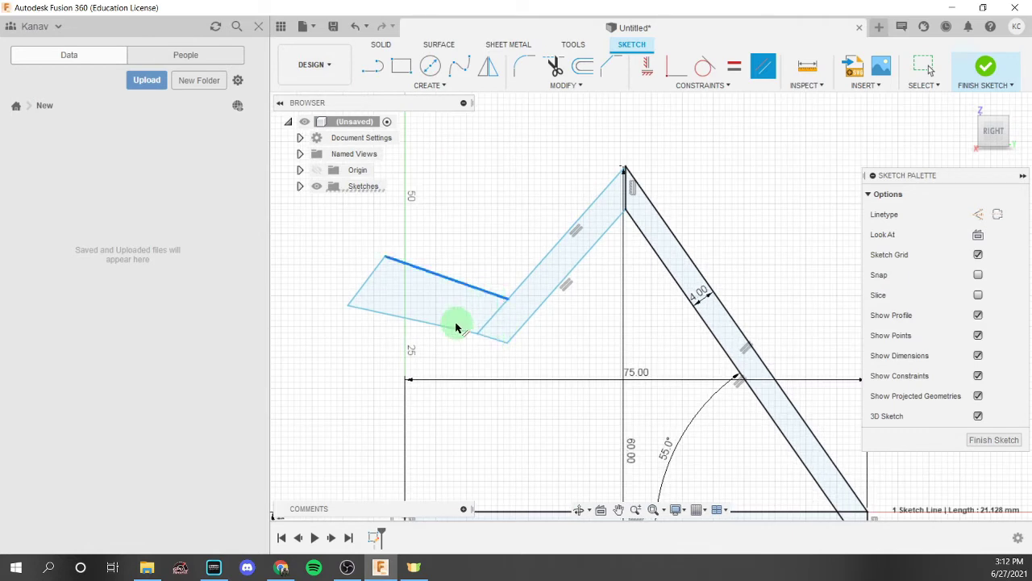
pyautogui.click(456, 331)
pyautogui.click(495, 341)
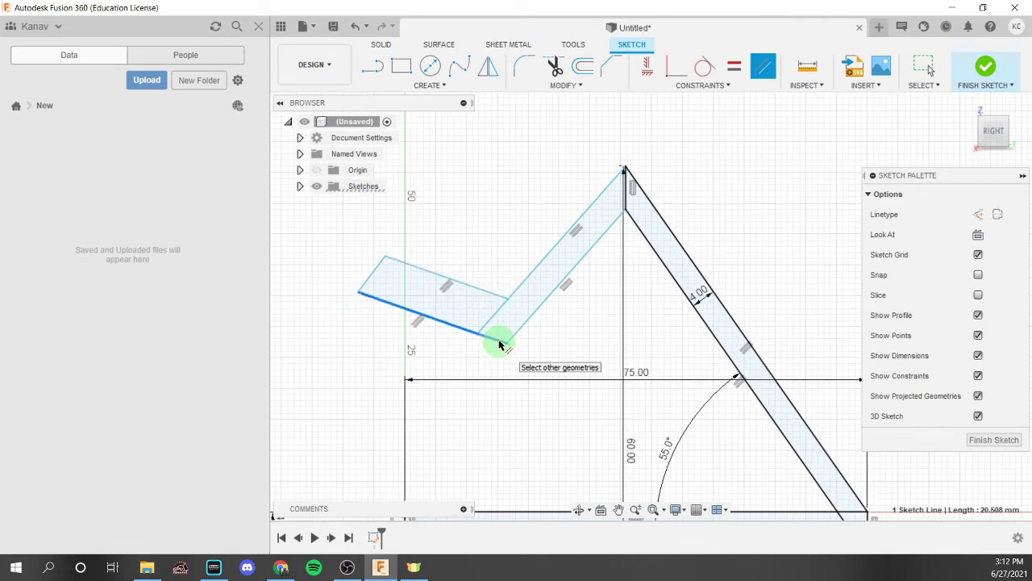
pyautogui.click(507, 309)
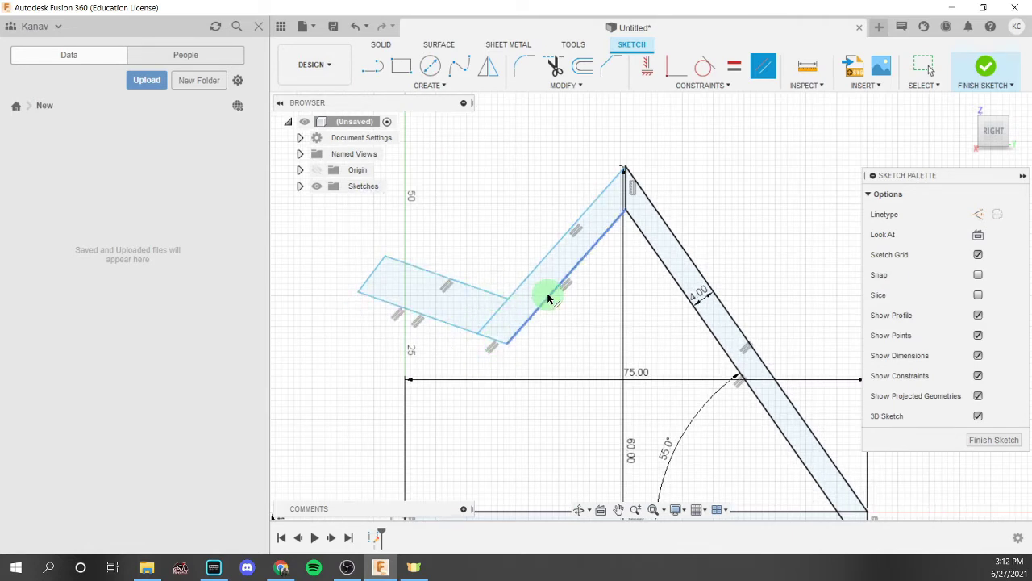
pyautogui.click(476, 268)
pyautogui.click(382, 278)
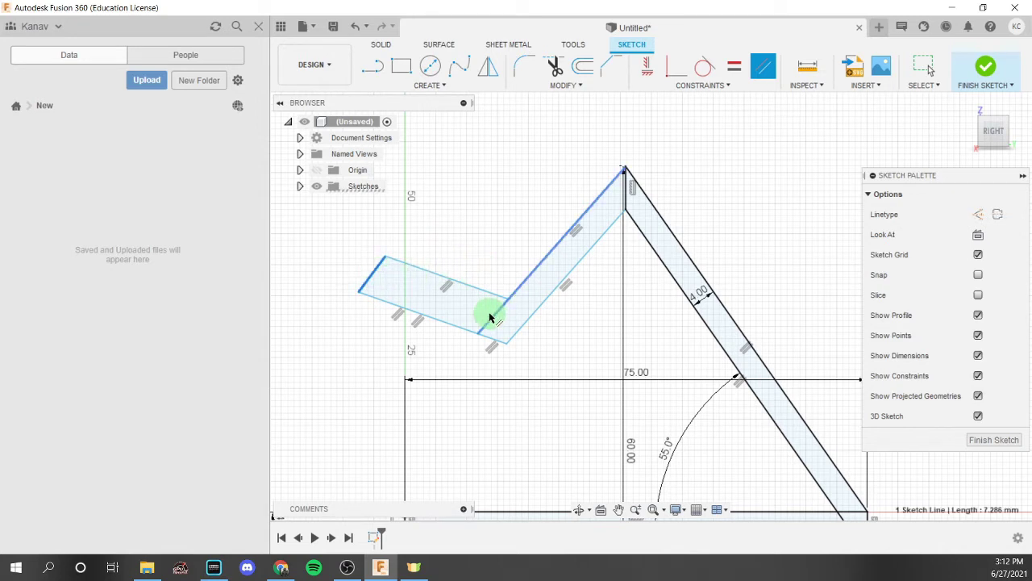
pyautogui.scroll(-1, 652, 303)
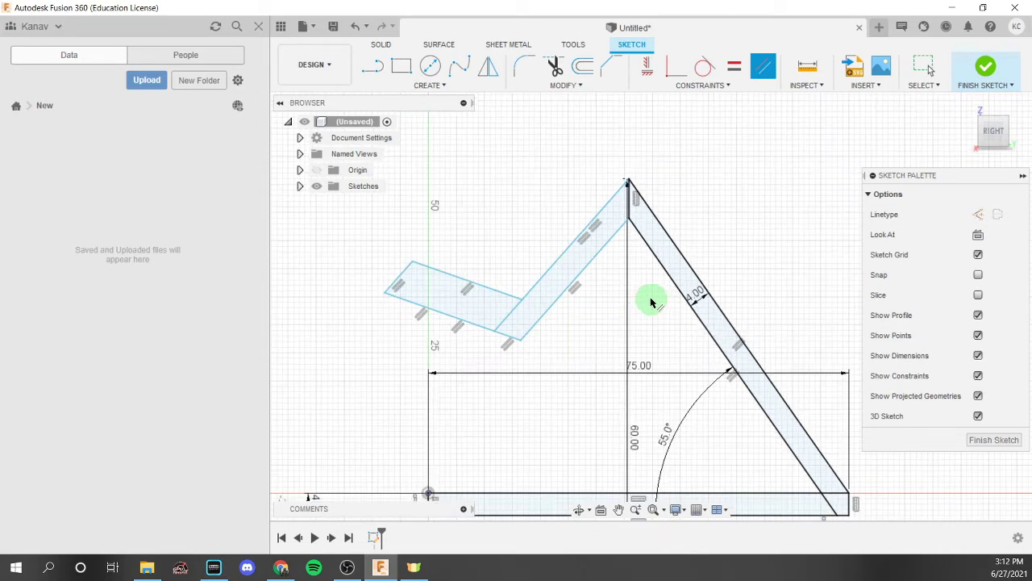
pyautogui.press('Escape')
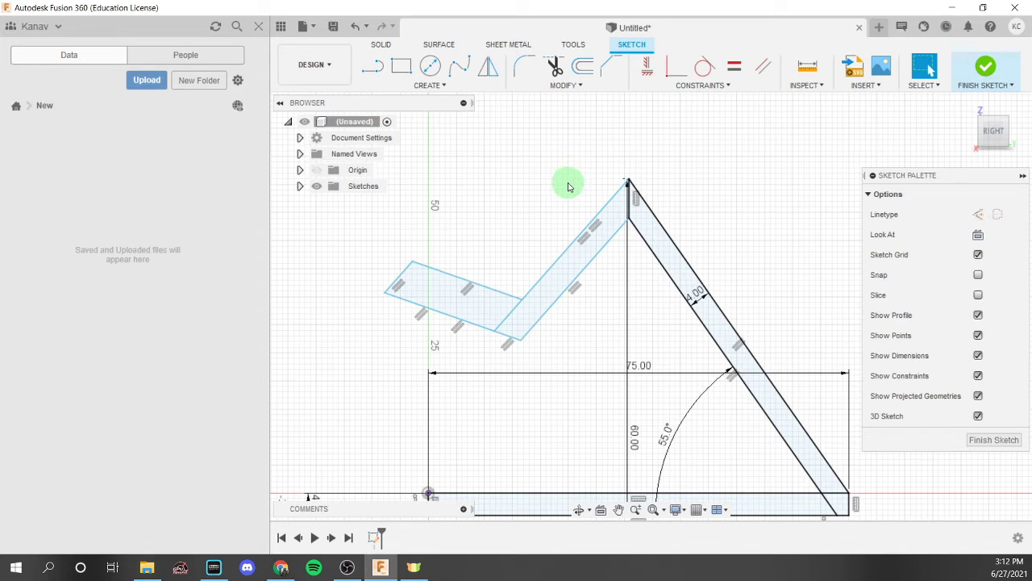
# Dimension the upper slanted strip and the ledge strip each to a width of 4
pyautogui.press('d')
pyautogui.click(588, 264)
pyautogui.click(563, 254)
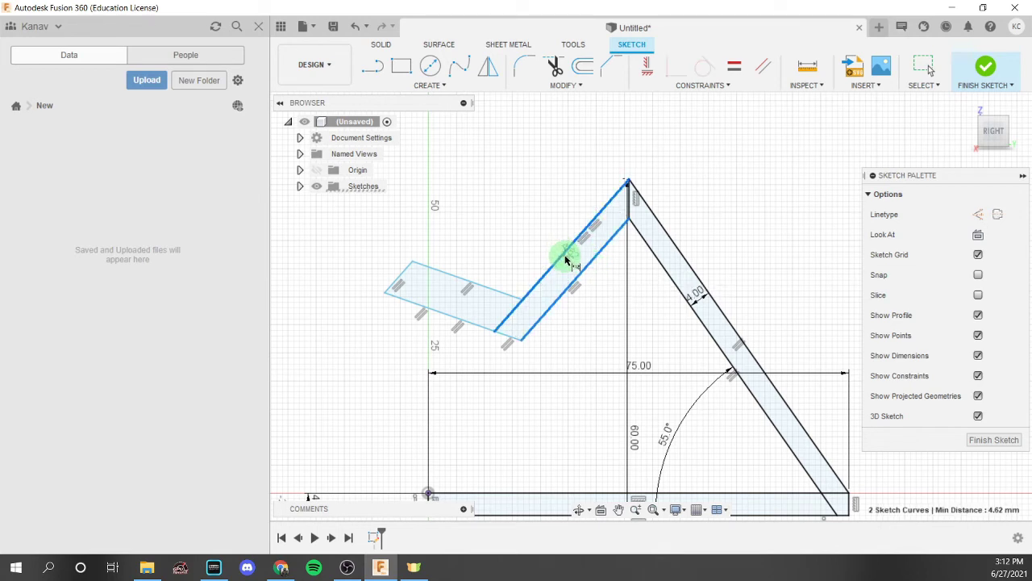
pyautogui.click(569, 259)
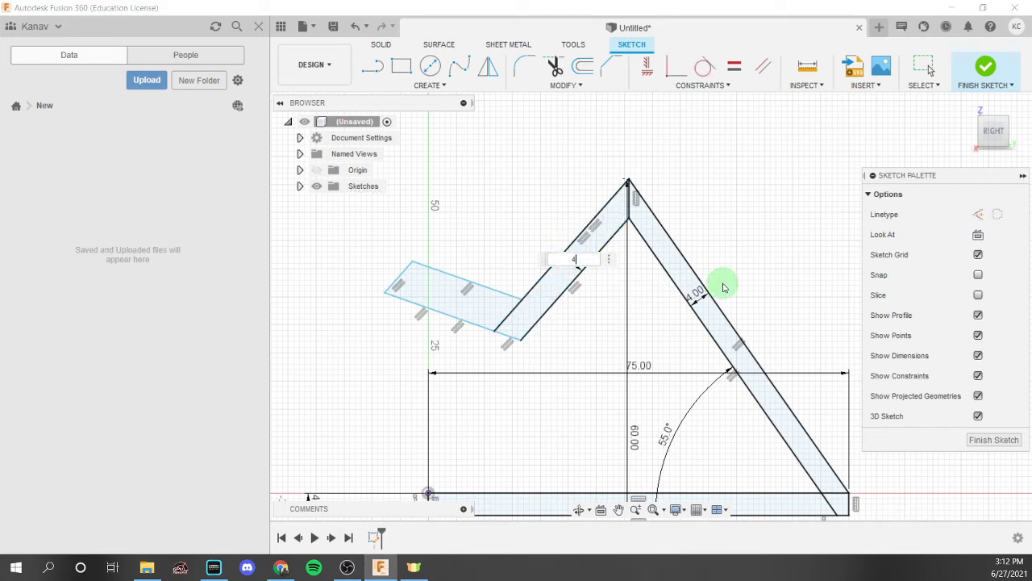
pyautogui.write('4')
pyautogui.press('Return')
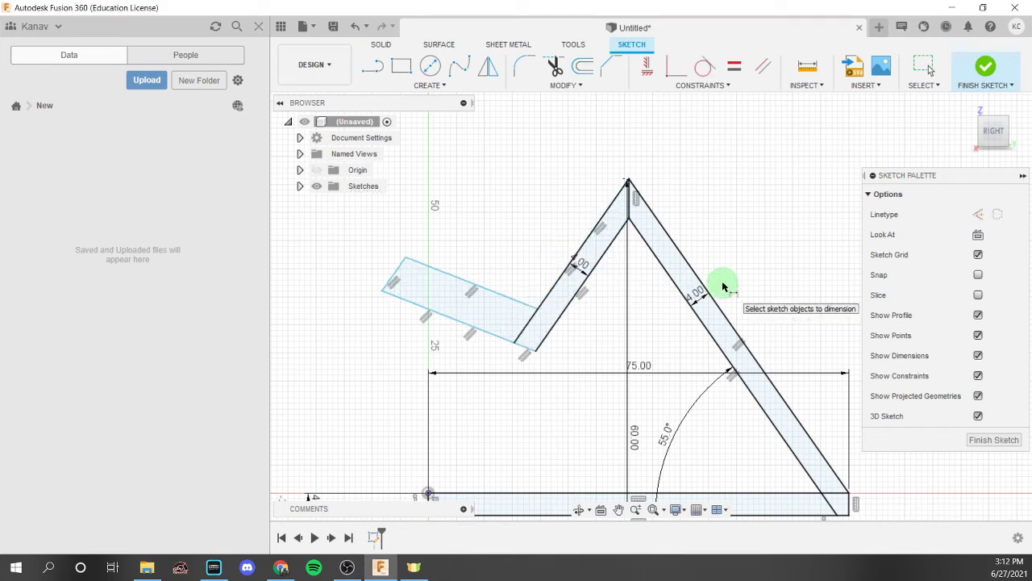
pyautogui.scroll(1, 516, 323)
pyautogui.click(516, 305)
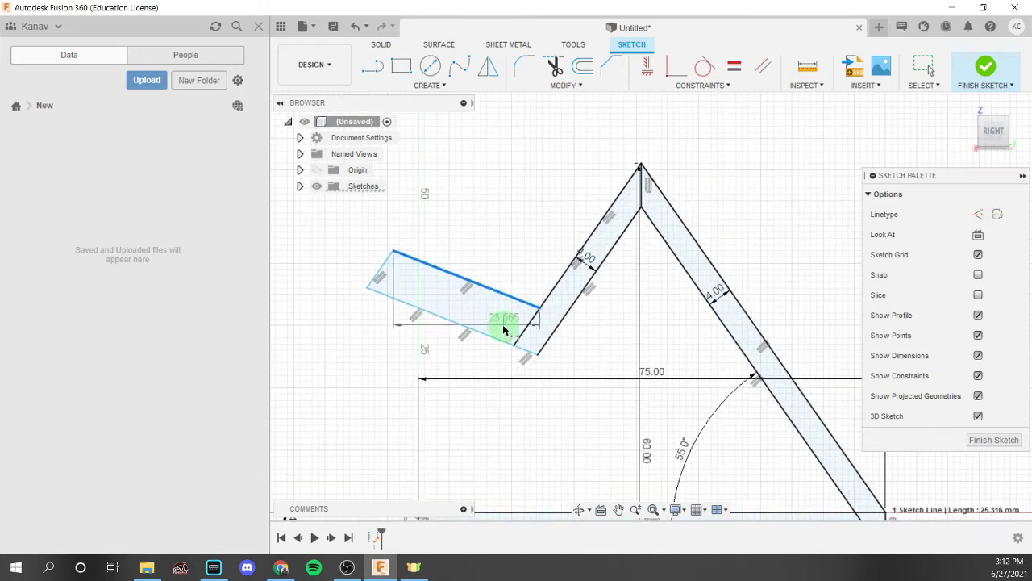
pyautogui.click(495, 339)
pyautogui.click(494, 320)
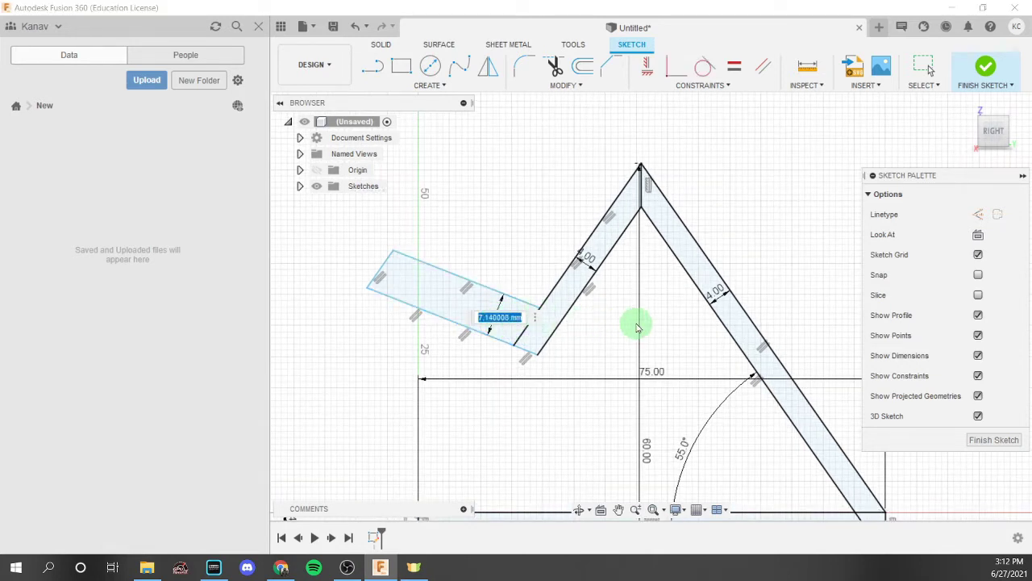
pyautogui.write('4')
pyautogui.press('Return')
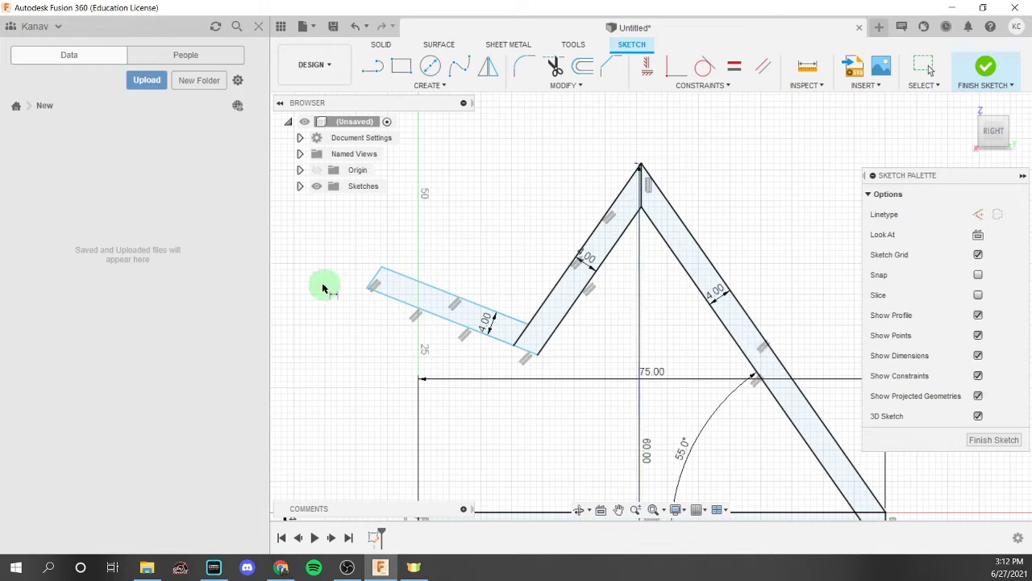
# Try a distance dimension from the ledge end to the diagonal strip, then cancel it
pyautogui.click(377, 280)
pyautogui.click(525, 330)
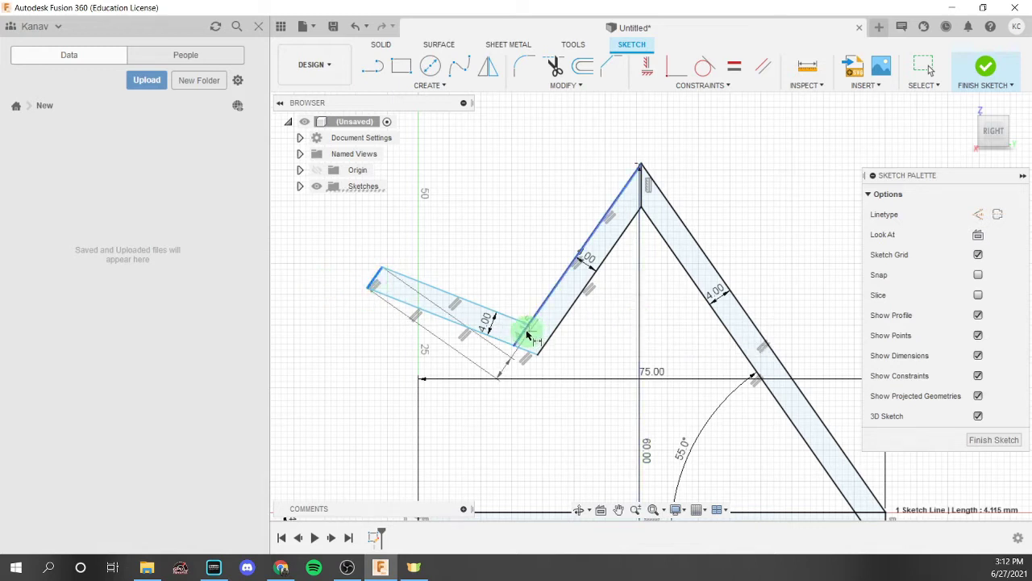
pyautogui.scroll(2, 500, 325)
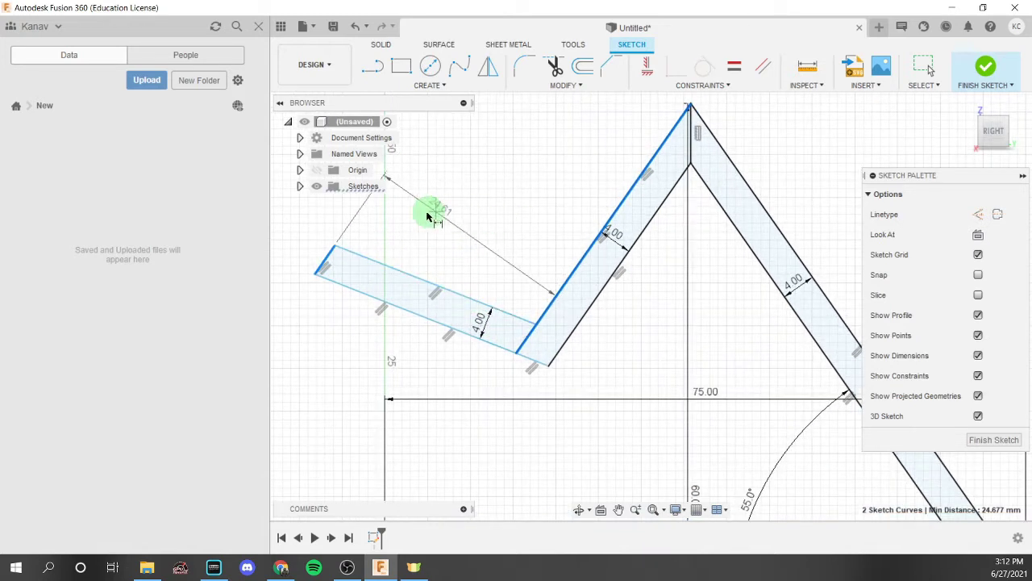
pyautogui.press('Escape')
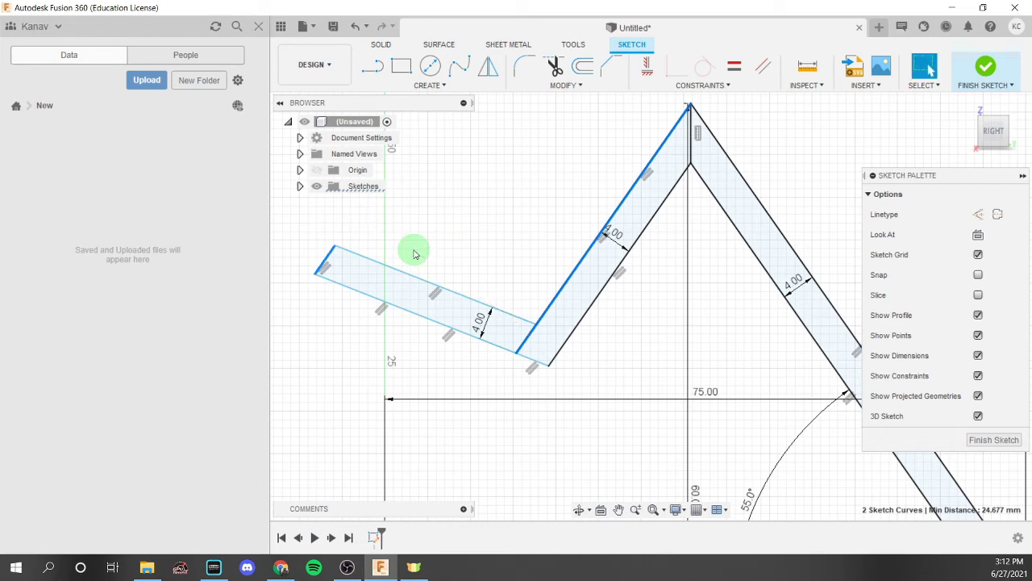
pyautogui.click(416, 253)
pyautogui.scroll(-2, 470, 259)
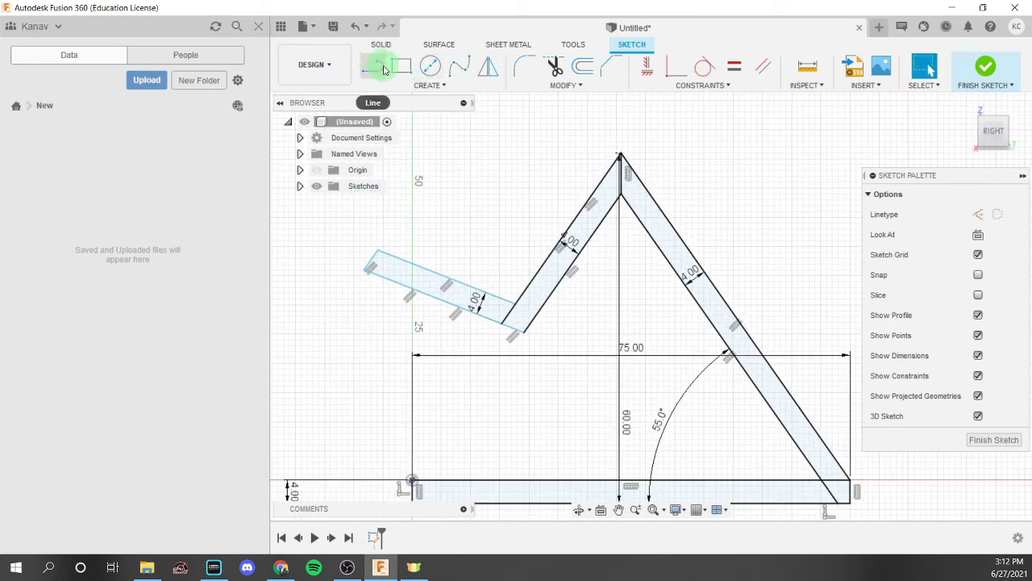
# Draw a line closing off the ledge strip's end, undoing a stray 30 distance dimension
pyautogui.click(384, 69)
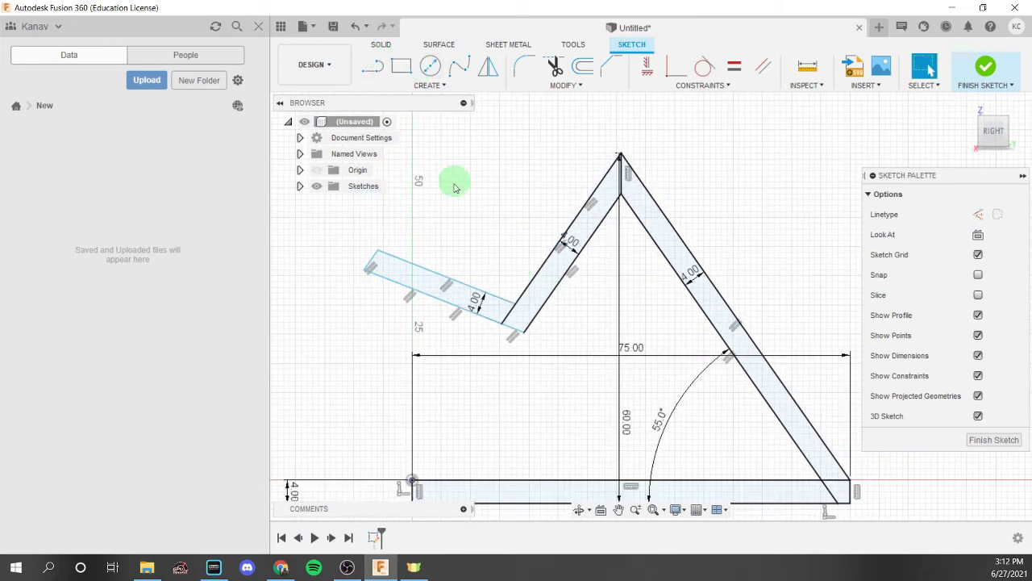
pyautogui.click(373, 263)
pyautogui.click(534, 325)
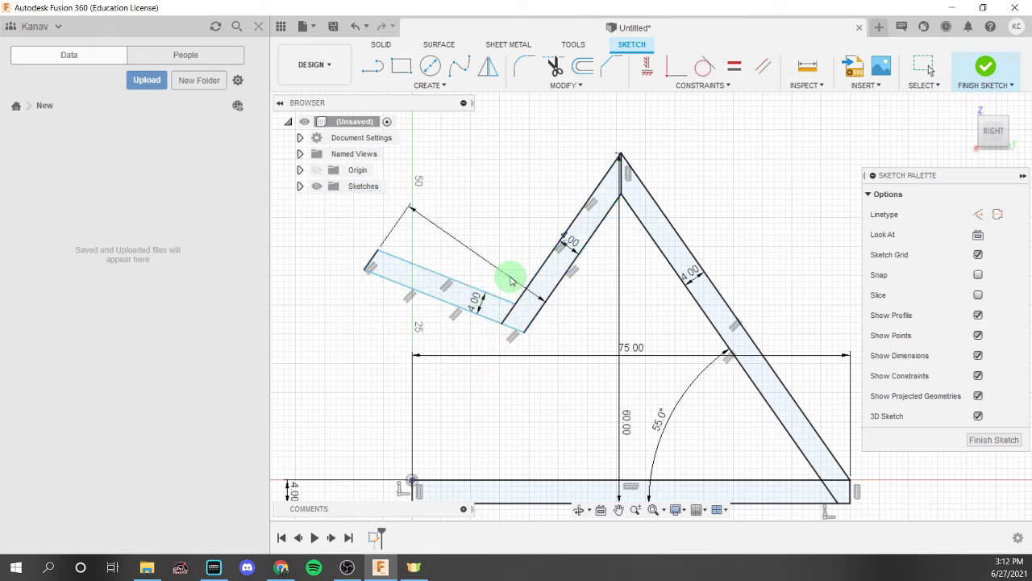
pyautogui.click(512, 276)
pyautogui.press('Return')
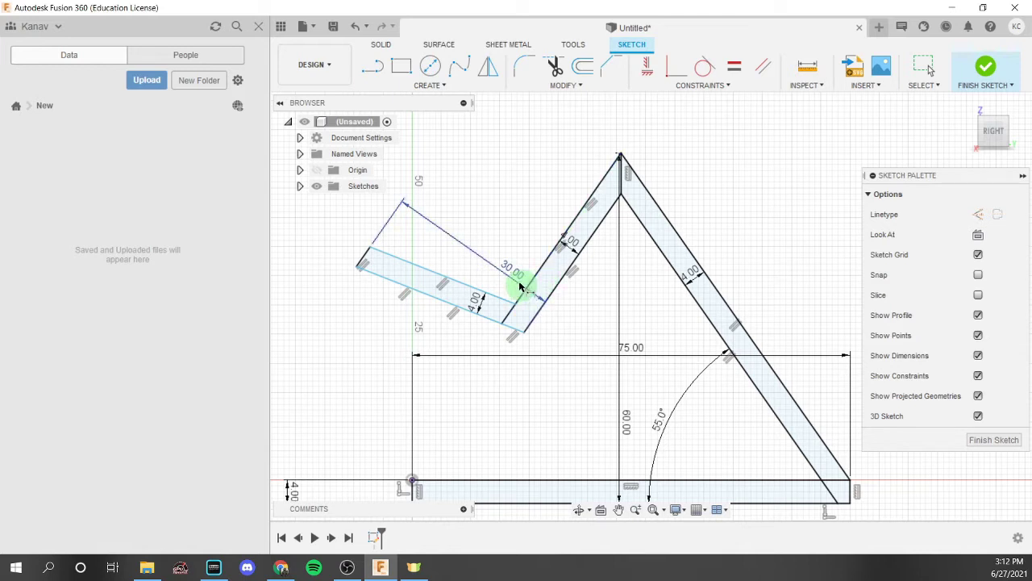
pyautogui.scroll(-3, 512, 277)
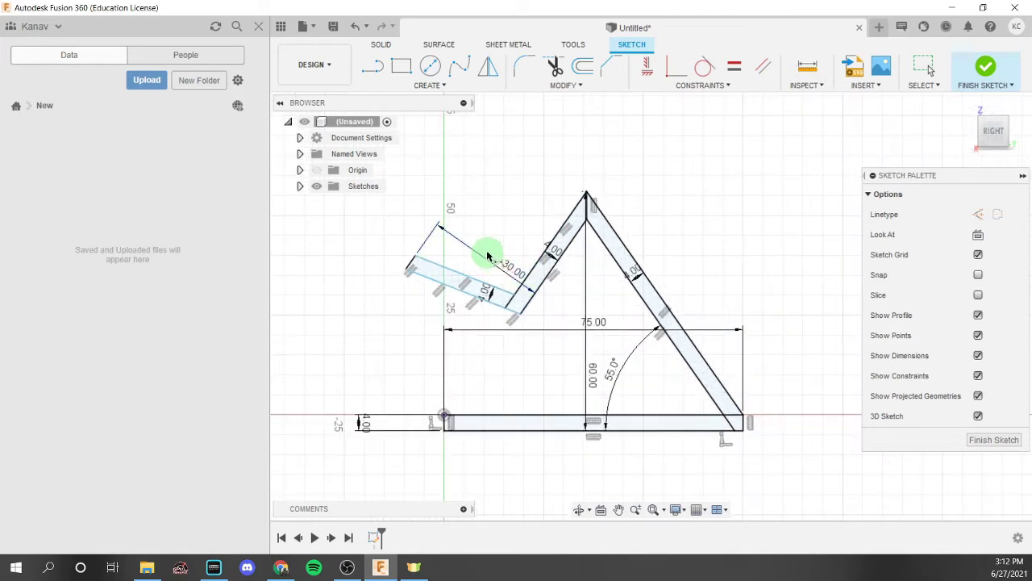
pyautogui.hotkey('ctrl', 'z')
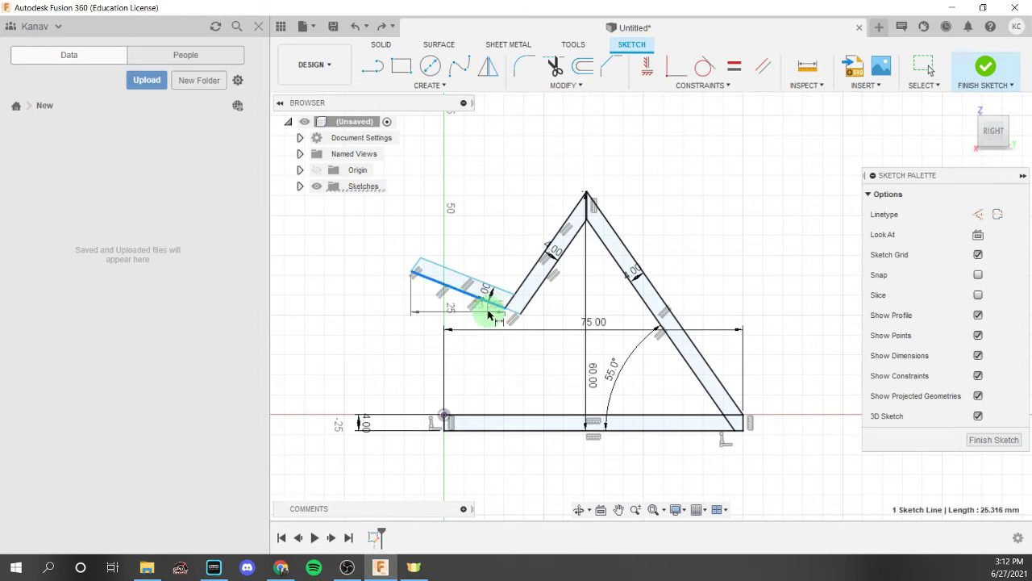
pyautogui.scroll(3, 488, 315)
# Dimension the ledge strip 20 long and place it 30 vertically below the triangle's apex
pyautogui.click(409, 297)
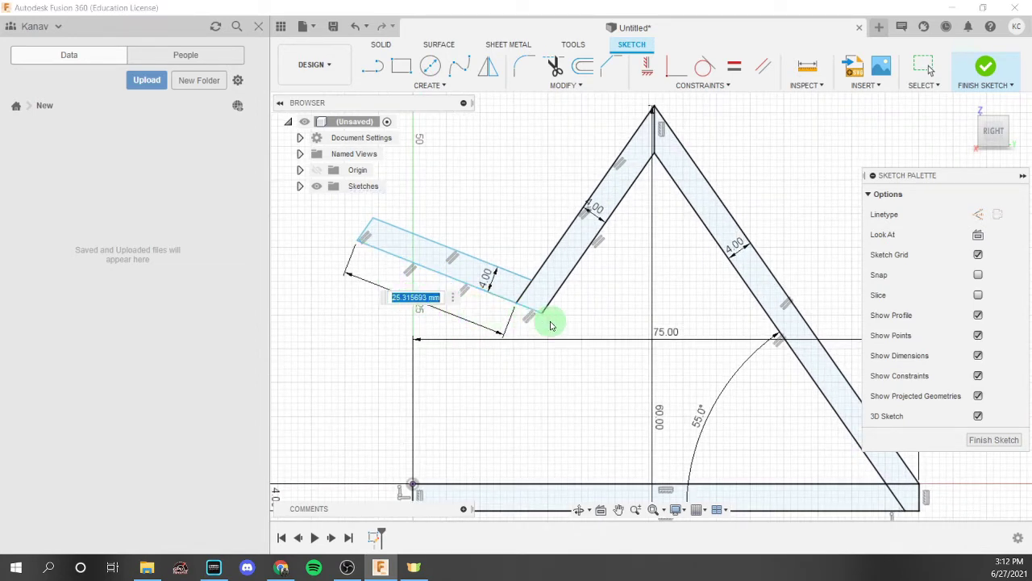
pyautogui.write('20')
pyautogui.press('Return')
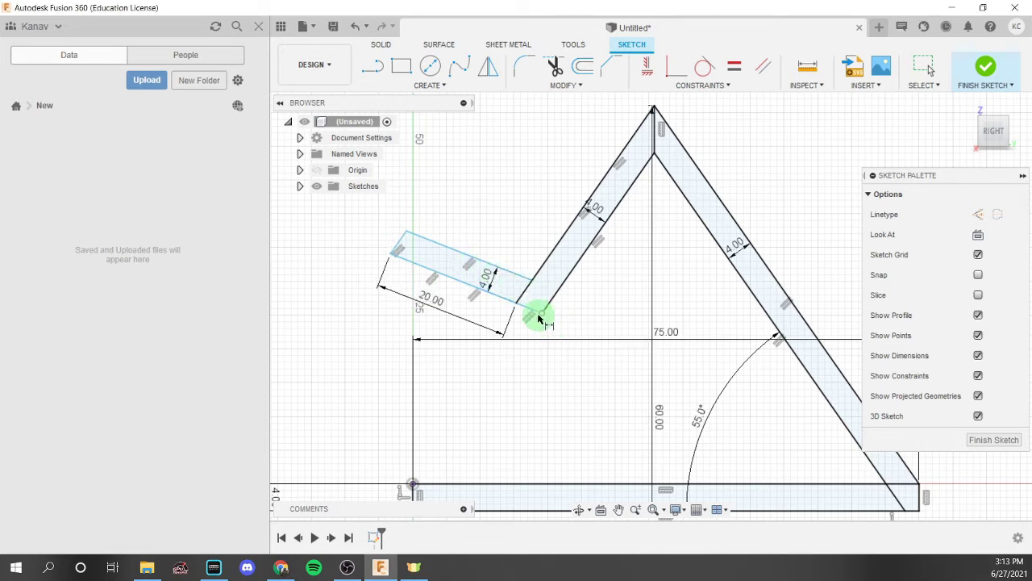
pyautogui.click(541, 314)
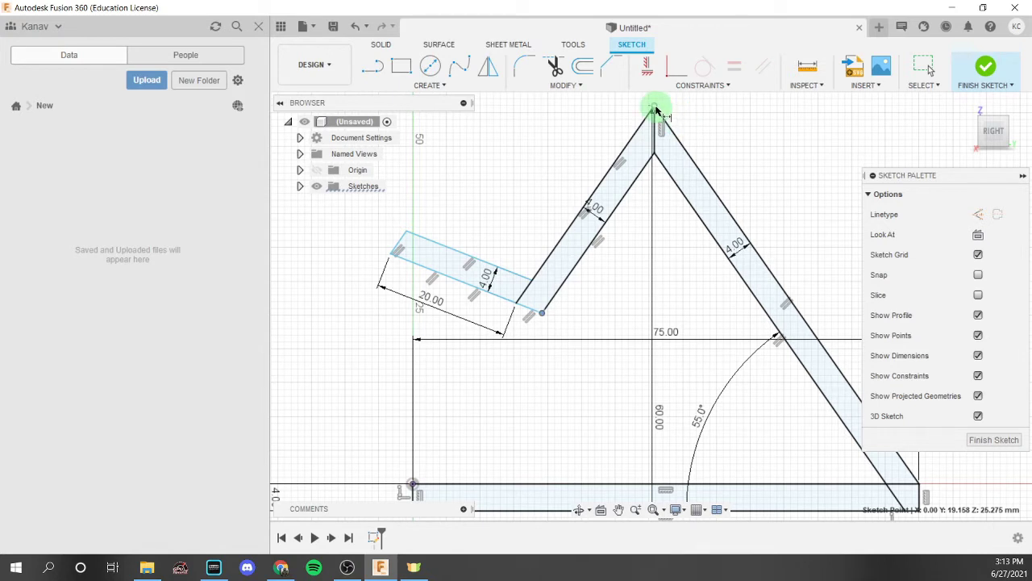
pyautogui.click(655, 110)
pyautogui.click(464, 230)
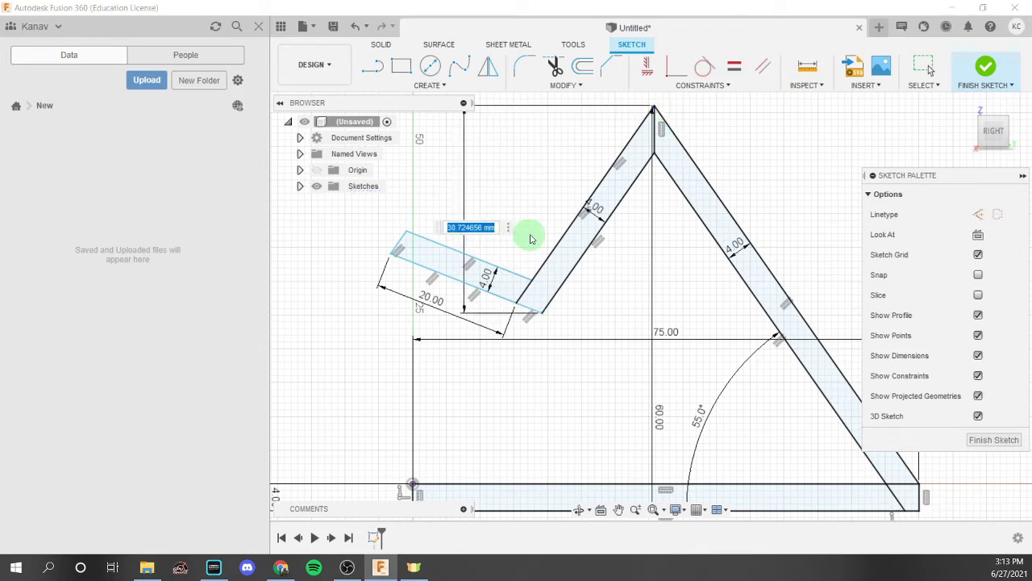
pyautogui.write('30')
pyautogui.press('Return')
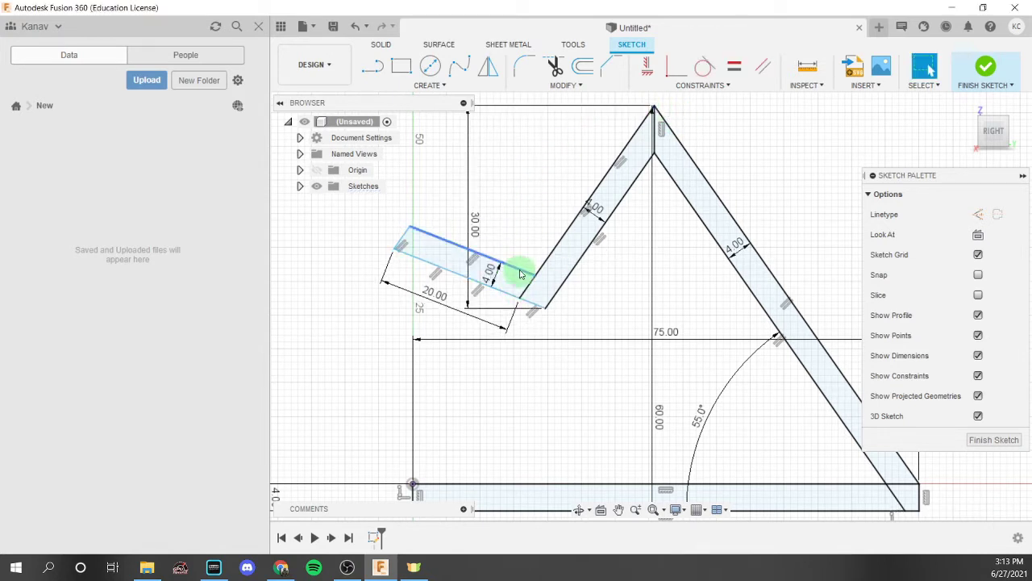
pyautogui.press('Escape')
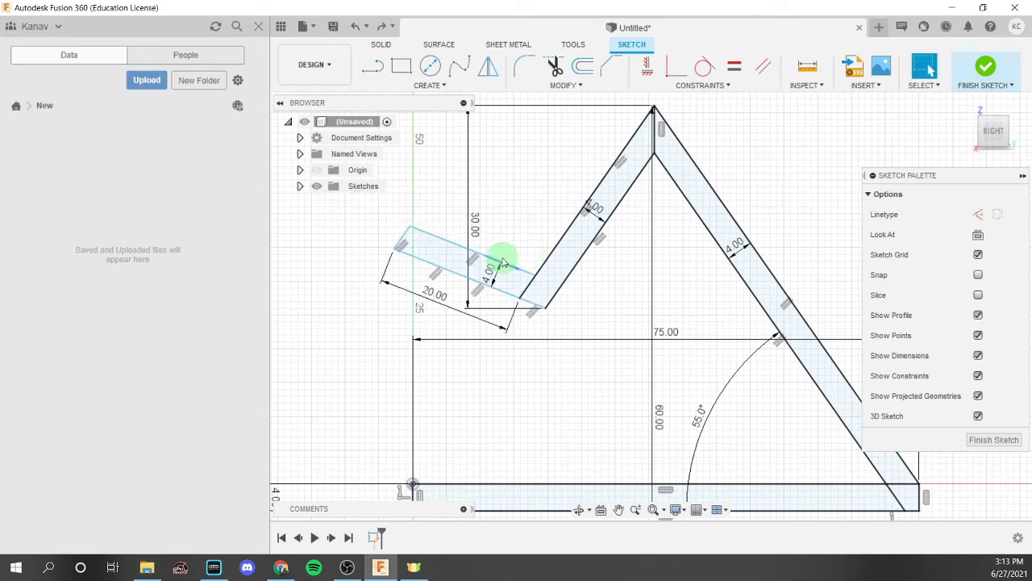
pyautogui.moveTo(501, 270); pyautogui.dragTo(503, 267)
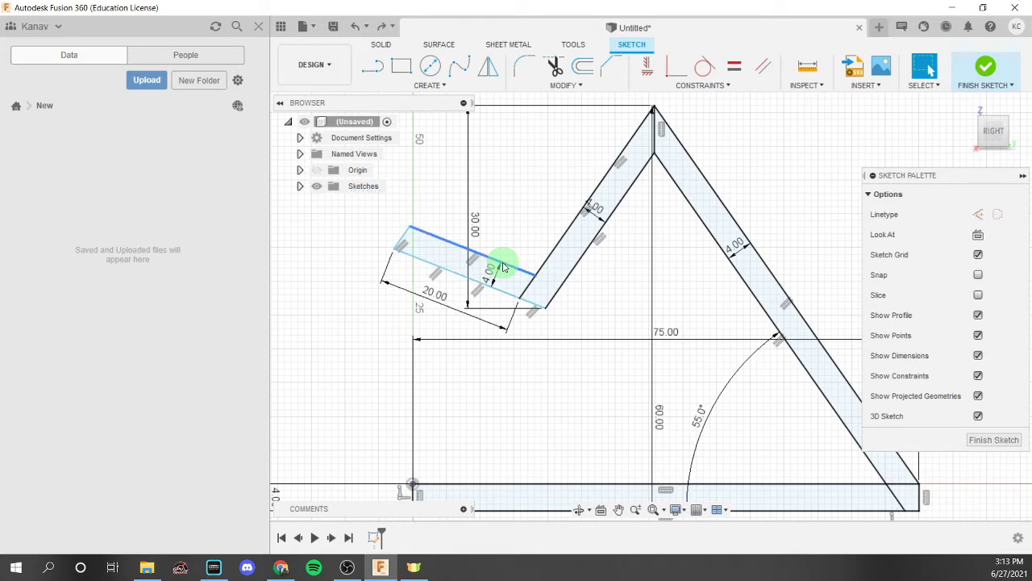
pyautogui.click(560, 266)
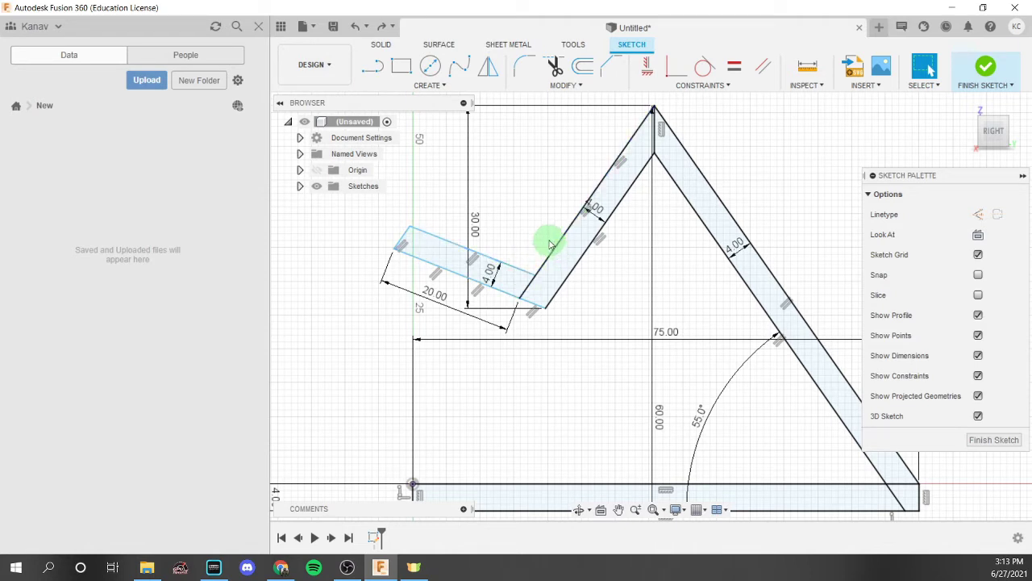
pyautogui.click(512, 268)
pyautogui.click(550, 256)
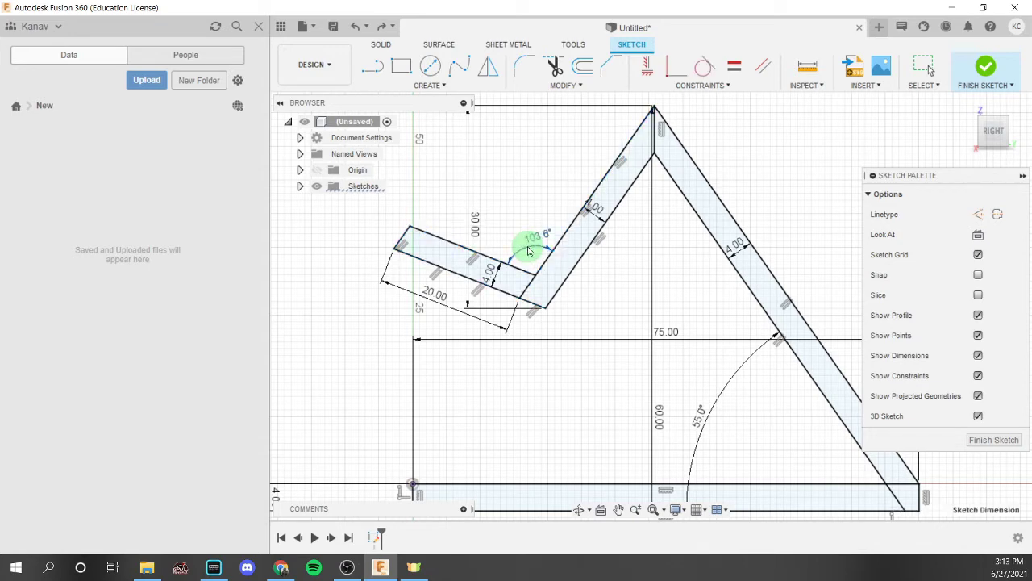
pyautogui.click(529, 249)
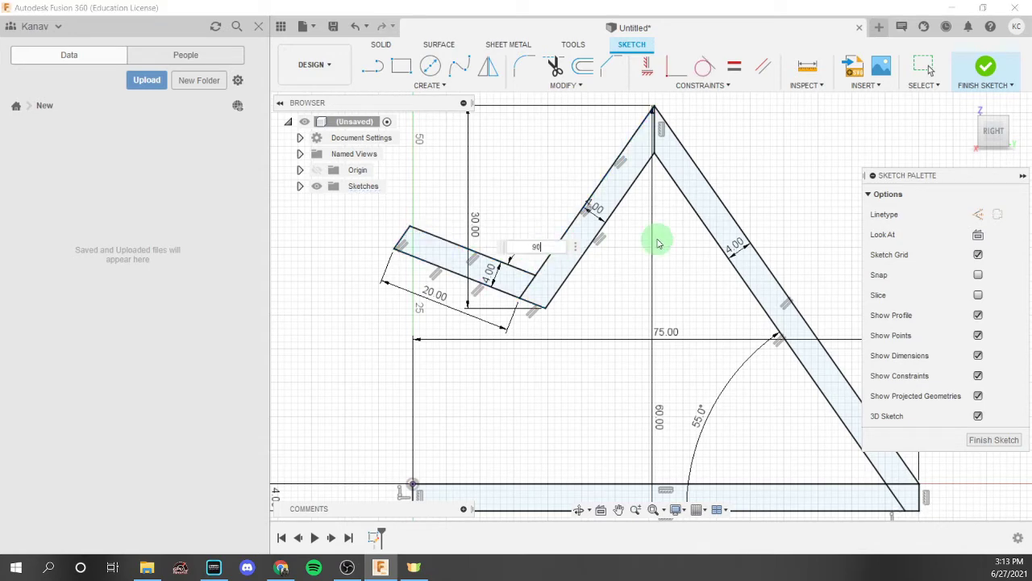
pyautogui.press('Return')
pyautogui.scroll(-3, 658, 244)
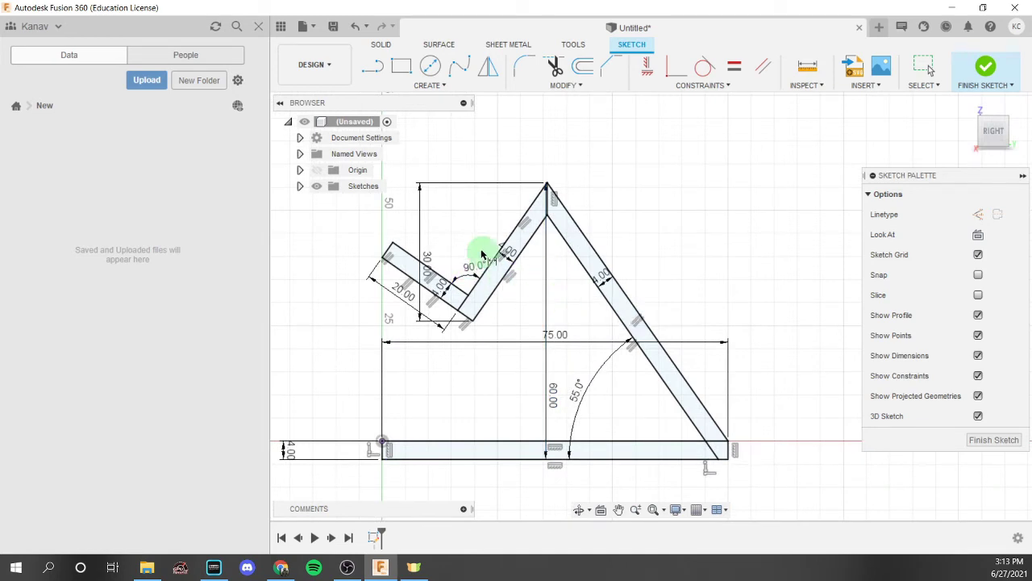
pyautogui.press('Escape')
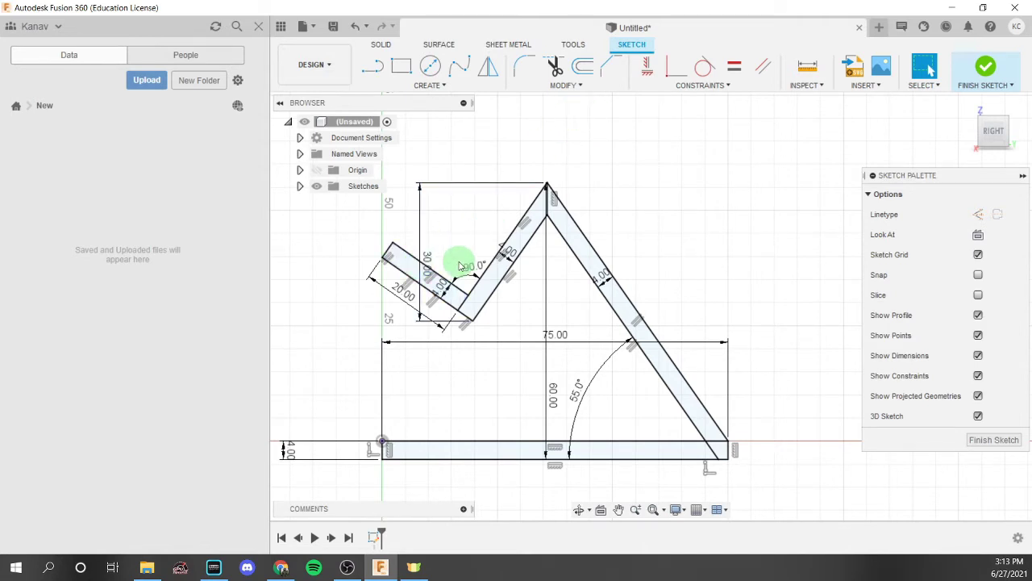
pyautogui.scroll(1, 509, 244)
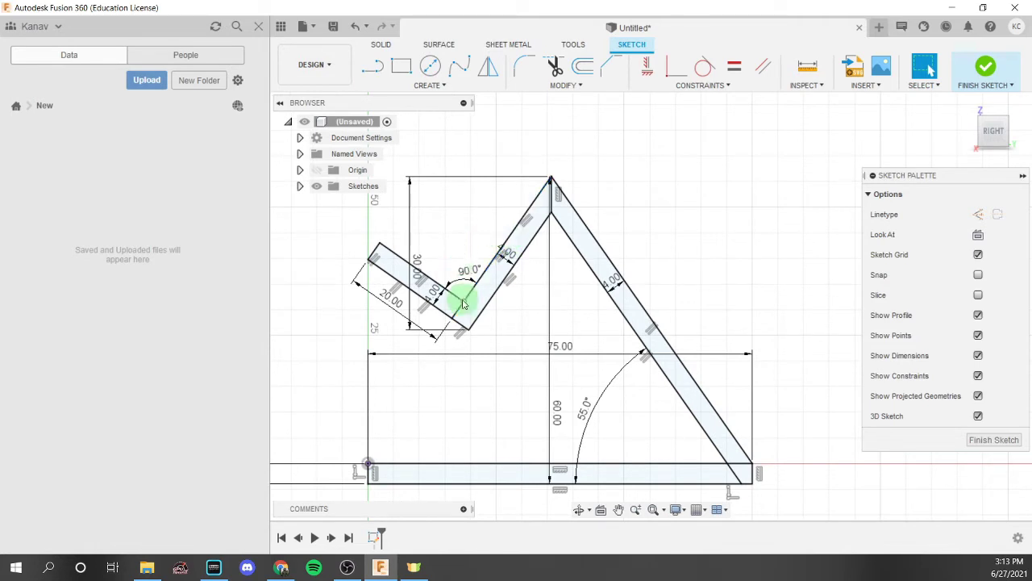
pyautogui.scroll(2, 456, 300)
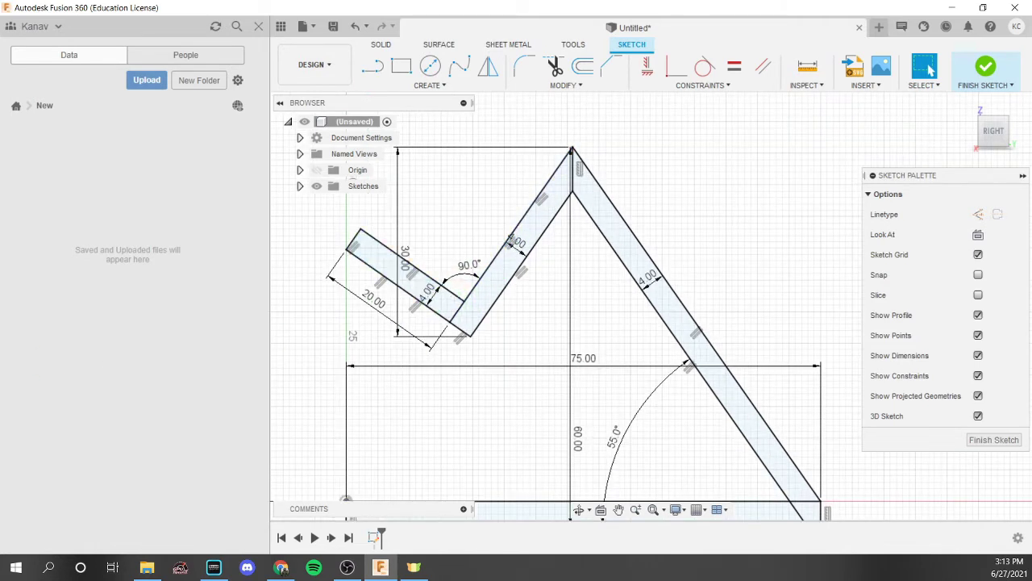
pyautogui.scroll(-1, 477, 367)
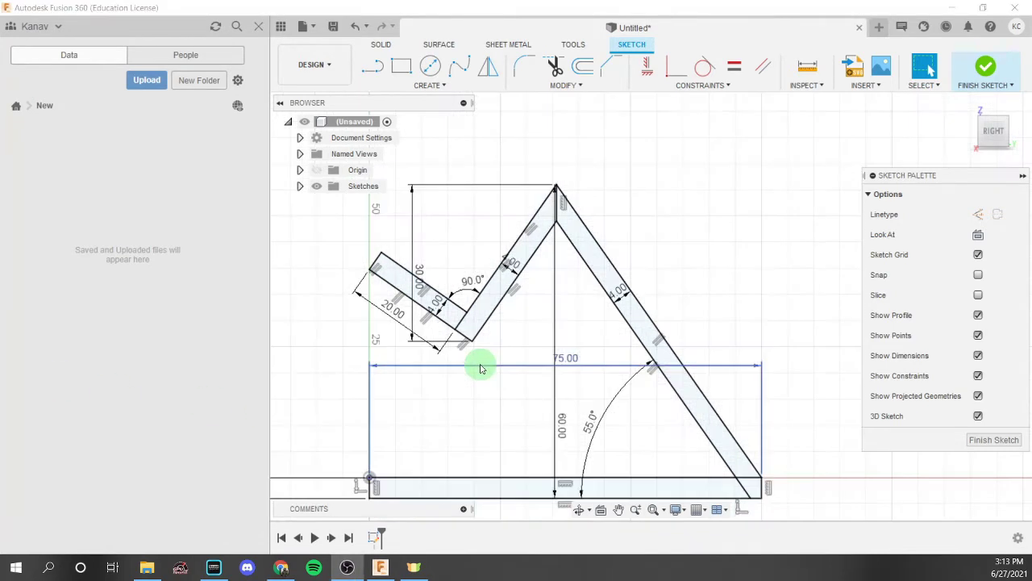
# Select the stand profiles: the small leg, both triangle legs and the base bar
pyautogui.scroll(1, 460, 321)
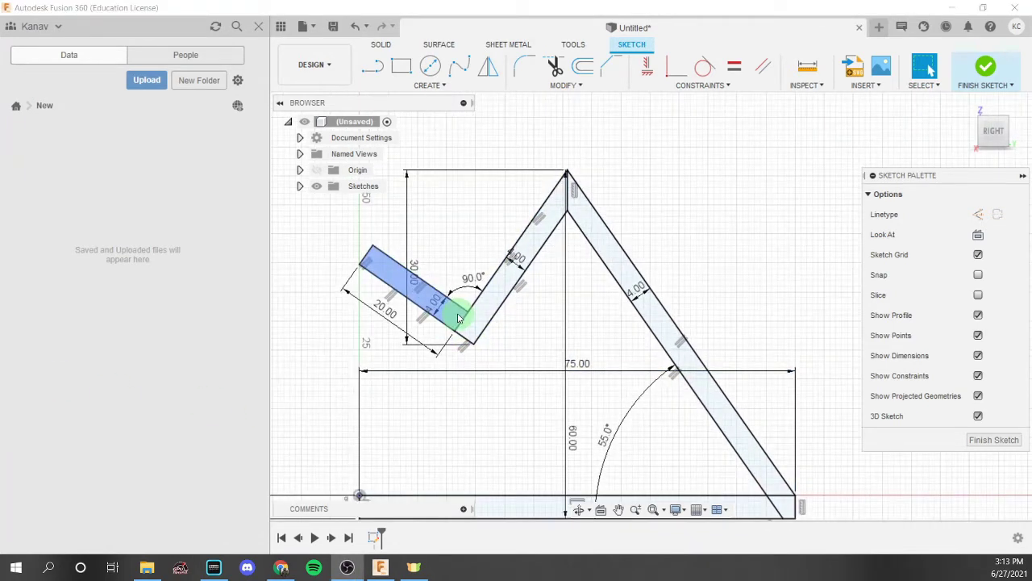
pyautogui.moveTo(457, 318); pyautogui.dragTo(466, 286, button='middle')
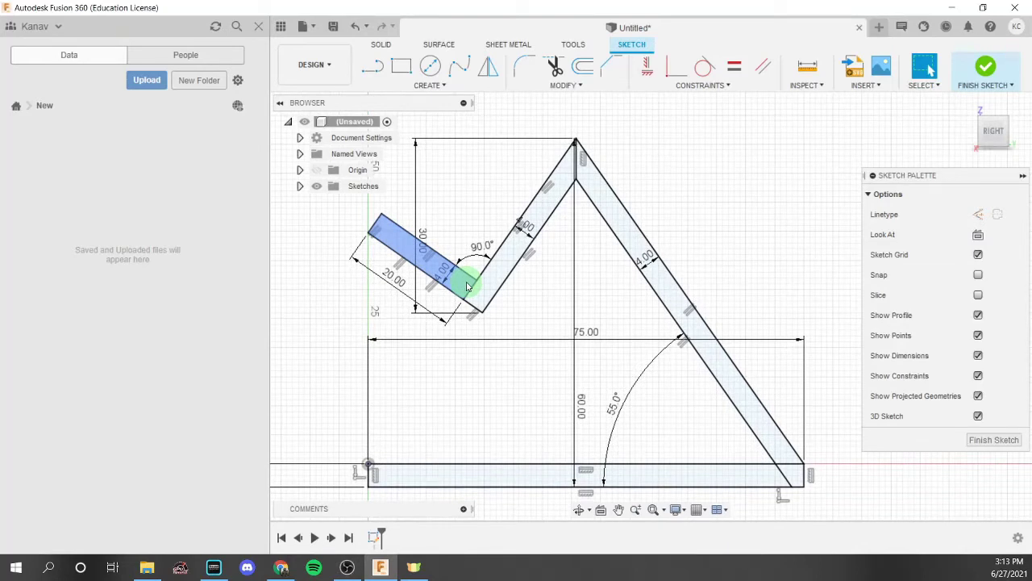
pyautogui.click(466, 286)
pyautogui.keyDown('shift'); pyautogui.click(560, 173); pyautogui.keyUp('shift')
pyautogui.keyDown('shift'); pyautogui.click(601, 186); pyautogui.keyUp('shift')
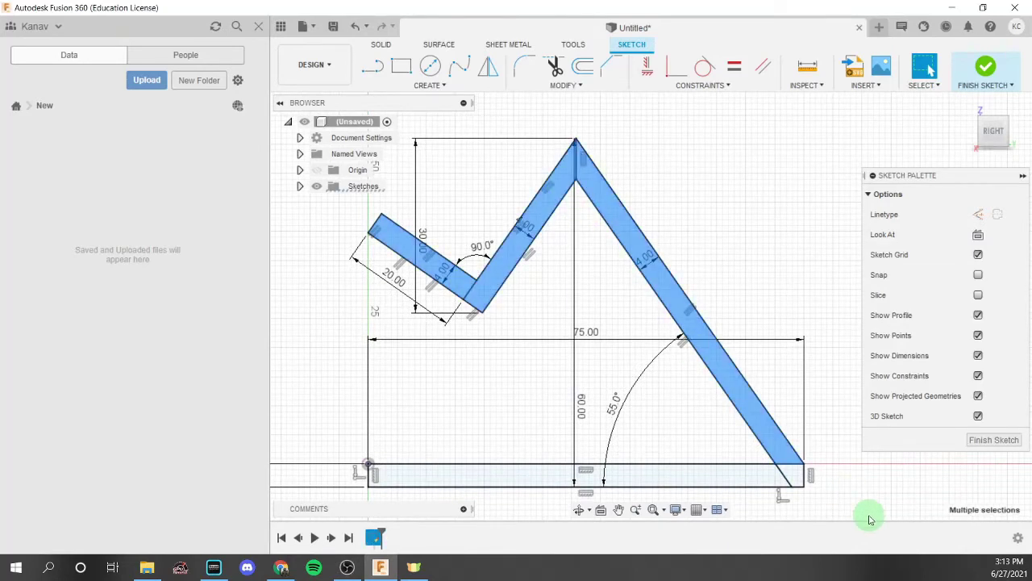
pyautogui.keyDown('shift'); pyautogui.click(782, 474); pyautogui.keyUp('shift')
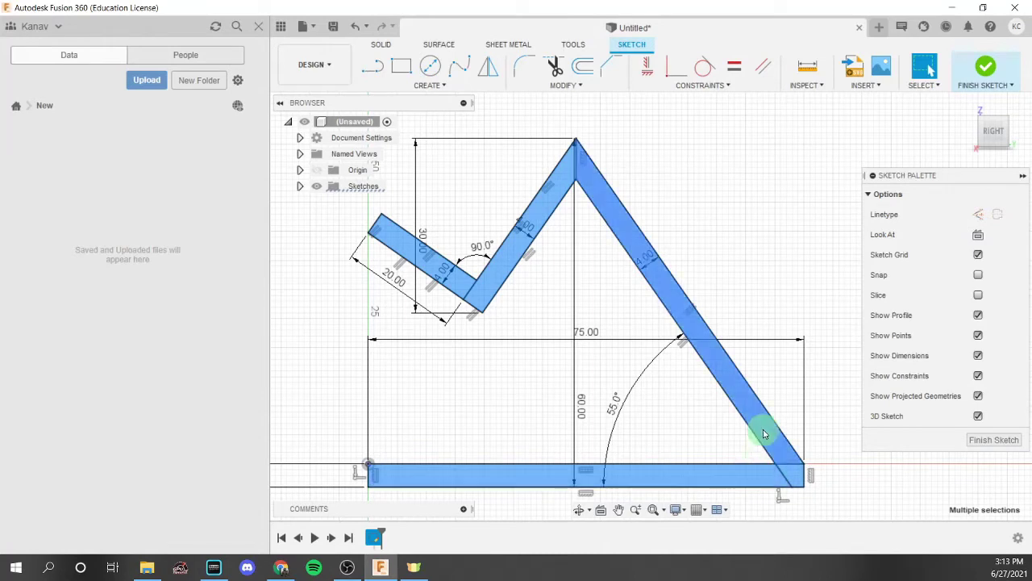
# Extrude the selected profiles 66 mm as a new solid body
pyautogui.rightClick(740, 381)
pyautogui.click(715, 445)
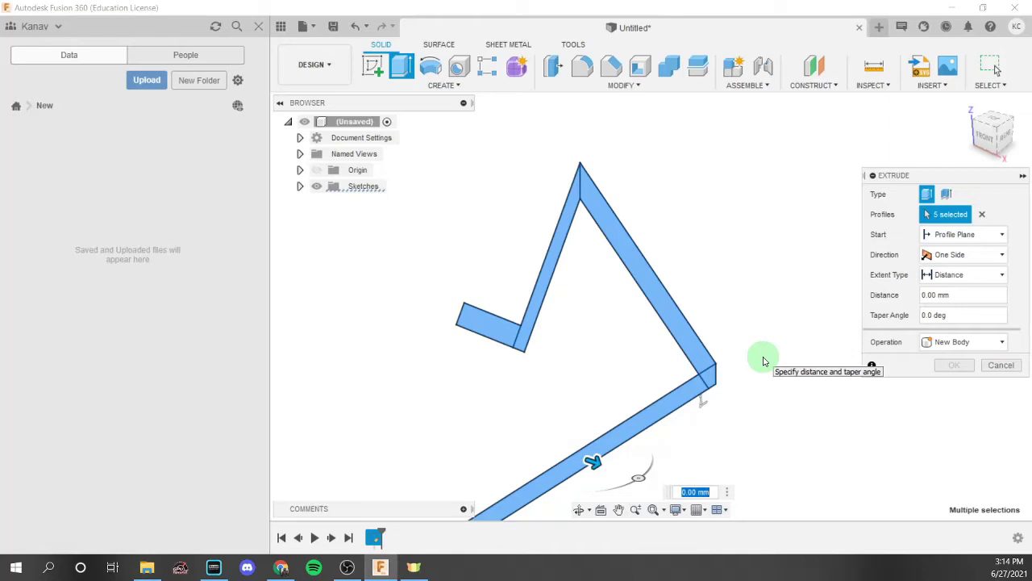
pyautogui.scroll(-3, 765, 361)
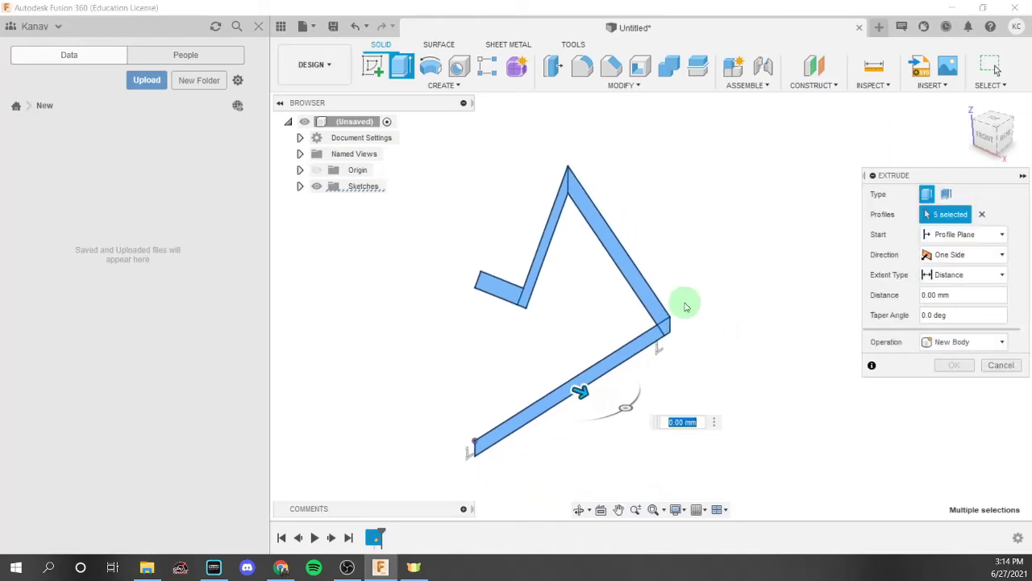
pyautogui.press('Return')
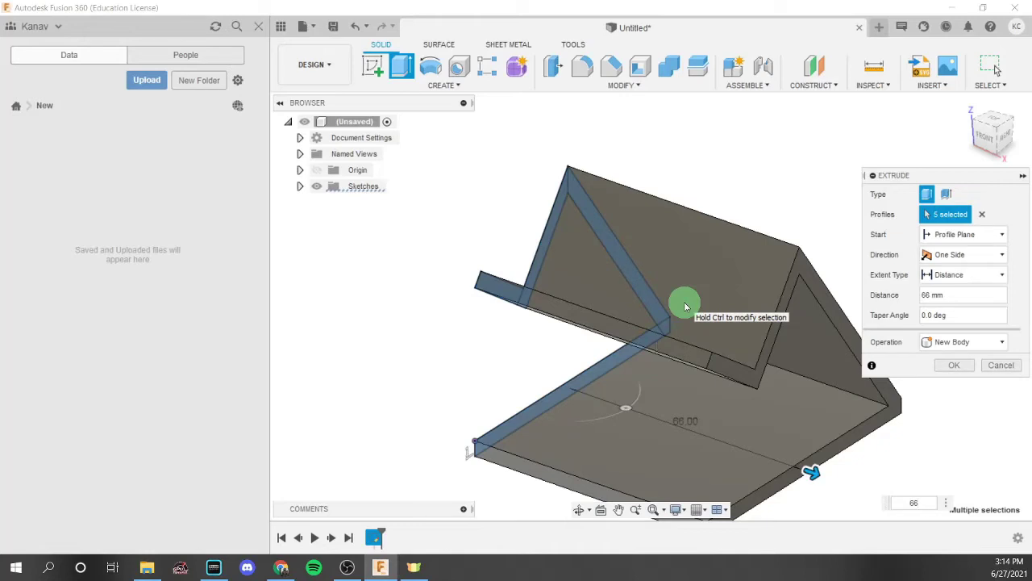
pyautogui.keyDown('shift'); pyautogui.moveTo(696, 311); pyautogui.dragTo(668, 312, button='middle'); pyautogui.keyUp('shift')
pyautogui.scroll(-2, 668, 312)
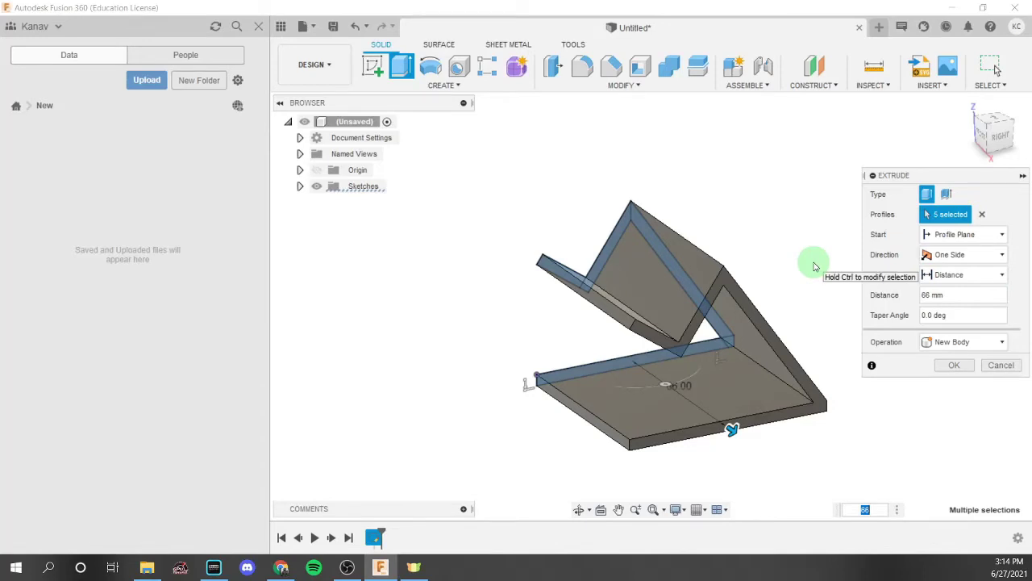
pyautogui.press('Return')
pyautogui.keyDown('shift'); pyautogui.moveTo(618, 291); pyautogui.dragTo(615, 231, button='middle'); pyautogui.keyUp('shift')
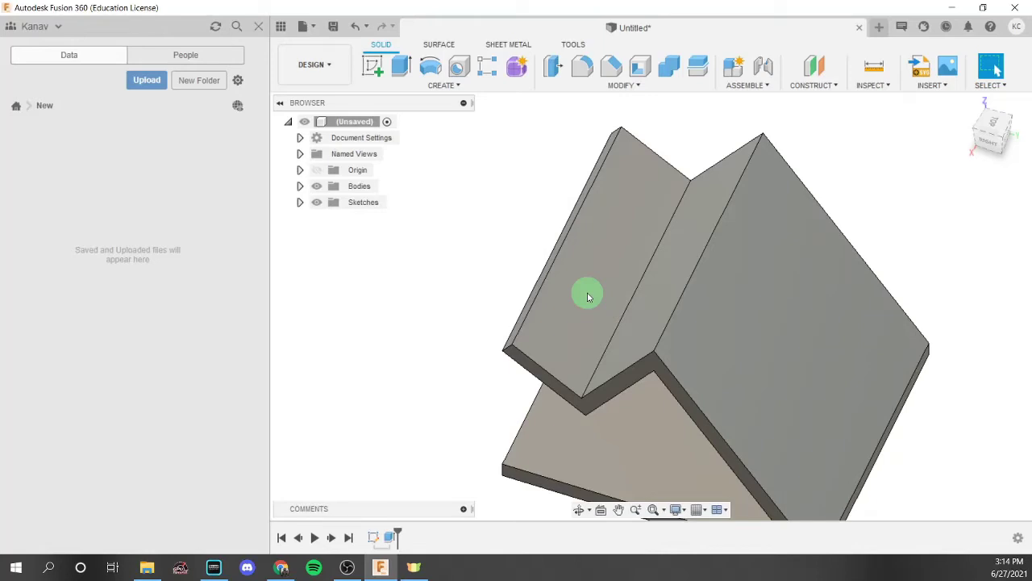
# Start a sketch on the front lip face and draw a rectangle across it
pyautogui.moveTo(587, 296)
pyautogui.keyDown('shift'); pyautogui.mouseDown(button='middle')
pyautogui.moveTo(597, 328)
pyautogui.moveTo(701, 305)
pyautogui.mouseUp(button='middle'); pyautogui.keyUp('shift')
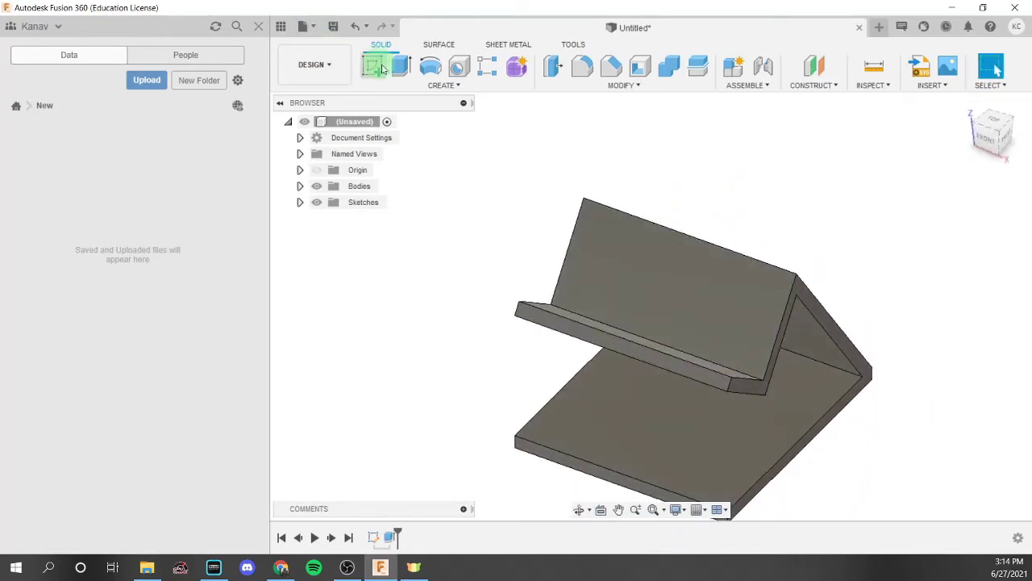
pyautogui.click(373, 66)
pyautogui.click(617, 338)
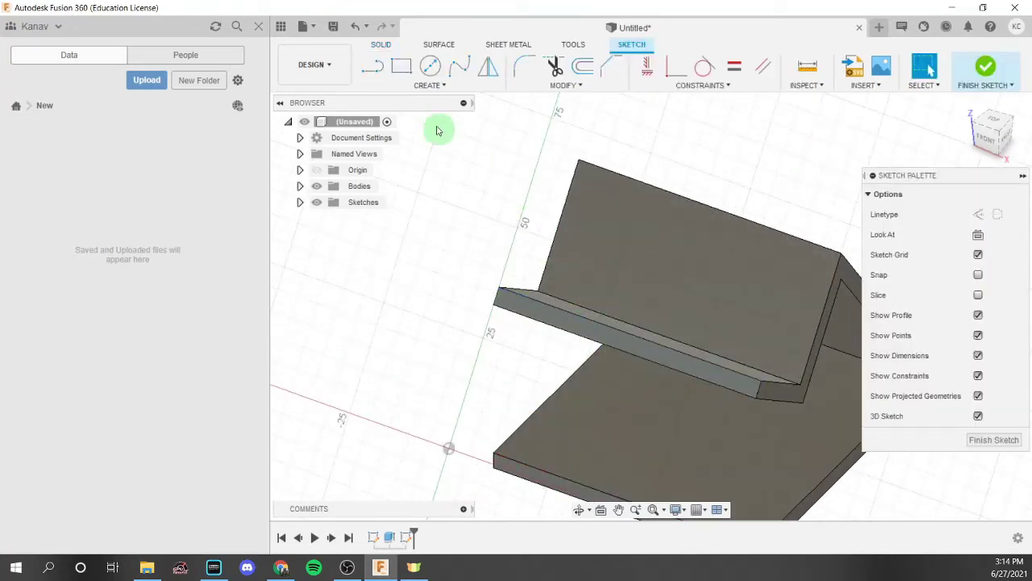
pyautogui.click(401, 66)
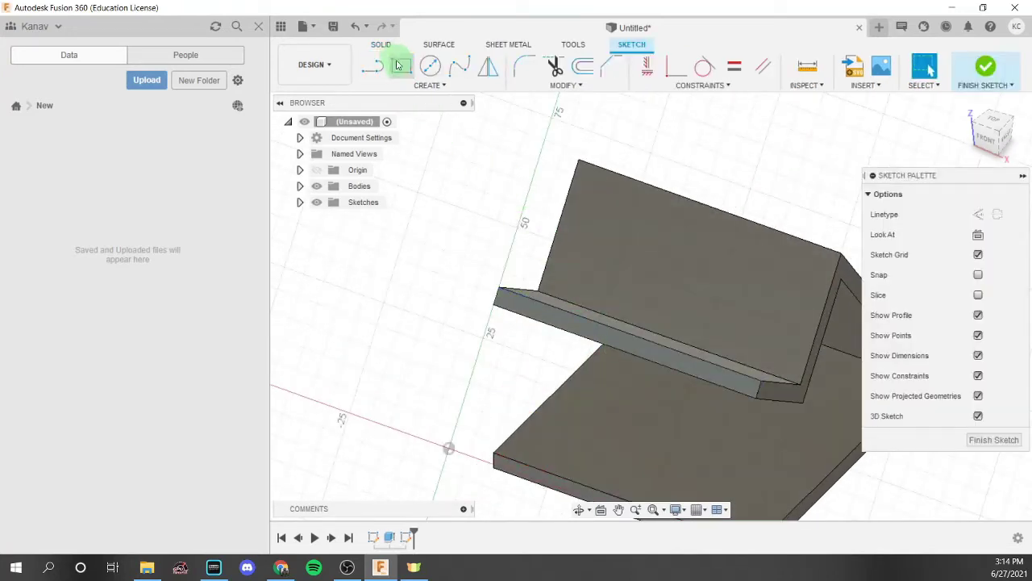
pyautogui.click(559, 315)
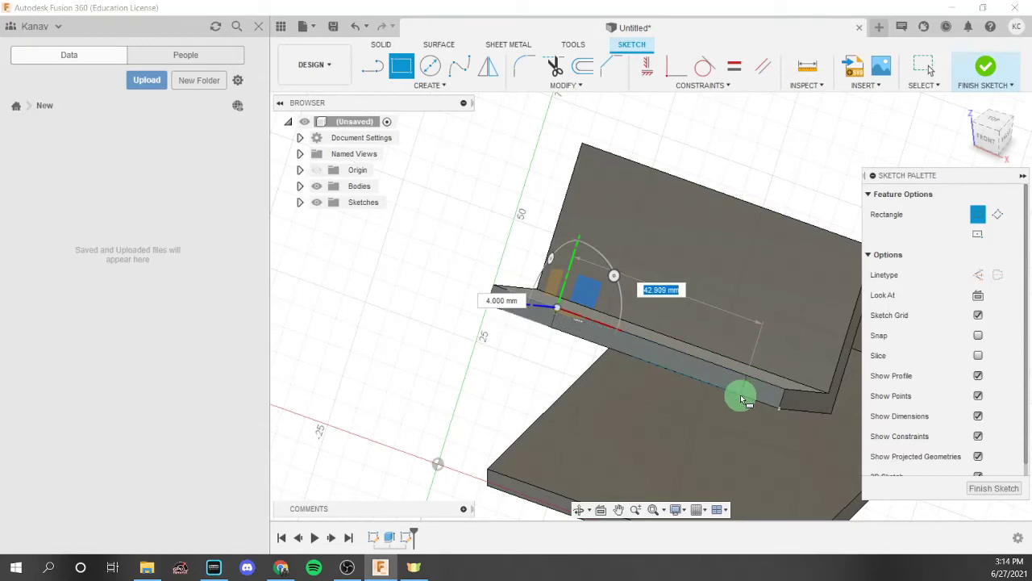
pyautogui.click(740, 396)
pyautogui.press('Escape')
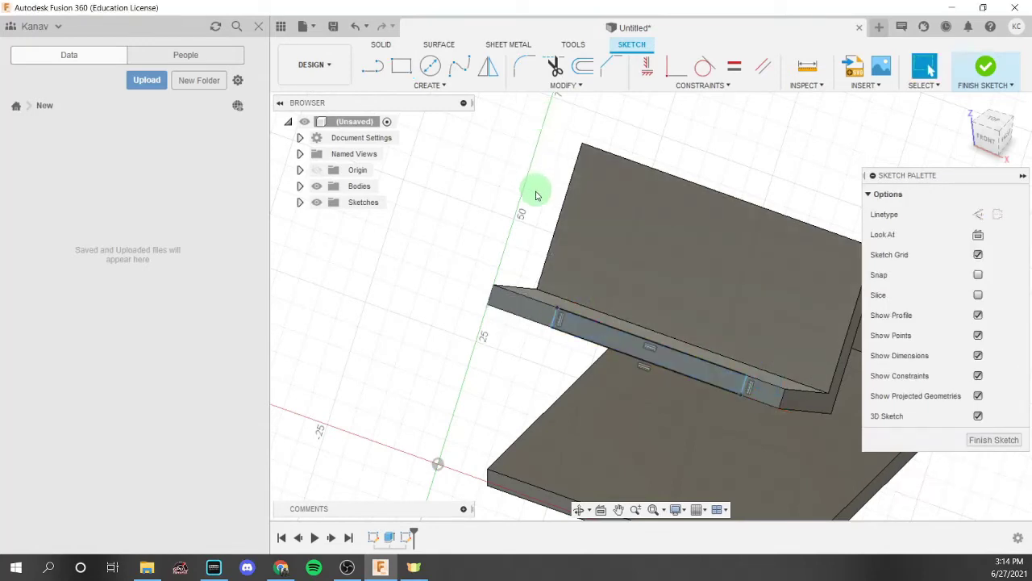
# Dimension the rectangle's first end 15 mm from the lip's end edge
pyautogui.scroll(2, 552, 339)
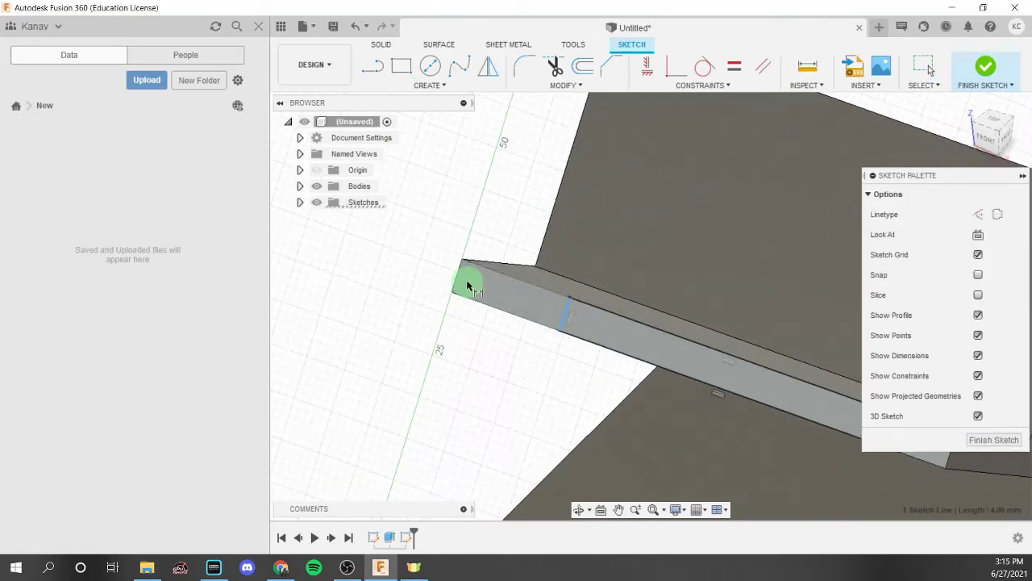
pyautogui.keyDown('shift'); pyautogui.click(455, 277); pyautogui.keyUp('shift')
pyautogui.press('d')
pyautogui.click(553, 317)
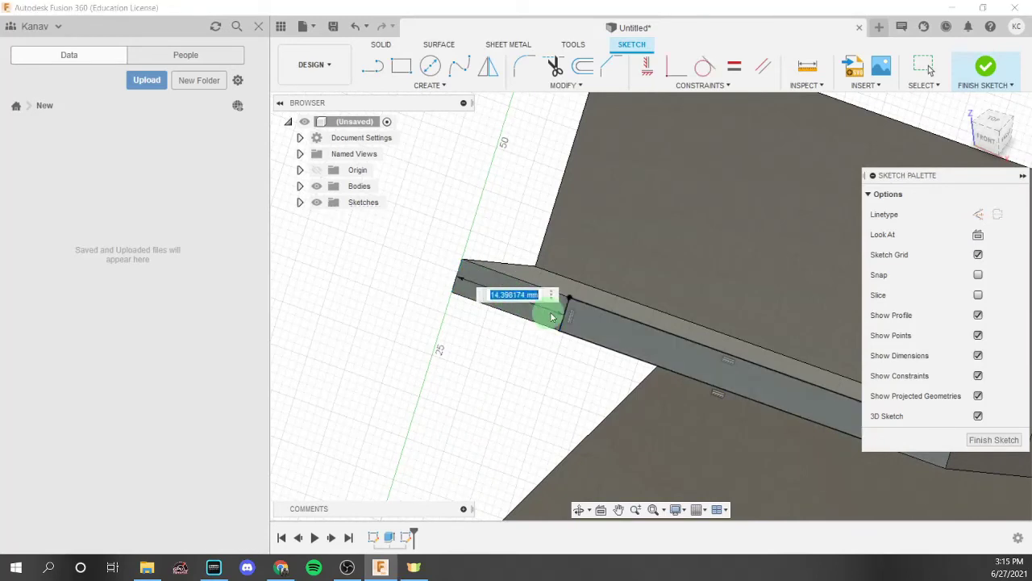
pyautogui.write('15')
pyautogui.press('Return')
pyautogui.scroll(-3, 570, 277)
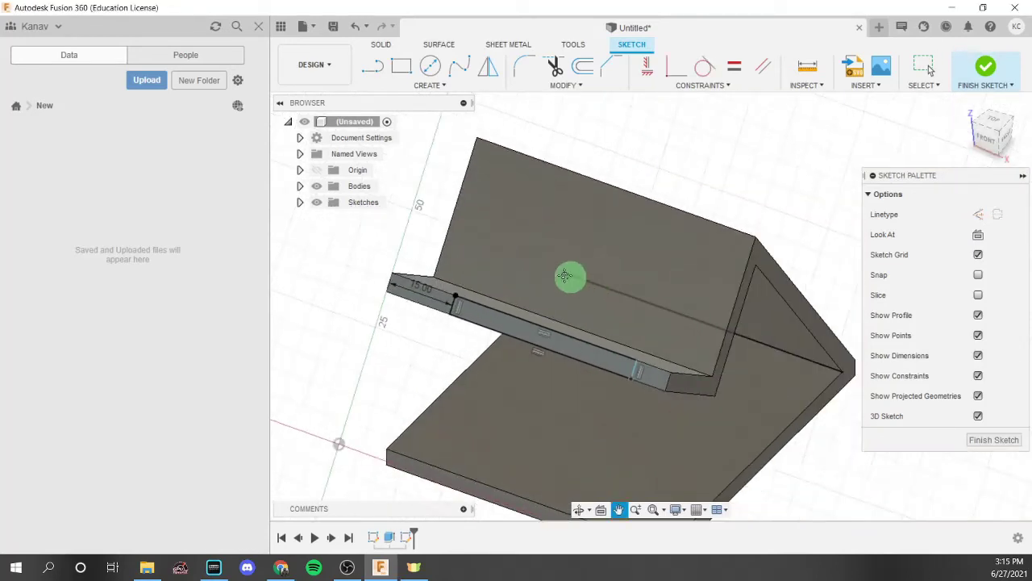
pyautogui.scroll(3, 587, 345)
# Dimension the other end 15 mm from the lip's opposite edge and finish the sketch
pyautogui.click(598, 374)
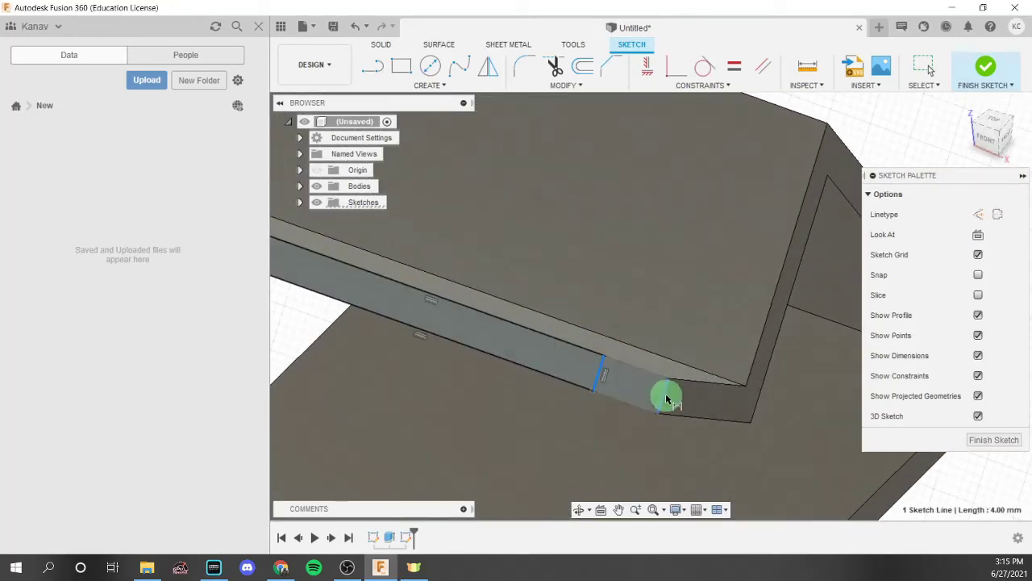
pyautogui.keyDown('shift'); pyautogui.click(663, 398); pyautogui.keyUp('shift')
pyautogui.press('d')
pyautogui.click(669, 393)
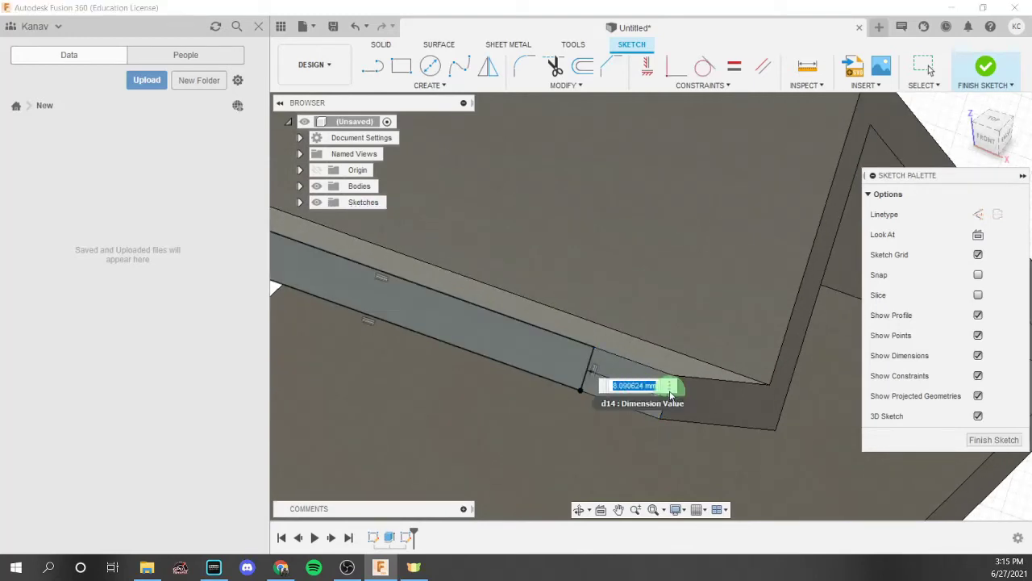
pyautogui.press('Return')
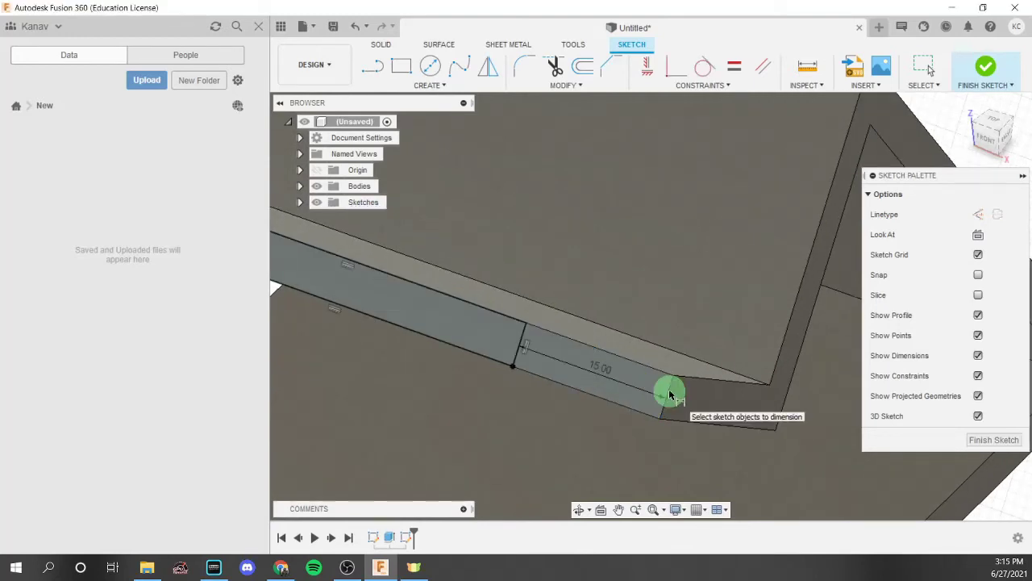
pyautogui.scroll(-3, 661, 391)
pyautogui.moveTo(658, 391)
pyautogui.keyDown('shift'); pyautogui.mouseDown(button='middle')
pyautogui.moveTo(622, 387)
pyautogui.moveTo(634, 394)
pyautogui.moveTo(546, 420)
pyautogui.mouseUp(button='middle'); pyautogui.keyUp('shift')
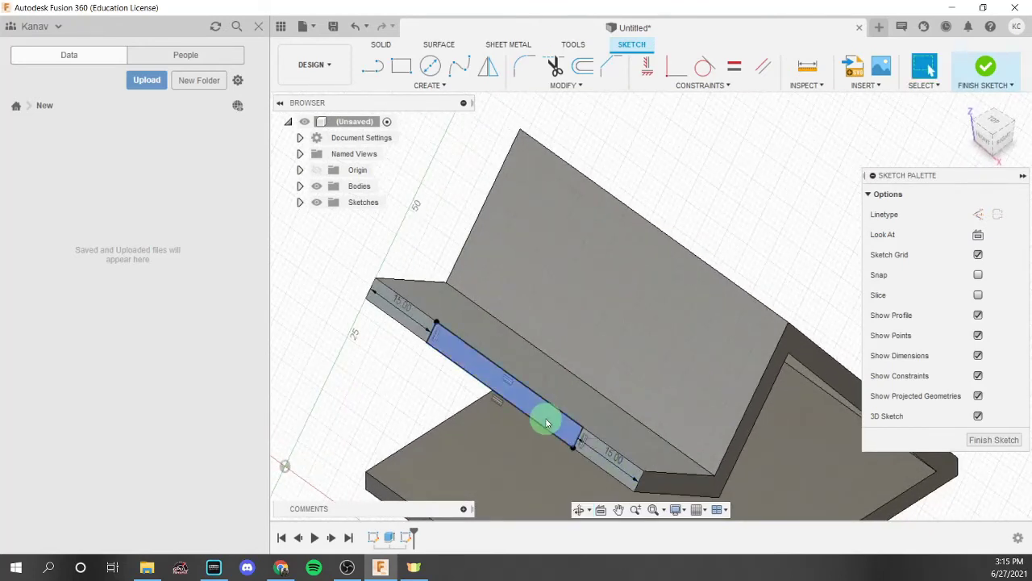
pyautogui.click(988, 65)
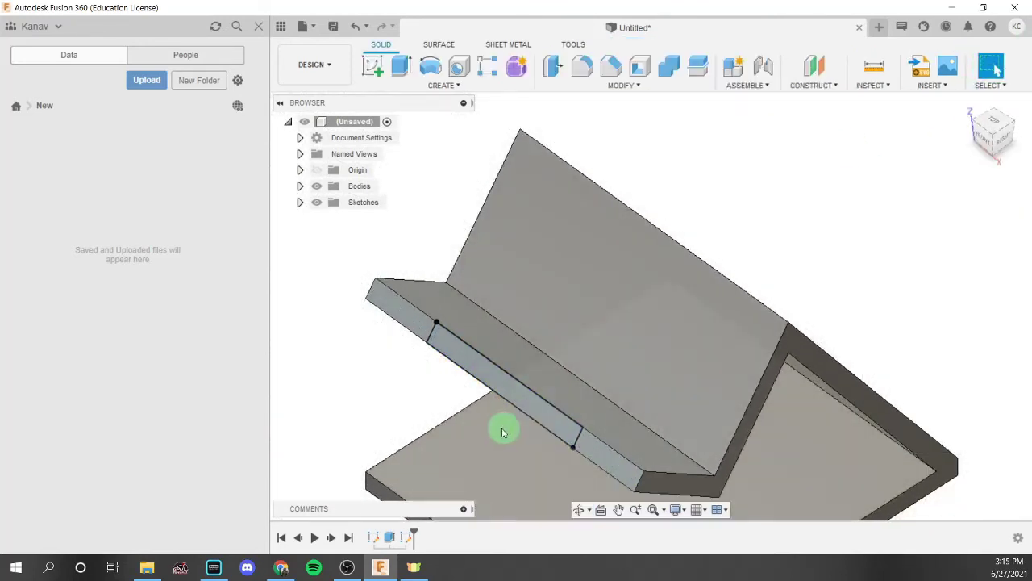
pyautogui.click(534, 411)
# Extrude the lip rectangle as a 20 mm deep cut, leaving two tabs at the ends
pyautogui.rightClick(535, 415)
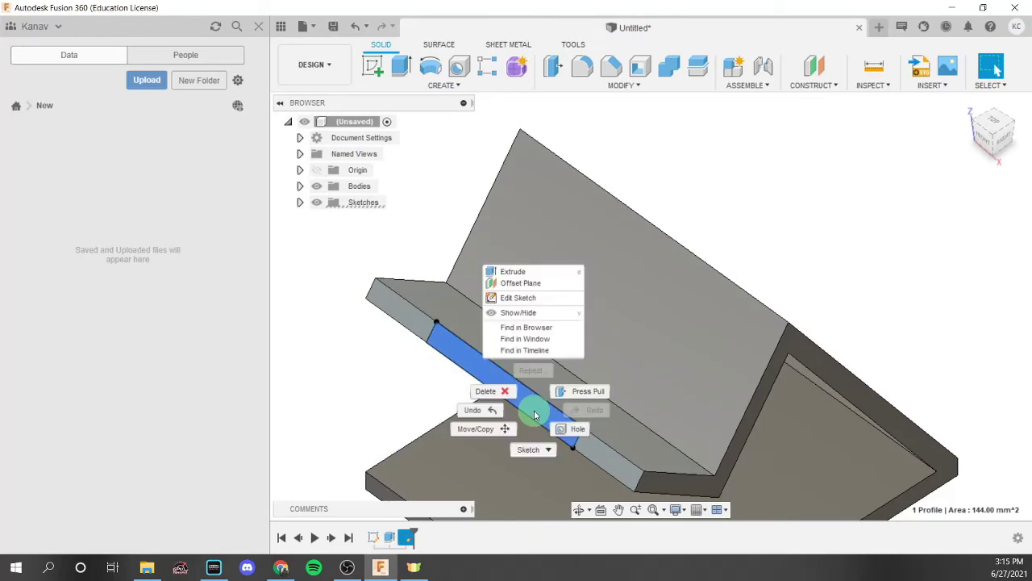
pyautogui.click(525, 272)
pyautogui.keyDown('shift'); pyautogui.moveTo(539, 356); pyautogui.dragTo(498, 368, button='middle'); pyautogui.keyUp('shift')
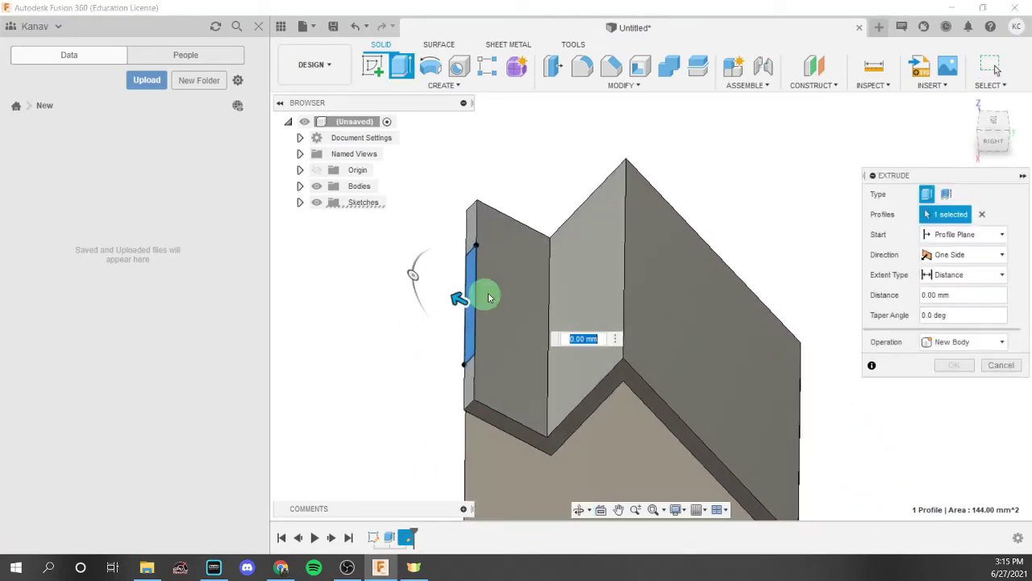
pyautogui.click(574, 301)
pyautogui.keyDown('shift'); pyautogui.moveTo(573, 297); pyautogui.dragTo(590, 317, button='middle'); pyautogui.keyUp('shift')
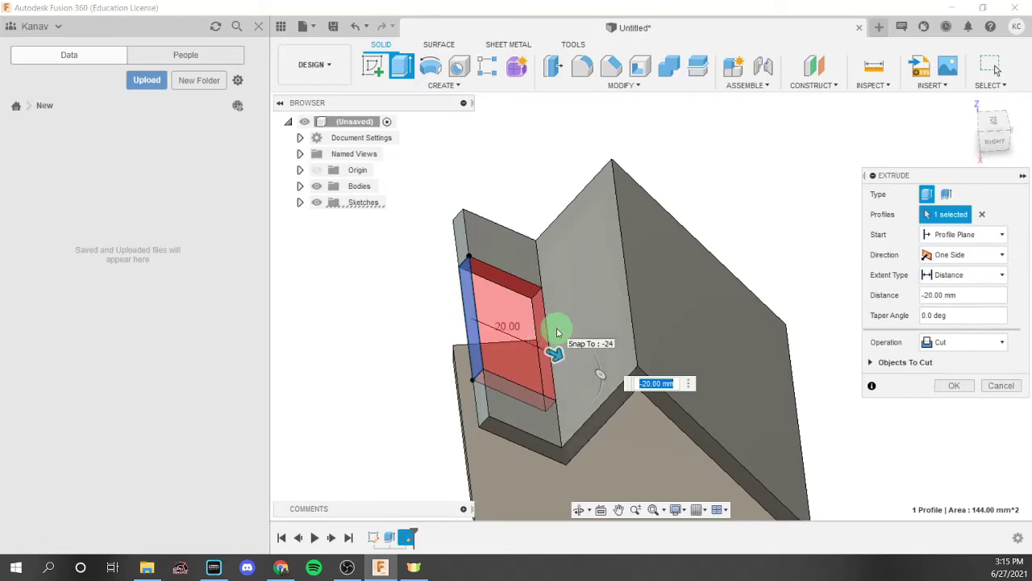
pyautogui.press('Return')
pyautogui.scroll(-4, 557, 332)
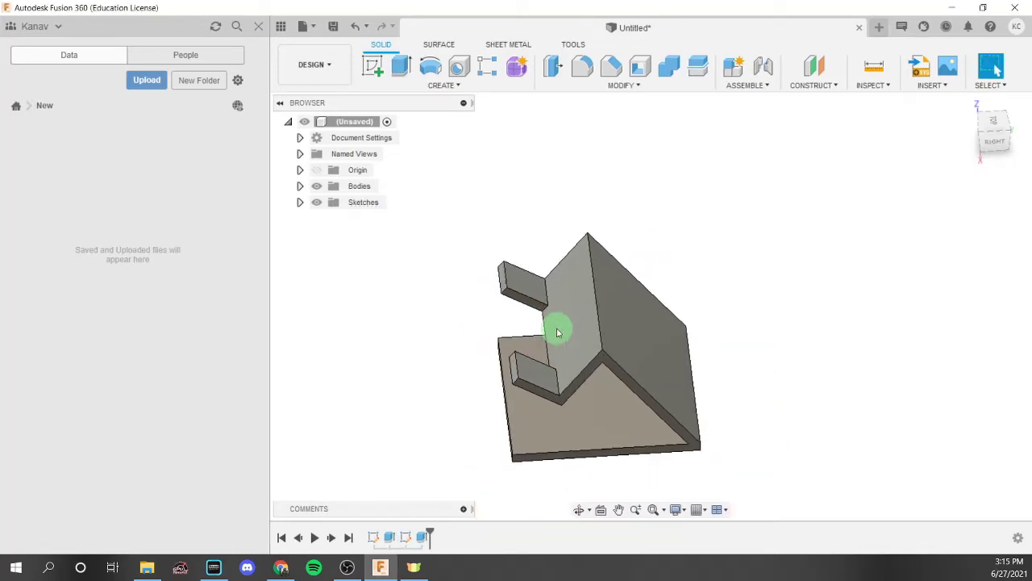
# Create a sketch on the stand's side face and switch to the LEFT ViewCube view
pyautogui.moveTo(576, 315)
pyautogui.keyDown('shift'); pyautogui.mouseDown(button='middle')
pyautogui.moveTo(572, 283)
pyautogui.moveTo(584, 253)
pyautogui.moveTo(608, 254)
pyautogui.moveTo(569, 253)
pyautogui.moveTo(733, 256)
pyautogui.moveTo(691, 258)
pyautogui.mouseUp(button='middle'); pyautogui.keyUp('shift')
pyautogui.click(373, 68)
pyautogui.moveTo(494, 322)
pyautogui.keyDown('shift'); pyautogui.mouseDown(button='middle')
pyautogui.moveTo(543, 346)
pyautogui.moveTo(655, 336)
pyautogui.moveTo(592, 320)
pyautogui.moveTo(527, 322)
pyautogui.moveTo(504, 337)
pyautogui.moveTo(669, 322)
pyautogui.mouseUp(button='middle'); pyautogui.keyUp('shift')
pyautogui.scroll(5, 625, 317)
pyautogui.click(625, 317)
pyautogui.click(994, 141)
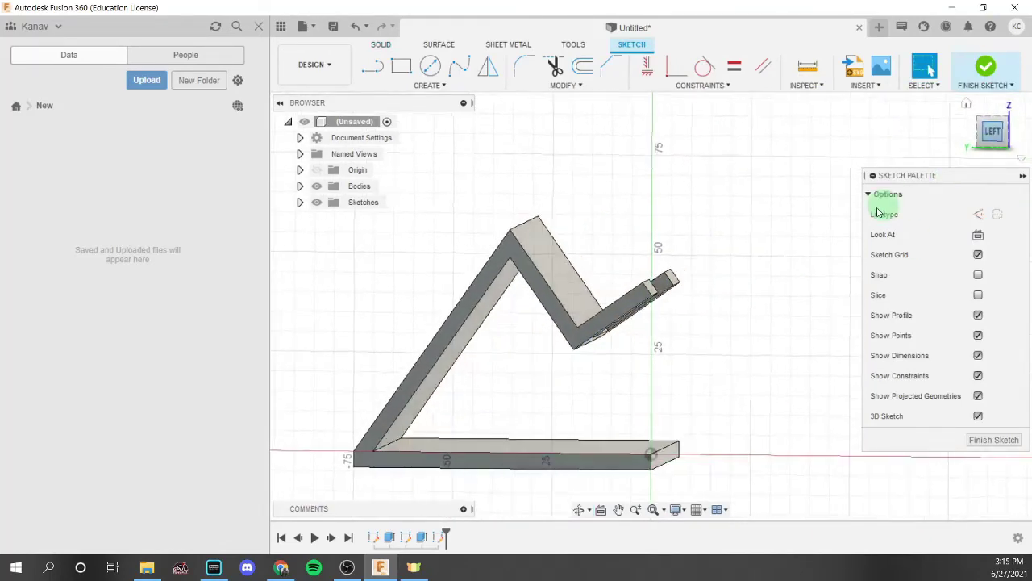
# Draw a closed triangular line profile from the short arm's end corner
pyautogui.scroll(3, 598, 265)
pyautogui.click(364, 75)
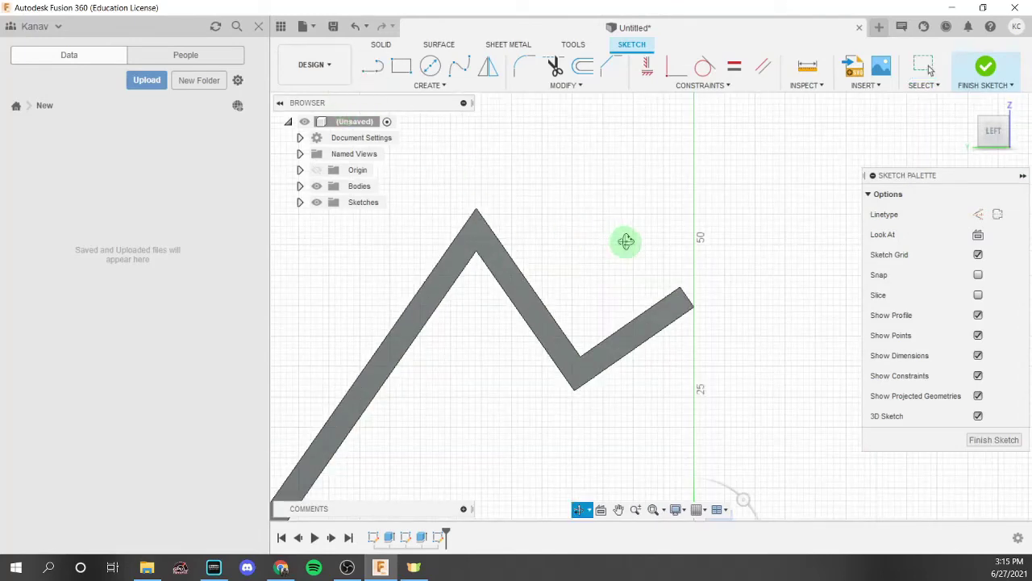
pyautogui.keyDown('shift'); pyautogui.moveTo(622, 240); pyautogui.dragTo(682, 292, button='middle'); pyautogui.keyUp('shift')
pyautogui.click(683, 292)
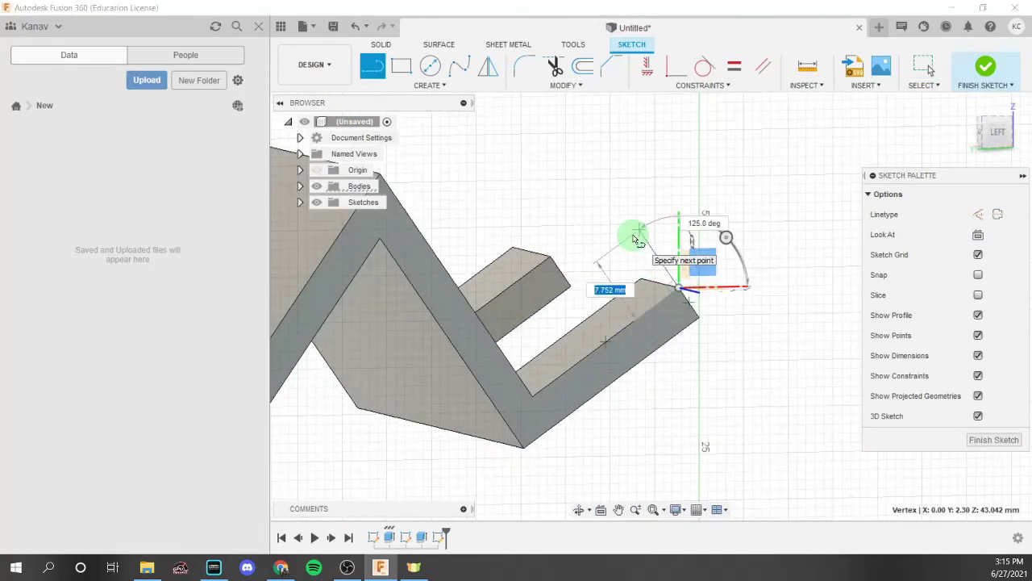
pyautogui.click(622, 236)
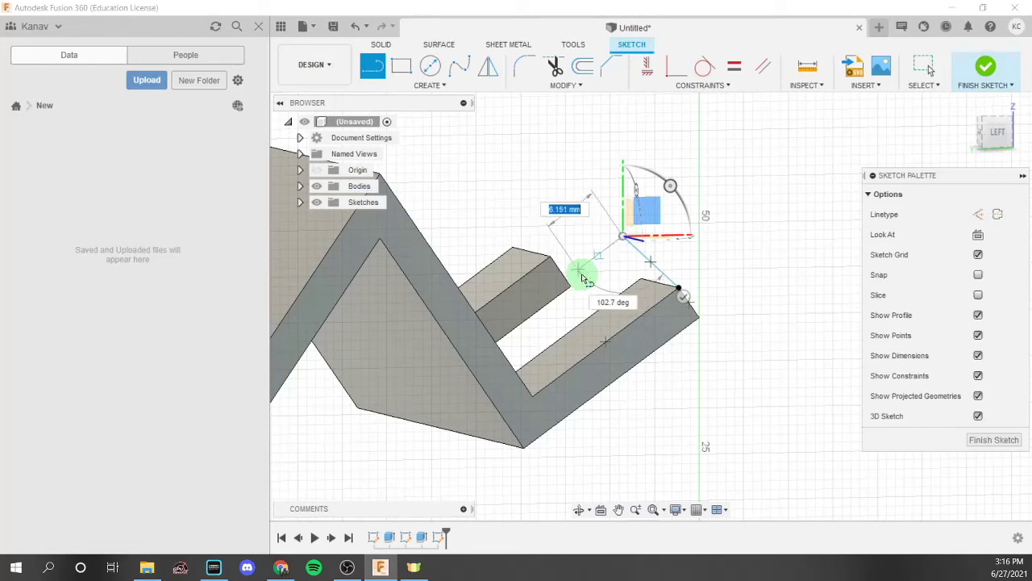
pyautogui.scroll(2, 576, 274)
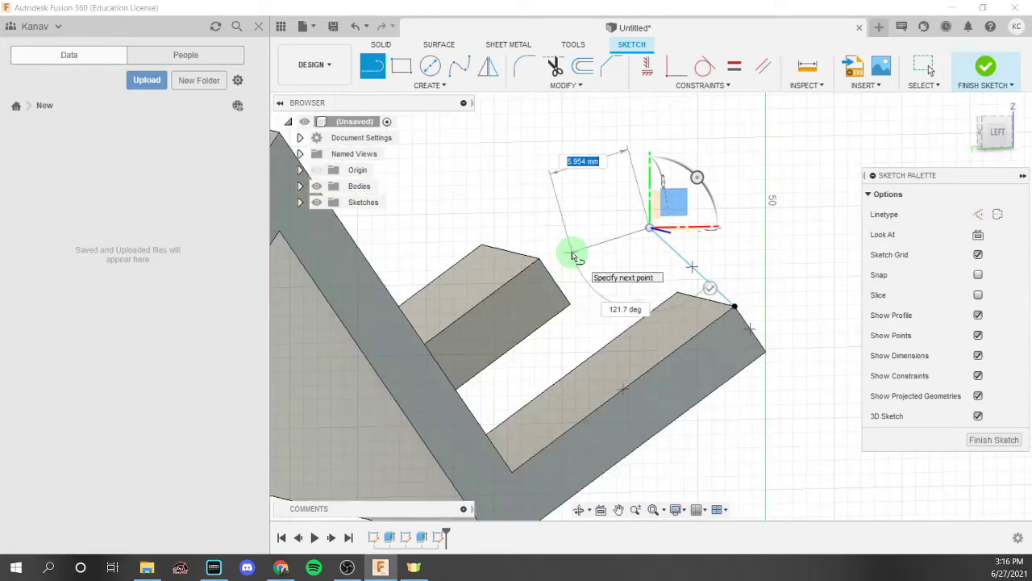
pyautogui.click(684, 348)
pyautogui.press('Escape')
pyautogui.scroll(-3, 682, 343)
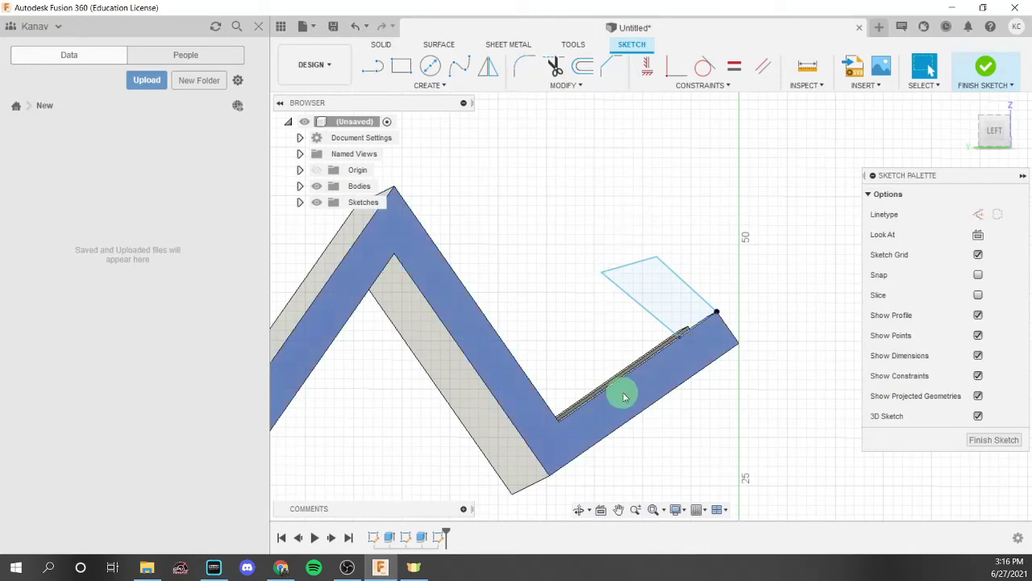
pyautogui.scroll(3, 625, 379)
pyautogui.scroll(-5, 629, 371)
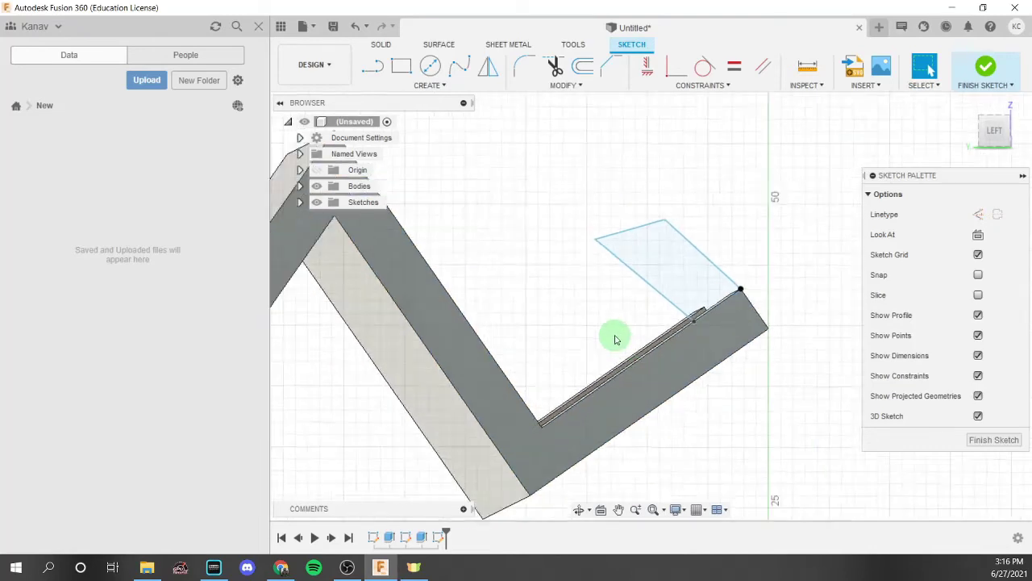
# View the sketch from the LEFT and pick the profile's top edge for a Parallel constraint
pyautogui.click(994, 148)
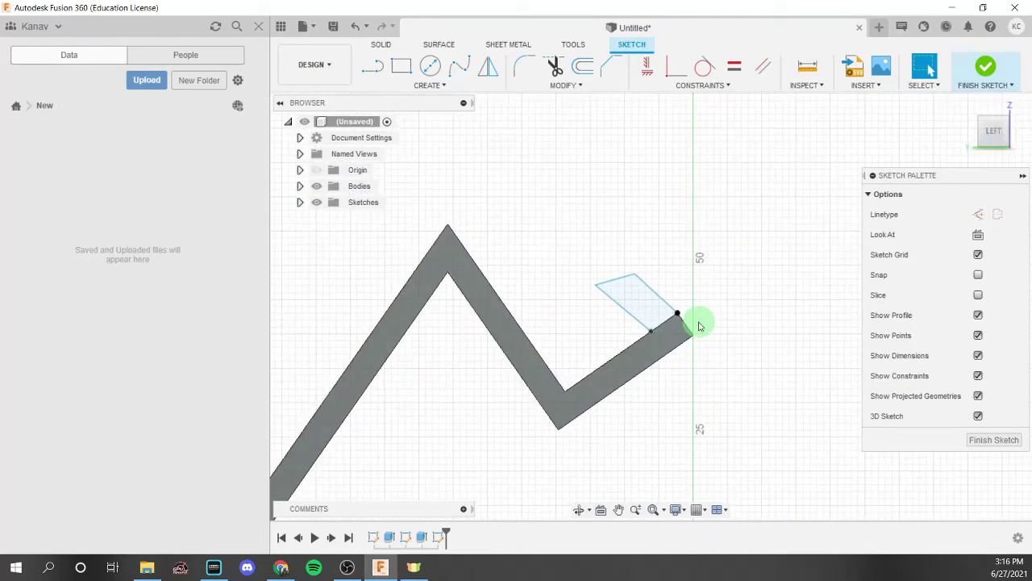
pyautogui.moveTo(696, 325); pyautogui.dragTo(717, 292, button='middle')
pyautogui.scroll(-2, 716, 293)
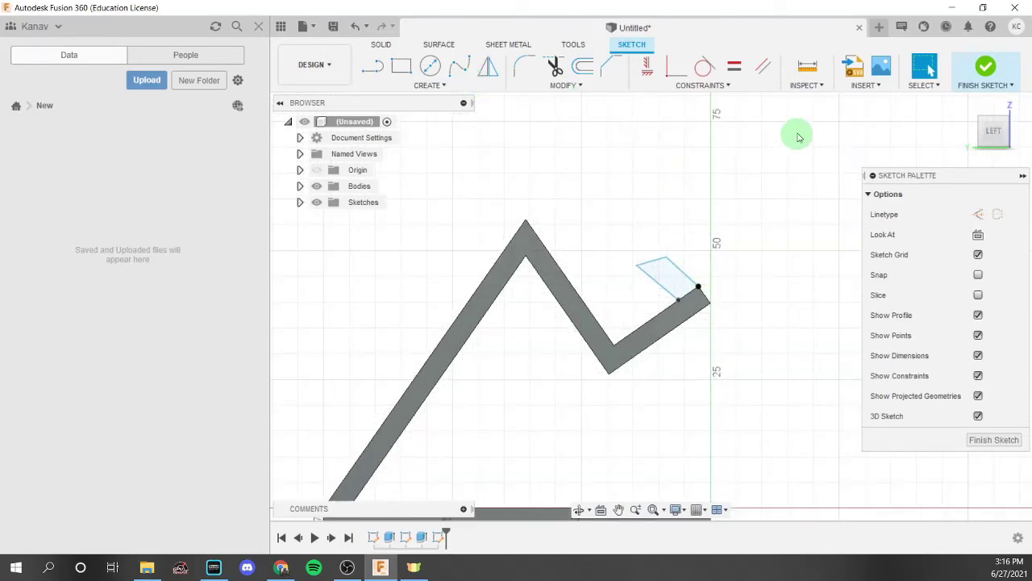
pyautogui.click(763, 65)
pyautogui.scroll(3, 669, 339)
pyautogui.click(652, 202)
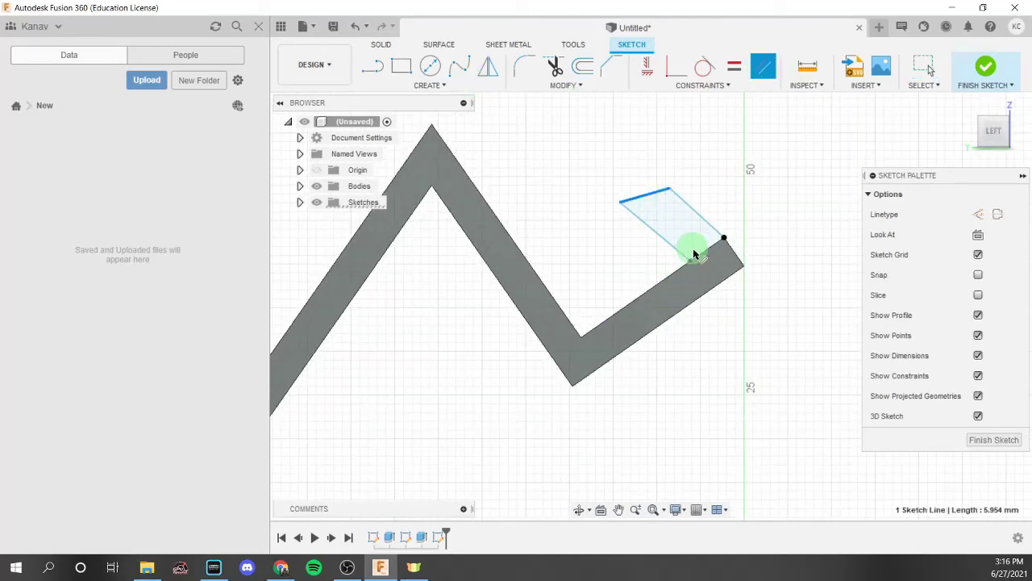
# Make the profile's top and lower edges parallel to the arm and end edges
pyautogui.click(702, 253)
pyautogui.click(710, 231)
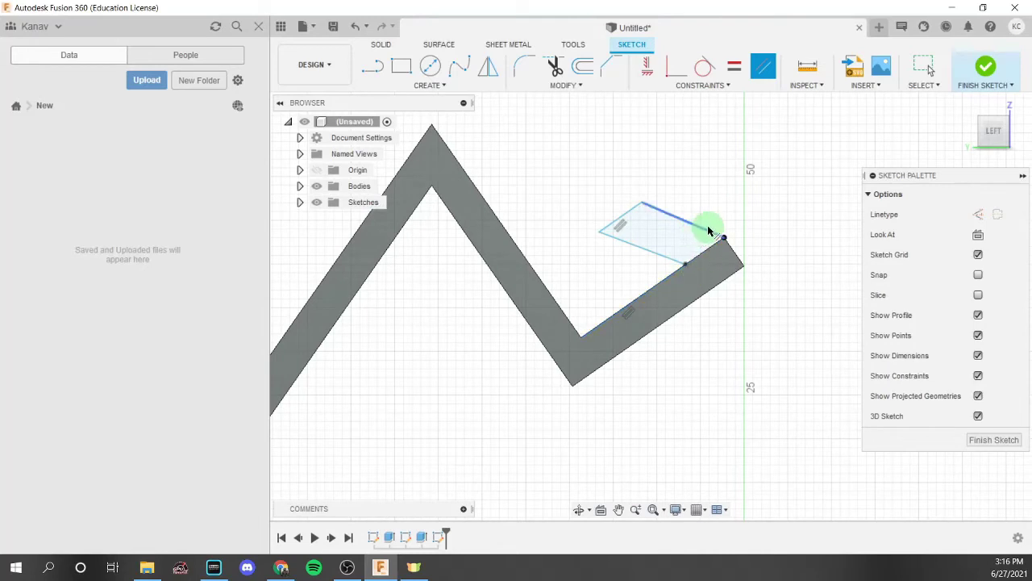
pyautogui.click(739, 260)
pyautogui.click(667, 260)
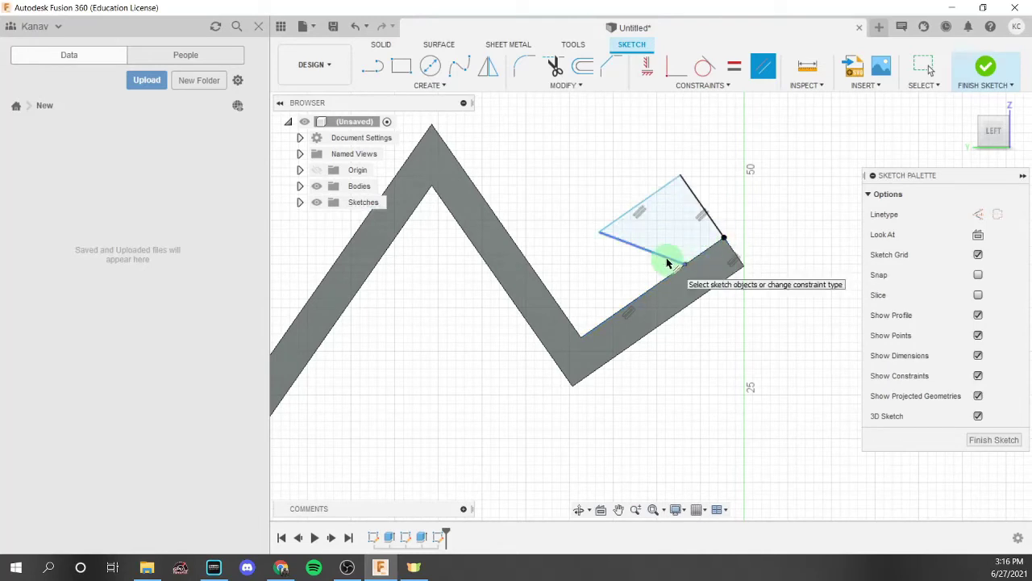
pyautogui.click(676, 256)
pyautogui.click(676, 257)
pyautogui.click(716, 219)
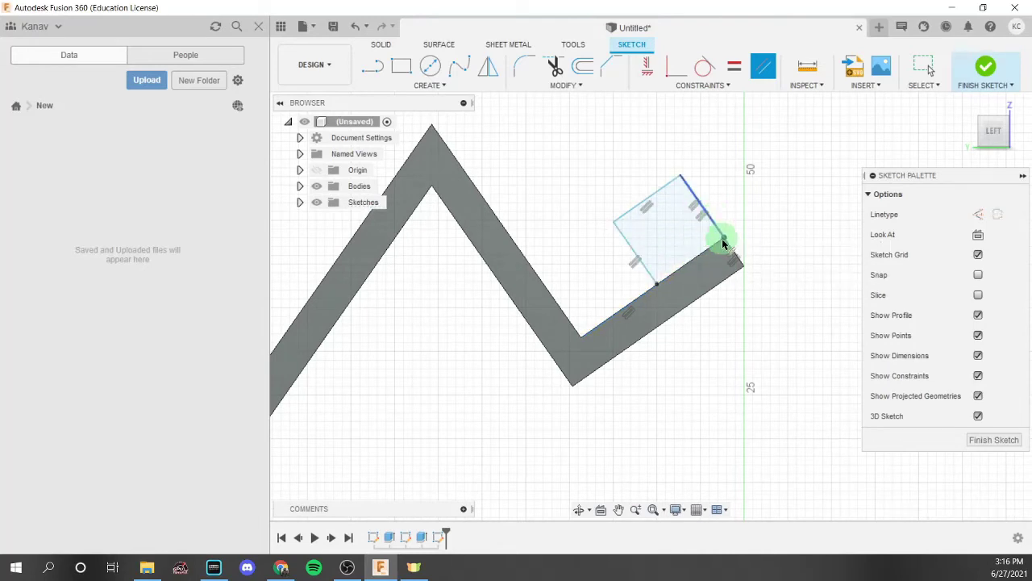
pyautogui.press('Escape')
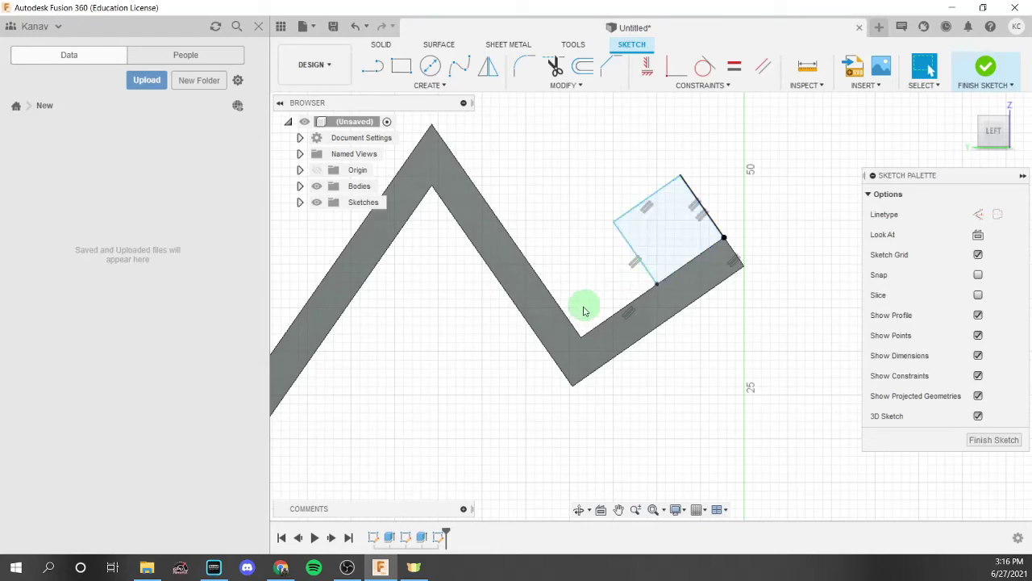
# Dimension the profile's width between opposite edges to 4 mm
pyautogui.click(634, 256)
pyautogui.keyDown('shift'); pyautogui.click(717, 222); pyautogui.keyUp('shift')
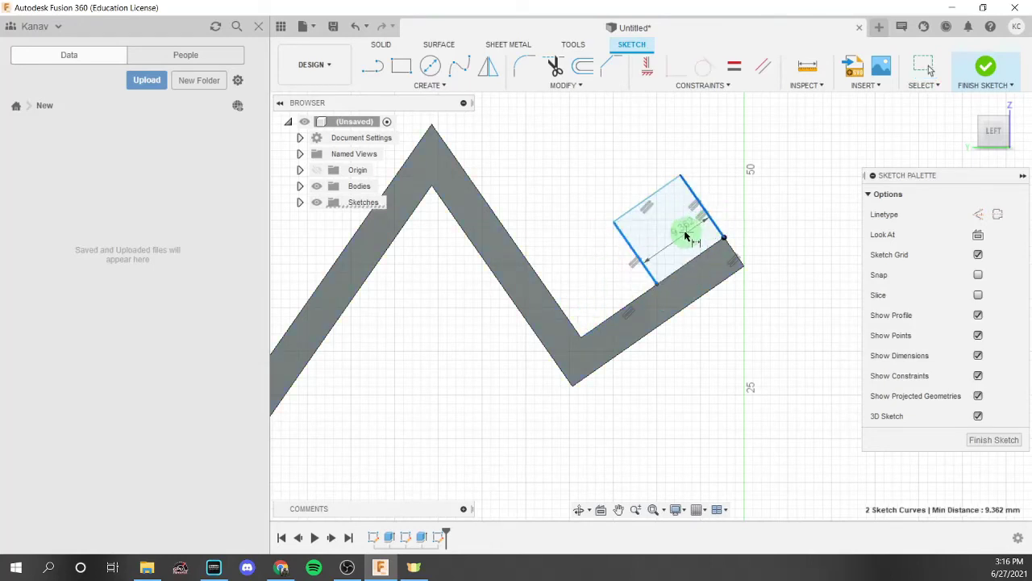
pyautogui.press('d')
pyautogui.click(699, 234)
pyautogui.write('4')
pyautogui.press('Return')
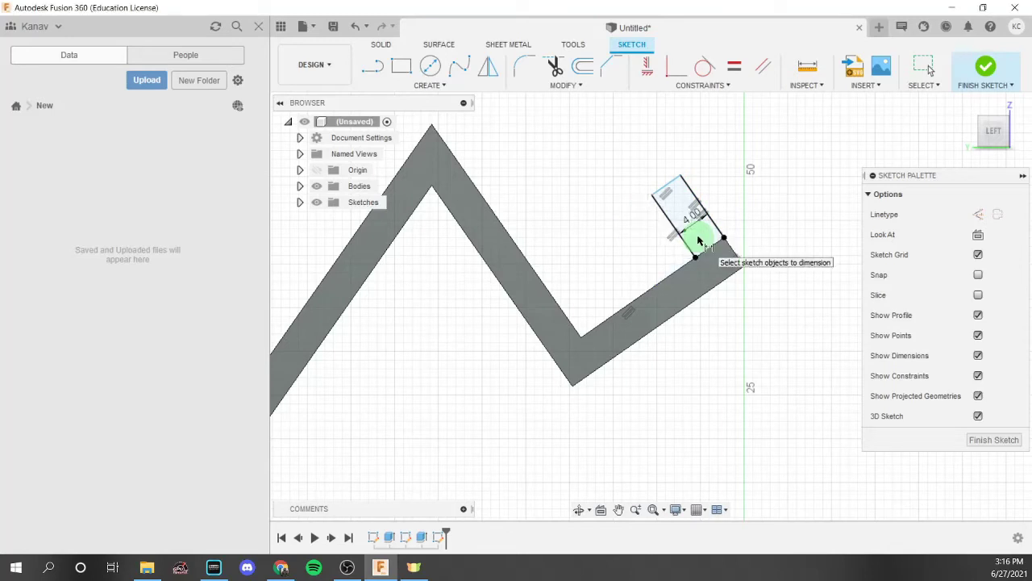
# Dimension the rectangle's length to 6 mm
pyautogui.scroll(1, 690, 208)
pyautogui.click(668, 190)
pyautogui.scroll(2, 706, 240)
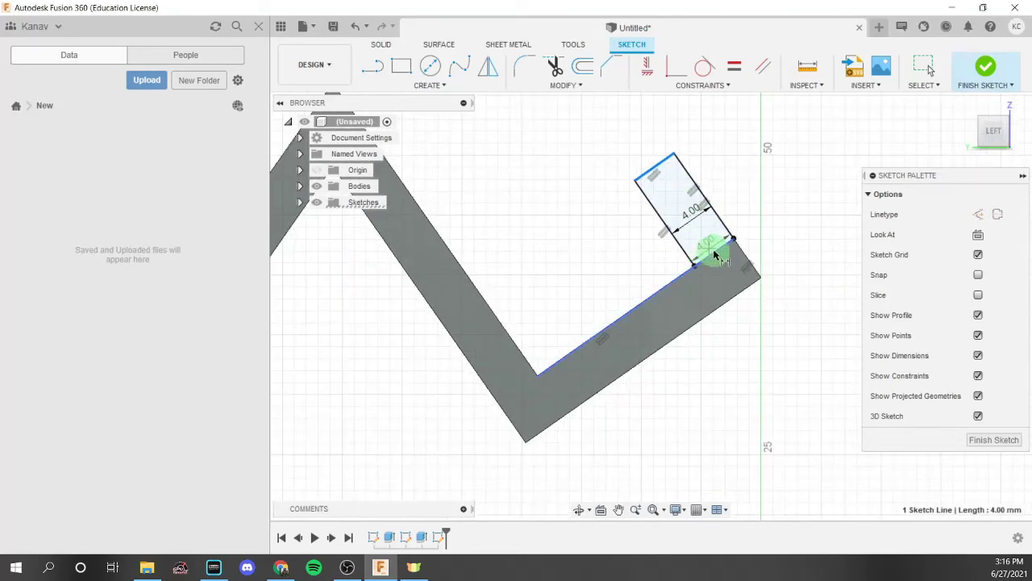
pyautogui.click(714, 245)
pyautogui.click(703, 234)
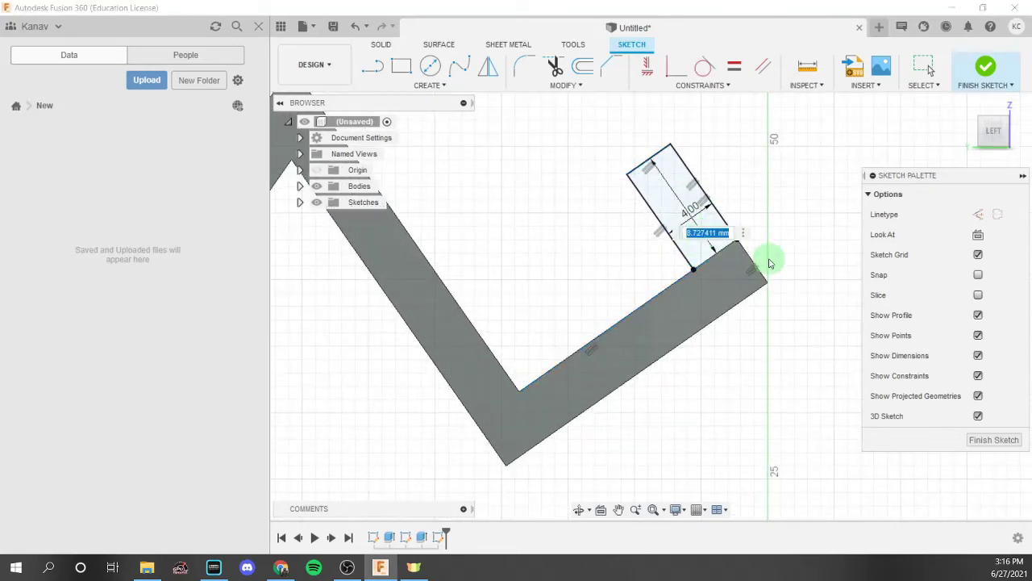
pyautogui.write('6')
pyautogui.press('Return')
pyautogui.scroll(-3, 770, 262)
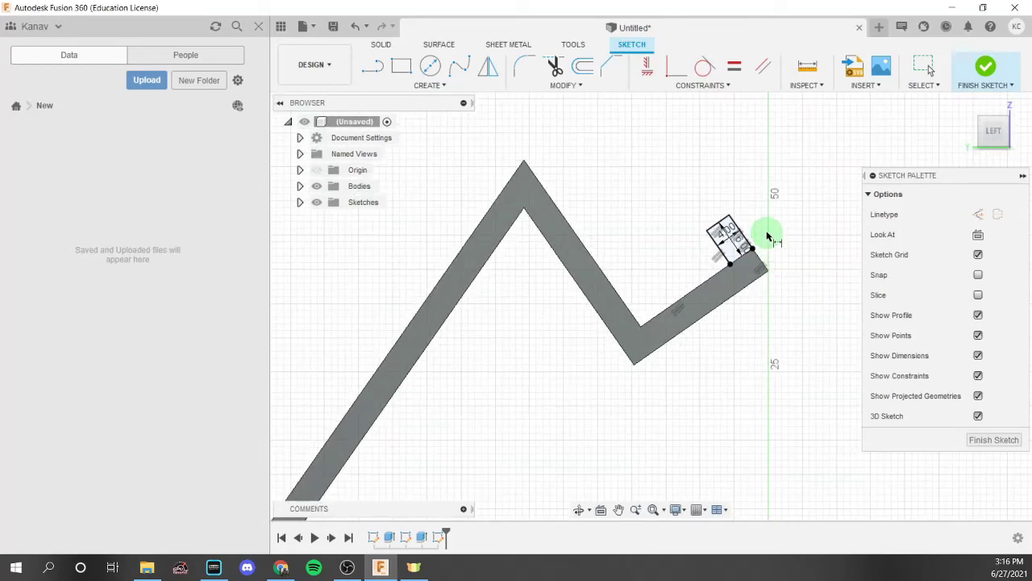
pyautogui.moveTo(766, 230)
pyautogui.keyDown('shift'); pyautogui.mouseDown(button='middle')
pyautogui.moveTo(586, 246)
pyautogui.moveTo(468, 219)
pyautogui.moveTo(515, 226)
pyautogui.moveTo(606, 202)
pyautogui.mouseUp(button='middle'); pyautogui.keyUp('shift')
# Finish the sketch and extrude the small rectangle -15 mm, joining it to the body
pyautogui.click(978, 76)
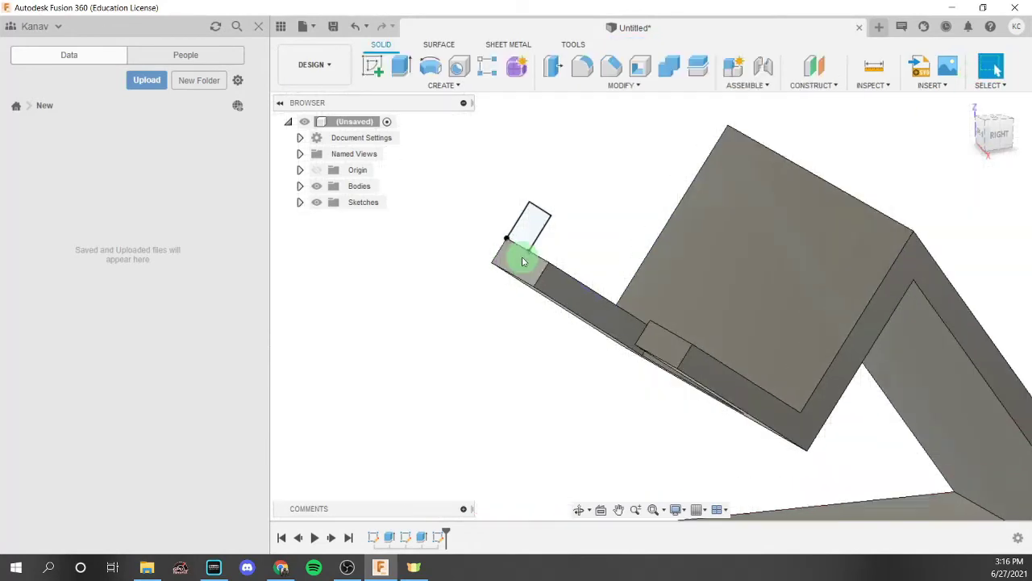
pyautogui.click(537, 226)
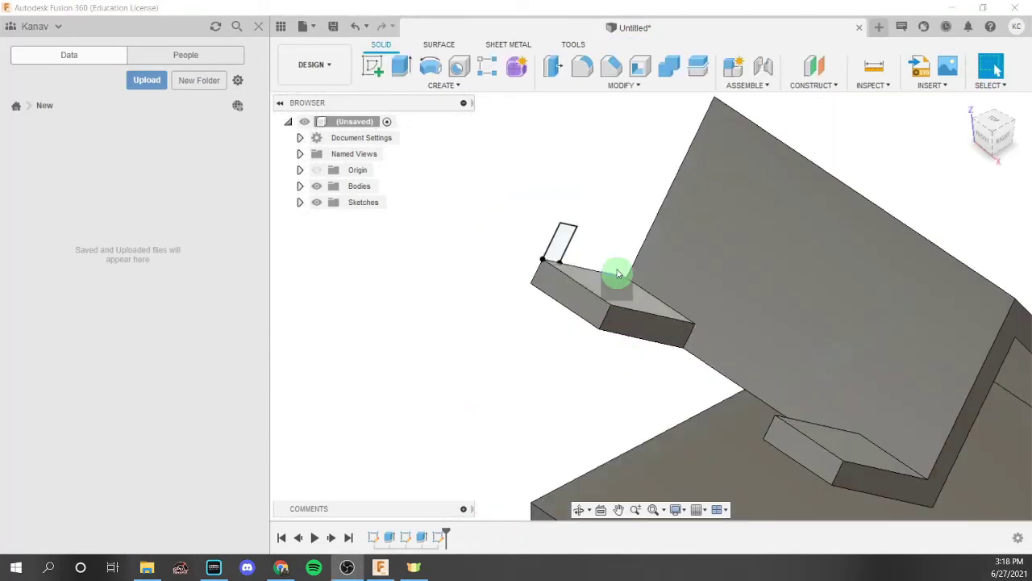
pyautogui.scroll(3, 576, 254)
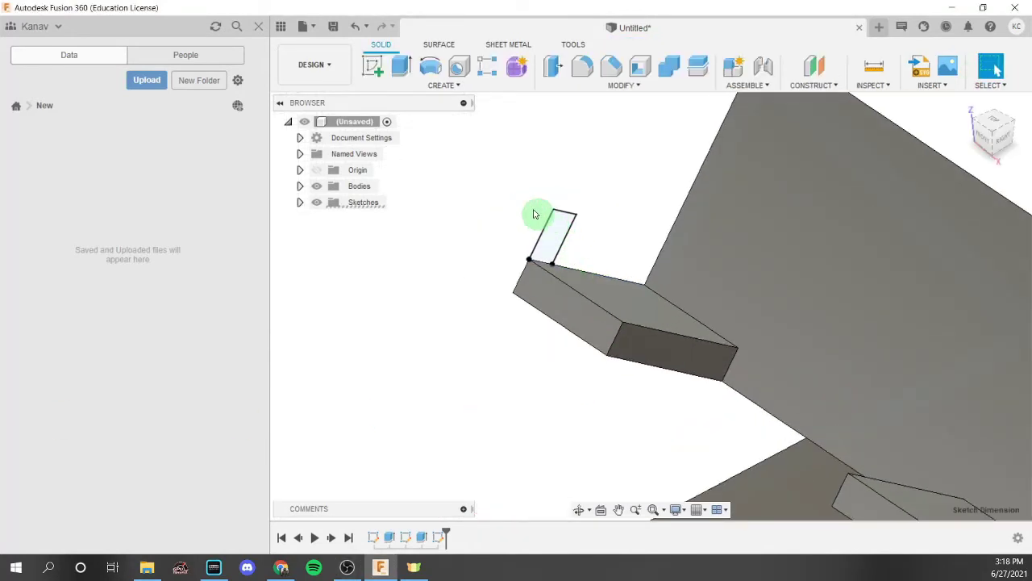
pyautogui.click(401, 66)
pyautogui.click(565, 233)
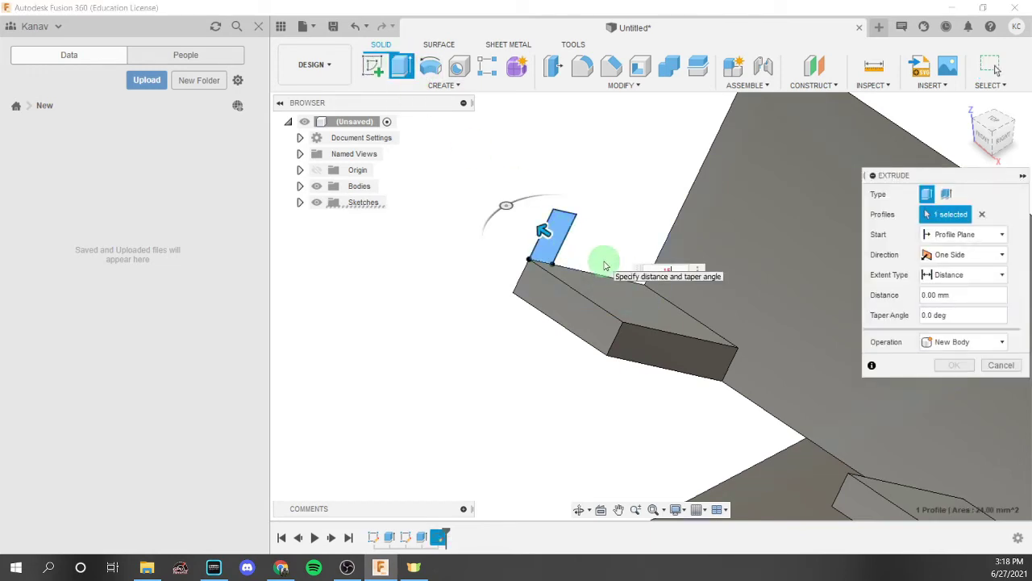
pyautogui.write('-15')
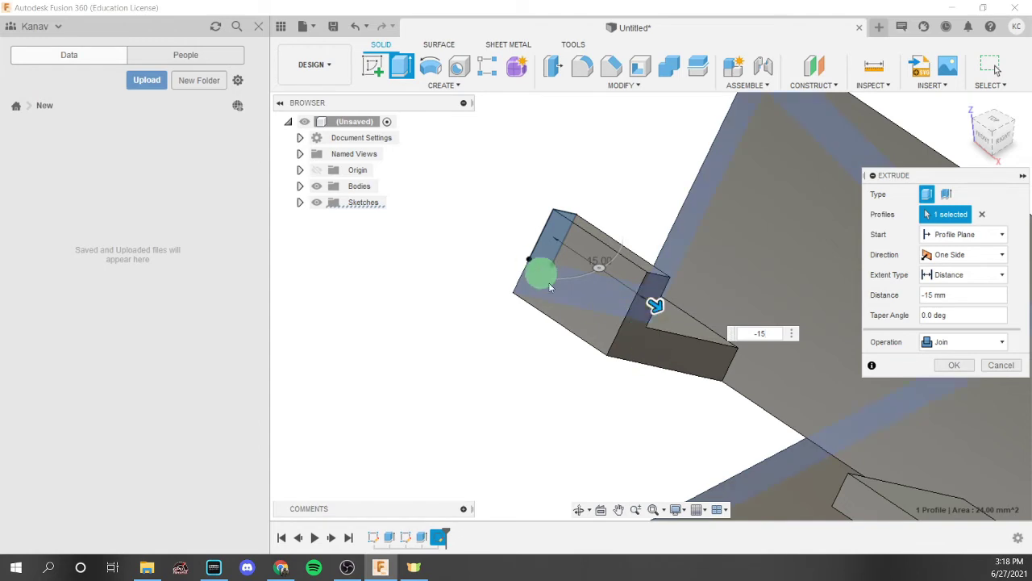
pyautogui.click(956, 367)
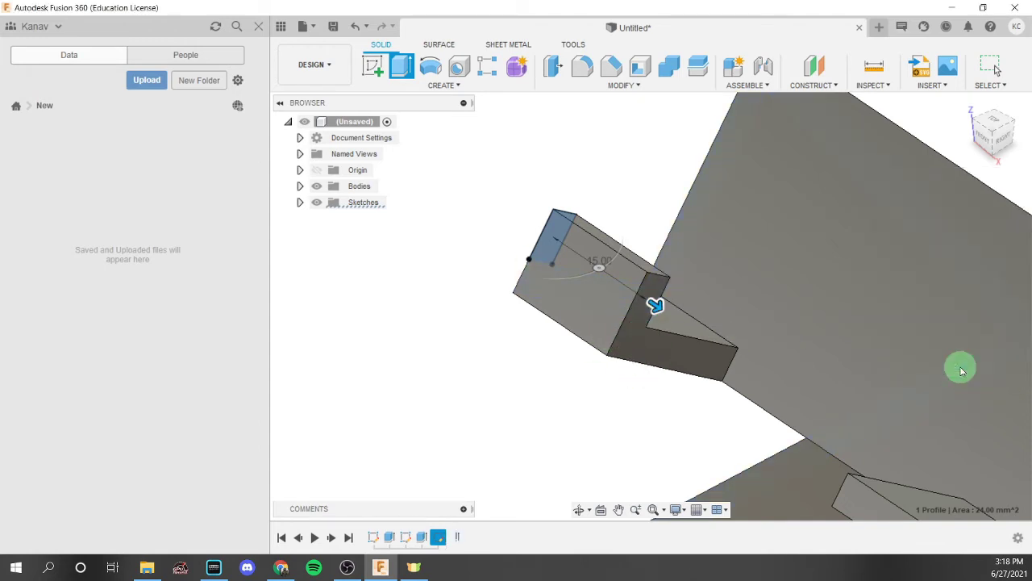
# Start a new extrusion and select the small thin profile for the second lip
pyautogui.click(300, 202)
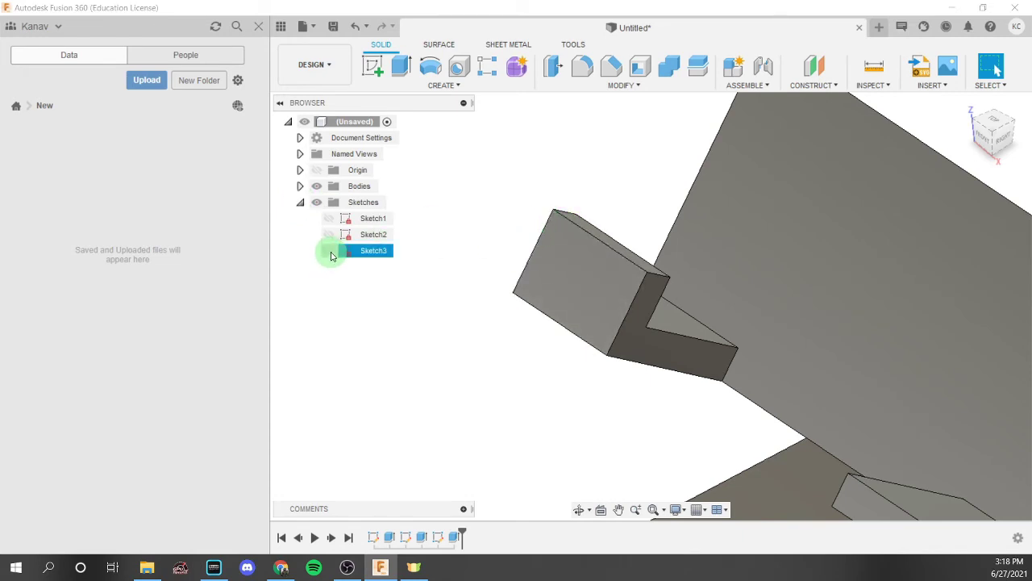
pyautogui.click(301, 203)
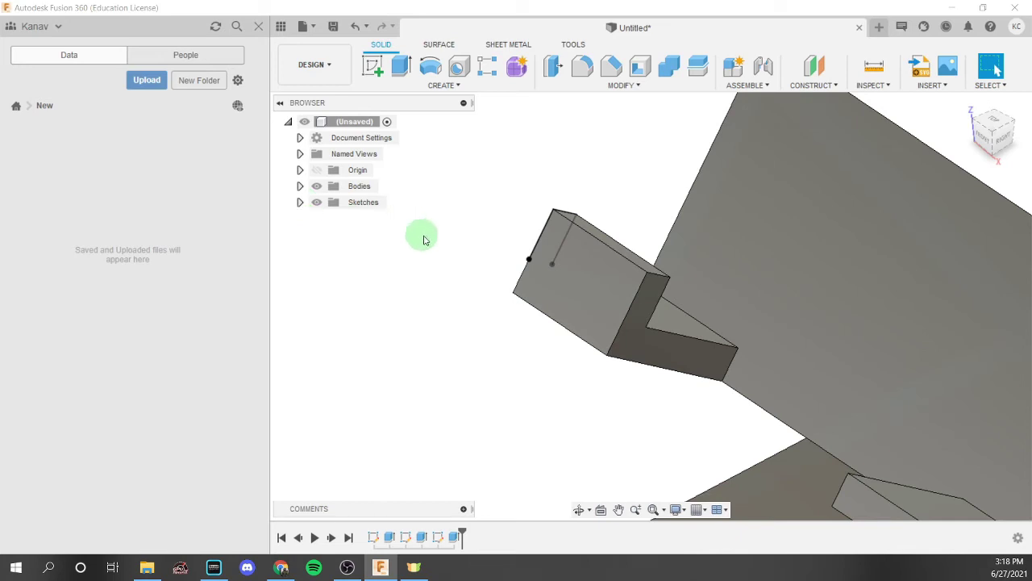
pyautogui.keyDown('shift'); pyautogui.moveTo(453, 263); pyautogui.dragTo(450, 108, button='middle'); pyautogui.keyUp('shift')
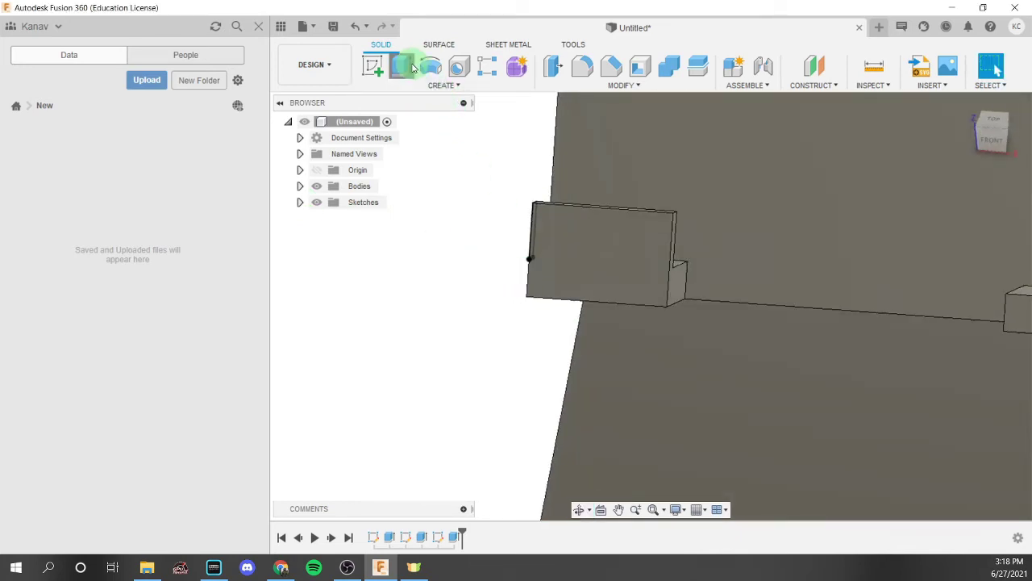
pyautogui.click(403, 65)
pyautogui.moveTo(436, 161)
pyautogui.keyDown('shift'); pyautogui.mouseDown(button='middle')
pyautogui.moveTo(480, 204)
pyautogui.moveTo(553, 233)
pyautogui.moveTo(477, 270)
pyautogui.moveTo(516, 258)
pyautogui.mouseUp(button='middle'); pyautogui.keyUp('shift')
pyautogui.click(536, 234)
# Extrude it from a -51 mm start offset, distance -15 mm, joined to the stand
pyautogui.click(963, 234)
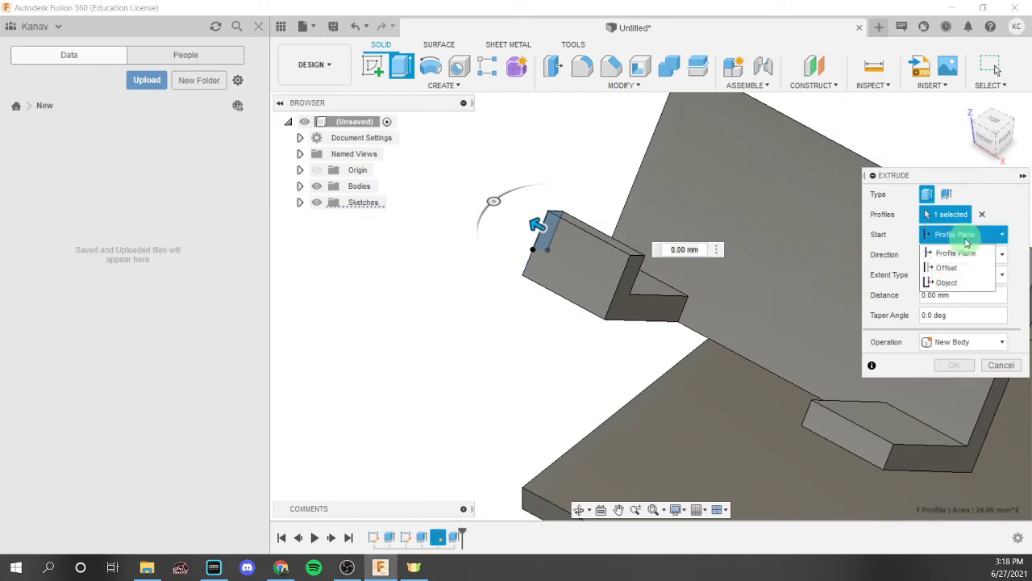
pyautogui.click(948, 268)
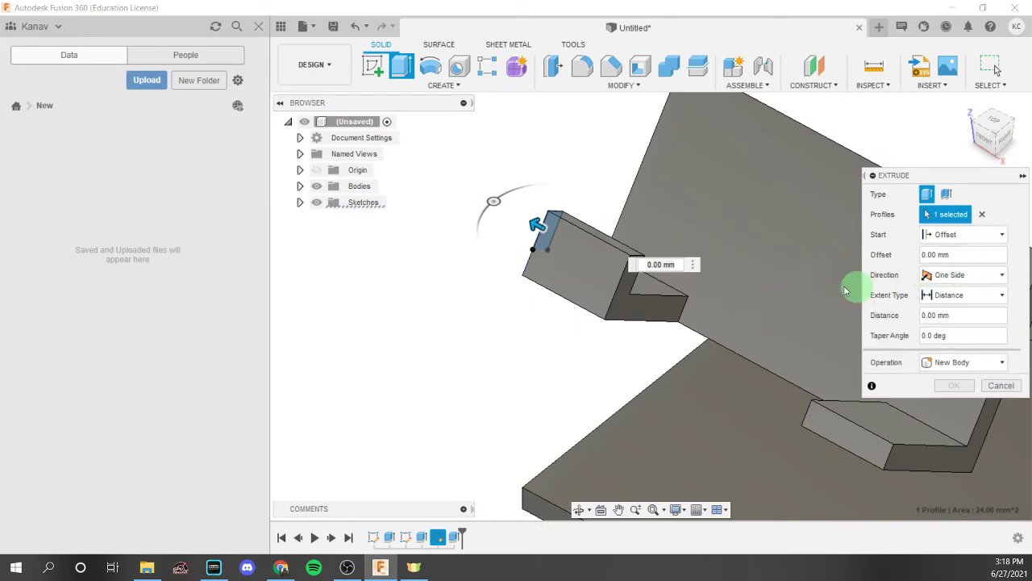
pyautogui.click(946, 254)
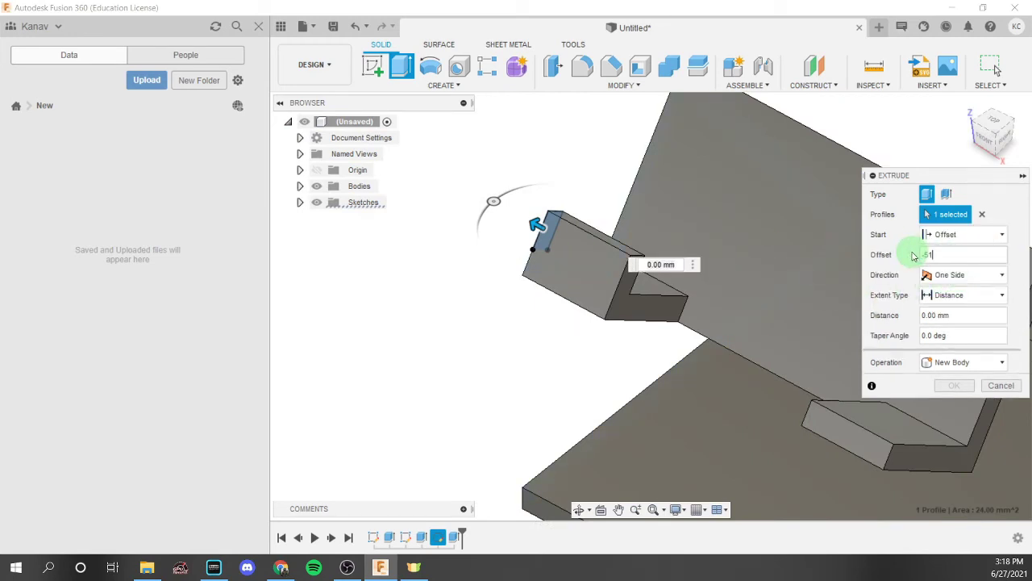
pyautogui.press('Return')
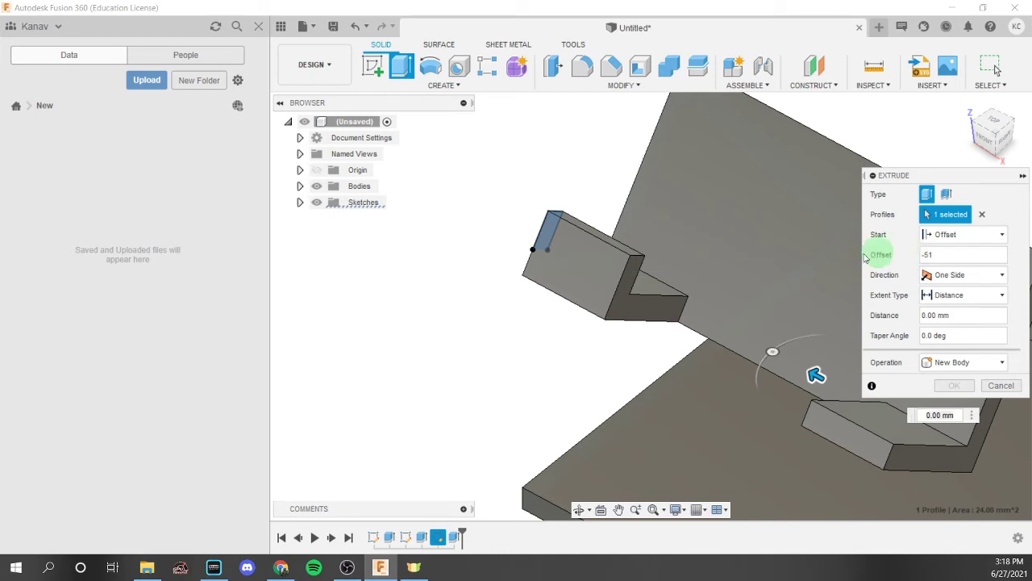
pyautogui.click(961, 314)
pyautogui.write('-15')
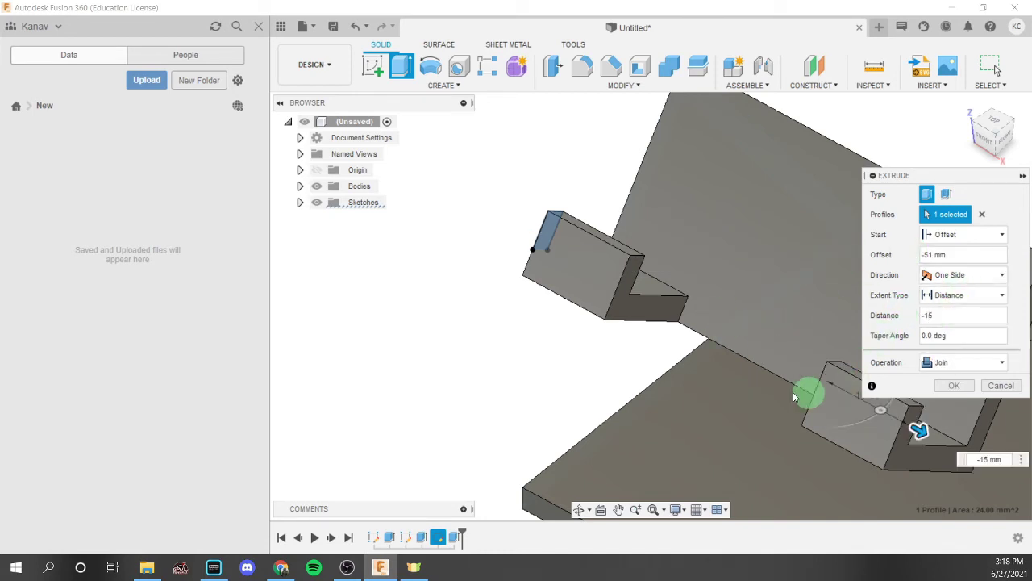
pyautogui.moveTo(806, 392); pyautogui.dragTo(535, 376, button='middle')
pyautogui.keyDown('shift'); pyautogui.moveTo(665, 388); pyautogui.dragTo(647, 373, button='middle'); pyautogui.keyUp('shift')
pyautogui.press('Return')
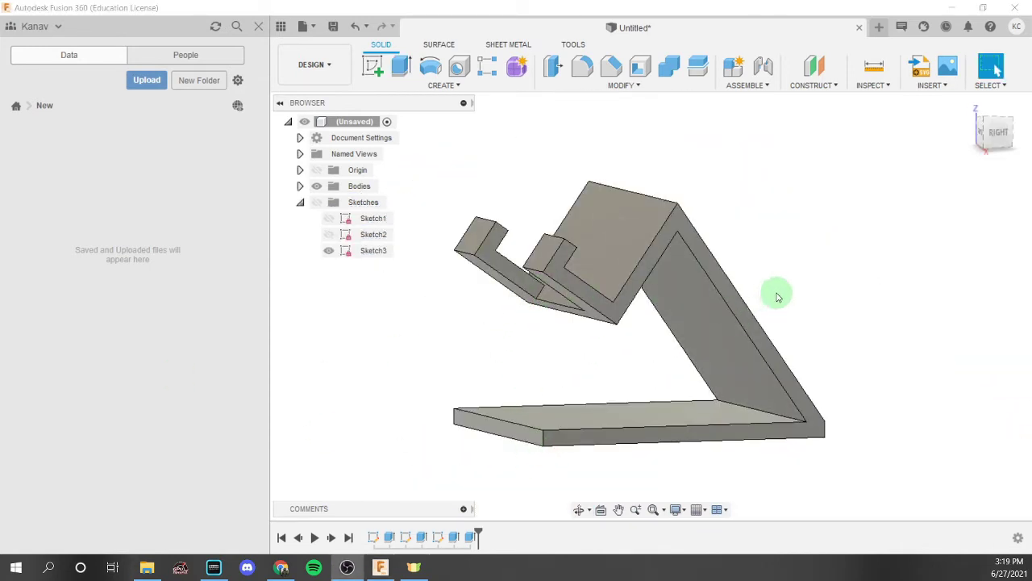
# Round the base plate's front edges with a 4 mm fillet
pyautogui.moveTo(774, 293)
pyautogui.keyDown('shift'); pyautogui.mouseDown(button='middle')
pyautogui.moveTo(744, 313)
pyautogui.moveTo(726, 306)
pyautogui.moveTo(739, 287)
pyautogui.moveTo(738, 249)
pyautogui.moveTo(645, 252)
pyautogui.mouseUp(button='middle'); pyautogui.keyUp('shift')
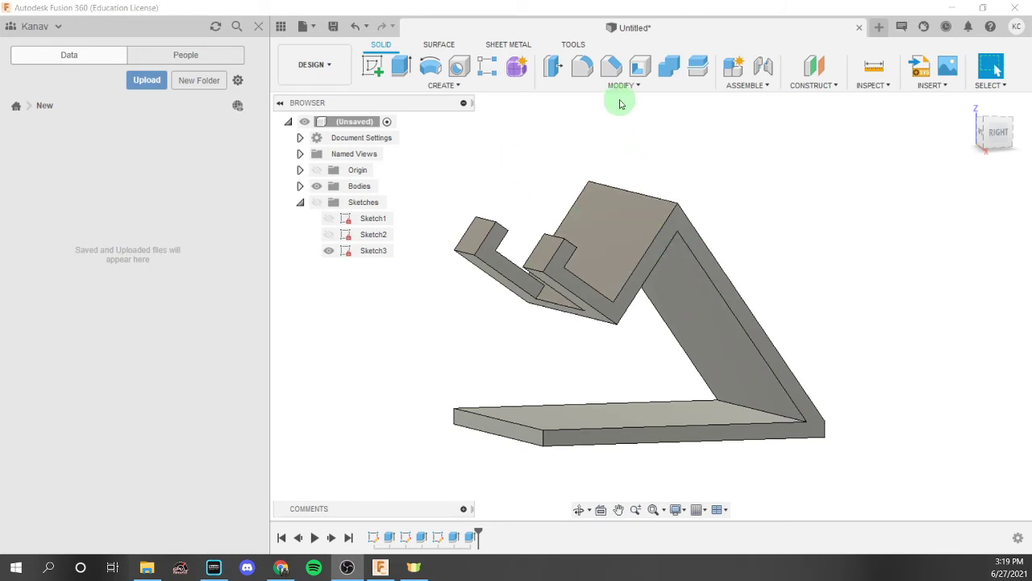
pyautogui.click(584, 67)
pyautogui.moveTo(554, 185)
pyautogui.keyDown('shift'); pyautogui.mouseDown(button='middle')
pyautogui.moveTo(525, 185)
pyautogui.moveTo(556, 221)
pyautogui.moveTo(529, 162)
pyautogui.moveTo(537, 175)
pyautogui.mouseUp(button='middle'); pyautogui.keyUp('shift')
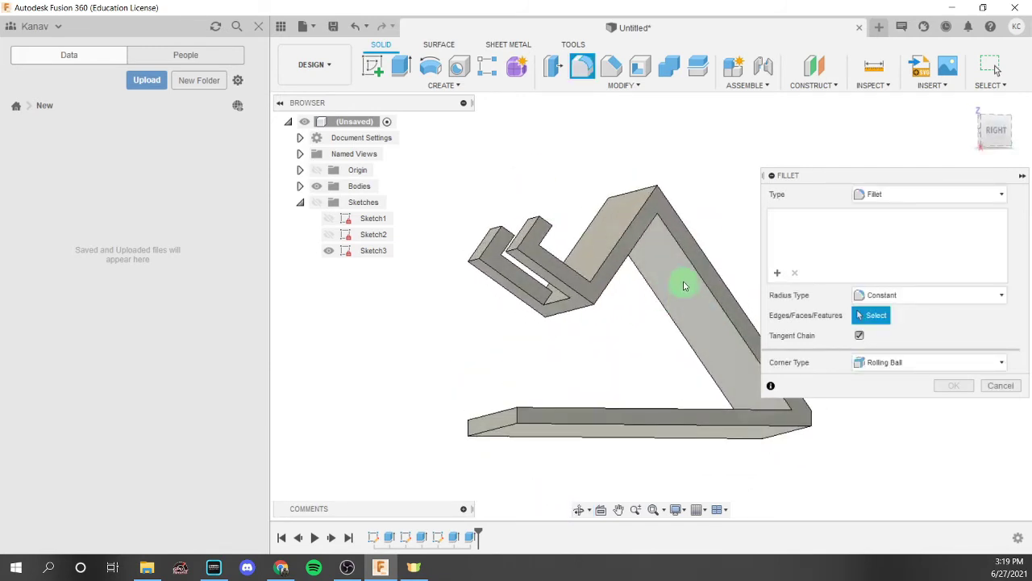
pyautogui.keyDown('shift'); pyautogui.moveTo(549, 392); pyautogui.dragTo(450, 404, button='middle'); pyautogui.keyUp('shift')
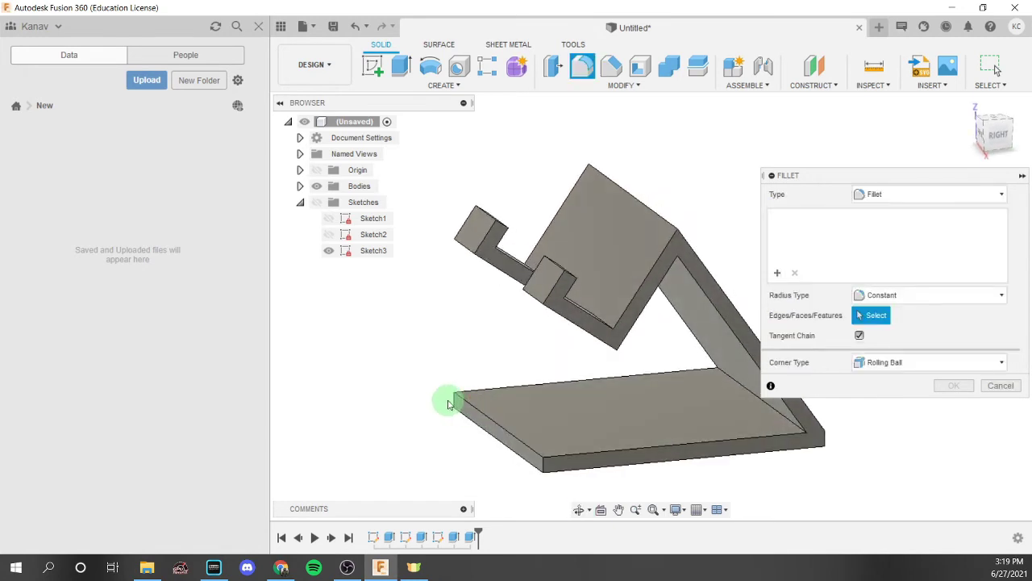
pyautogui.click(537, 466)
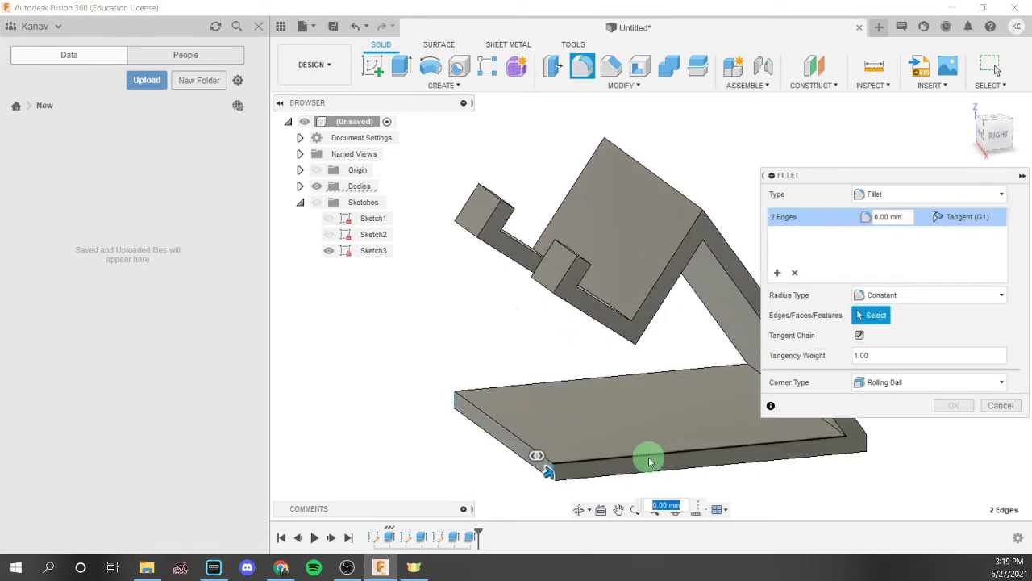
pyautogui.write('4')
pyautogui.scroll(5, 484, 379)
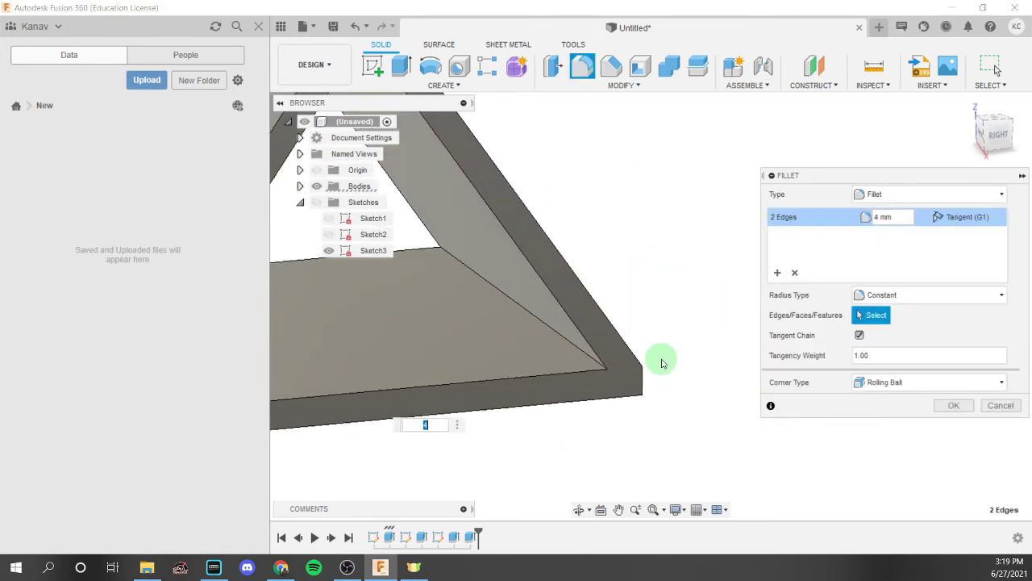
pyautogui.moveTo(662, 363)
pyautogui.keyDown('shift'); pyautogui.mouseDown(button='middle')
pyautogui.moveTo(629, 357)
pyautogui.moveTo(671, 348)
pyautogui.moveTo(643, 353)
pyautogui.mouseUp(button='middle'); pyautogui.keyUp('shift')
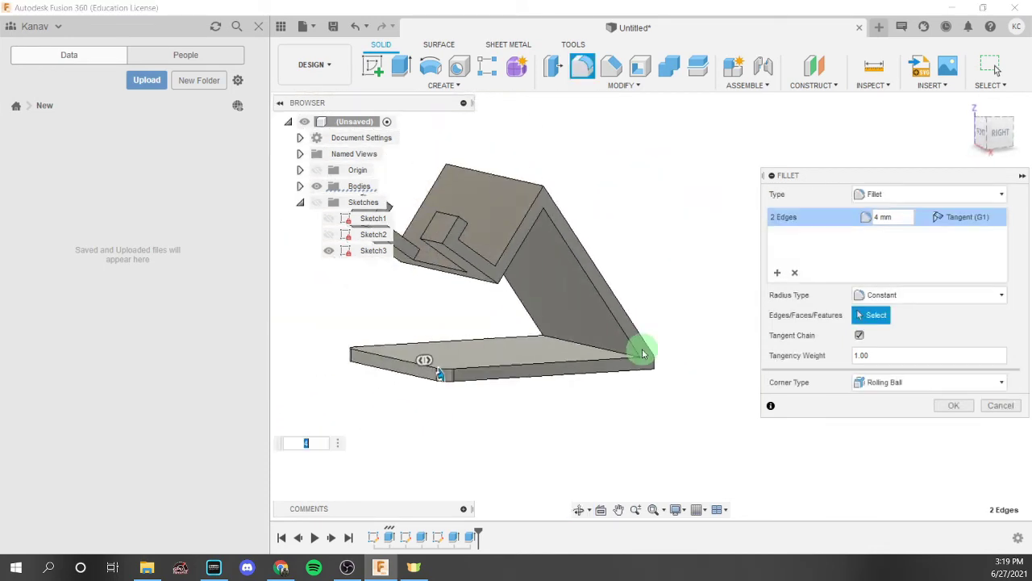
pyautogui.press('Return')
# Fillet the inner corner where the base meets the upright at 4 mm
pyautogui.click(582, 68)
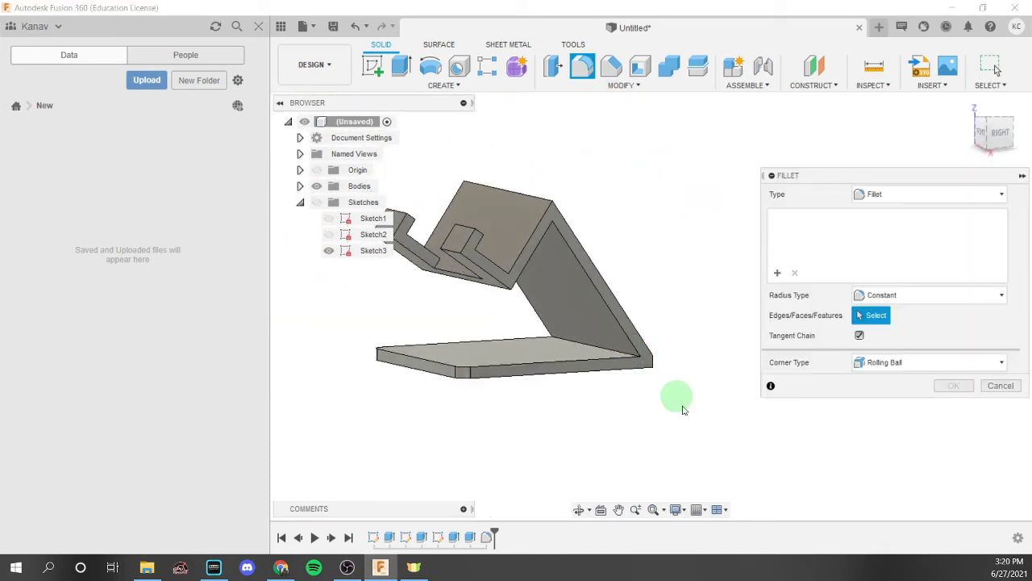
pyautogui.scroll(5, 653, 363)
pyautogui.click(663, 325)
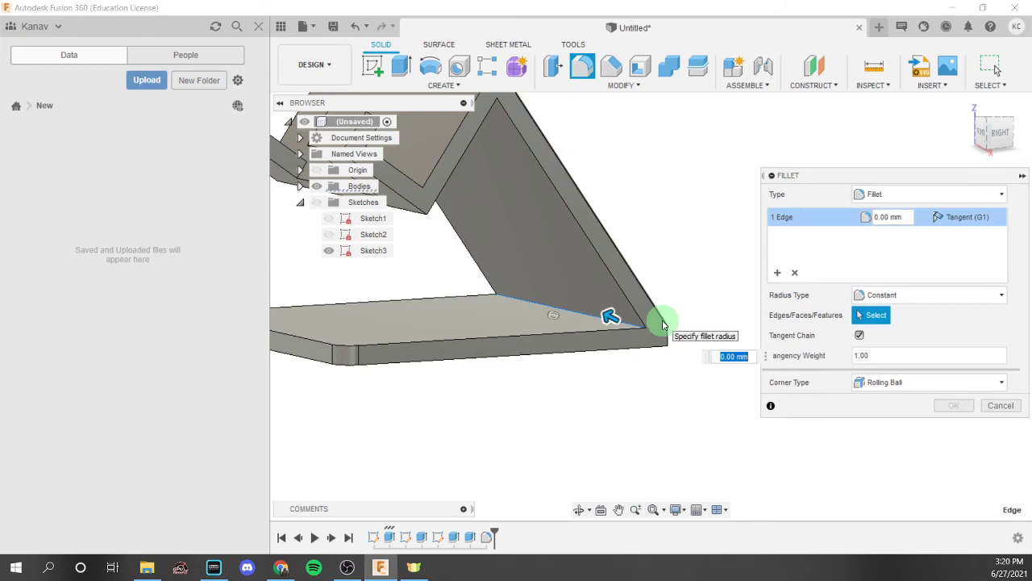
pyautogui.write('4')
pyautogui.scroll(-5, 645, 306)
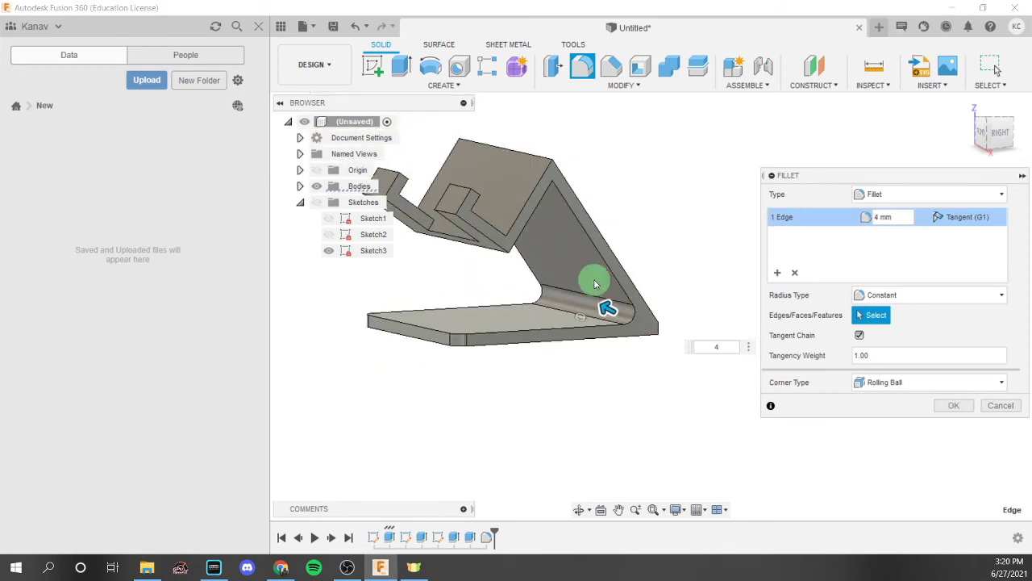
pyautogui.keyDown('shift'); pyautogui.moveTo(594, 279); pyautogui.dragTo(567, 309, button='middle'); pyautogui.keyUp('shift')
pyautogui.scroll(4, 638, 329)
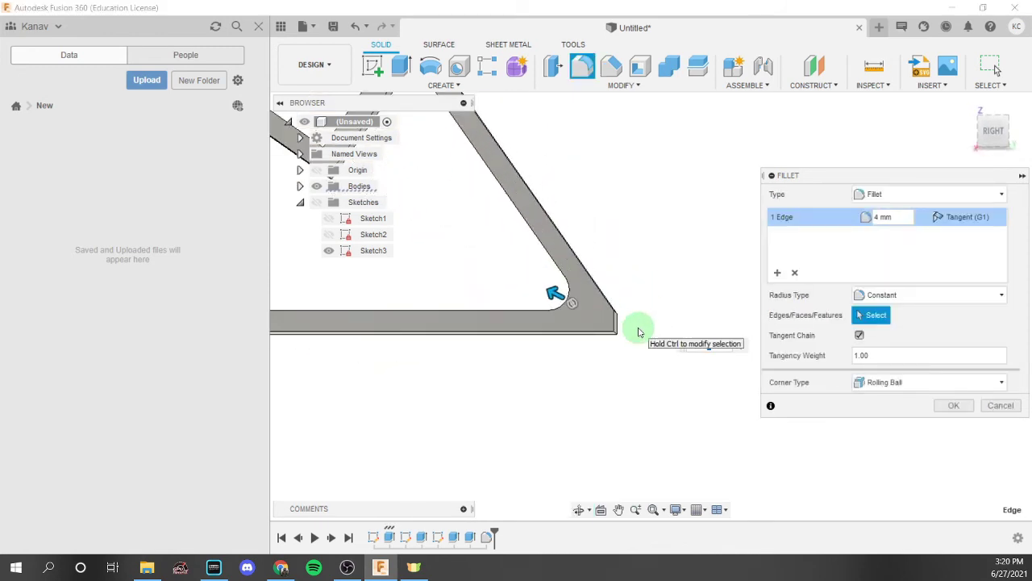
pyautogui.scroll(-3, 638, 329)
pyautogui.press('Return')
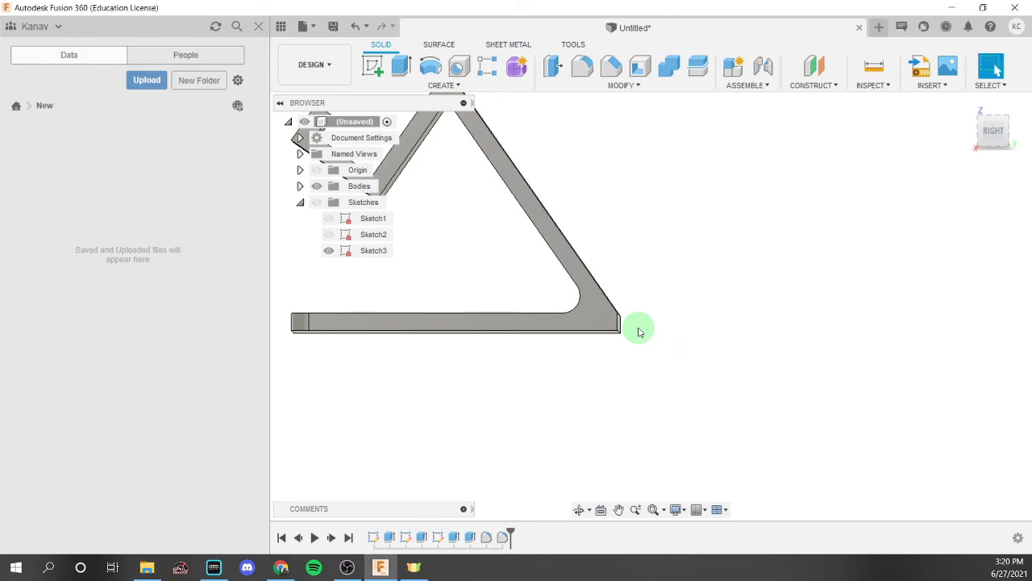
# Select the base plate's end face and view it from wider angles before filleting again
pyautogui.keyDown('shift'); pyautogui.moveTo(636, 291); pyautogui.dragTo(556, 331, button='middle'); pyautogui.keyUp('shift')
pyautogui.scroll(3, 641, 315)
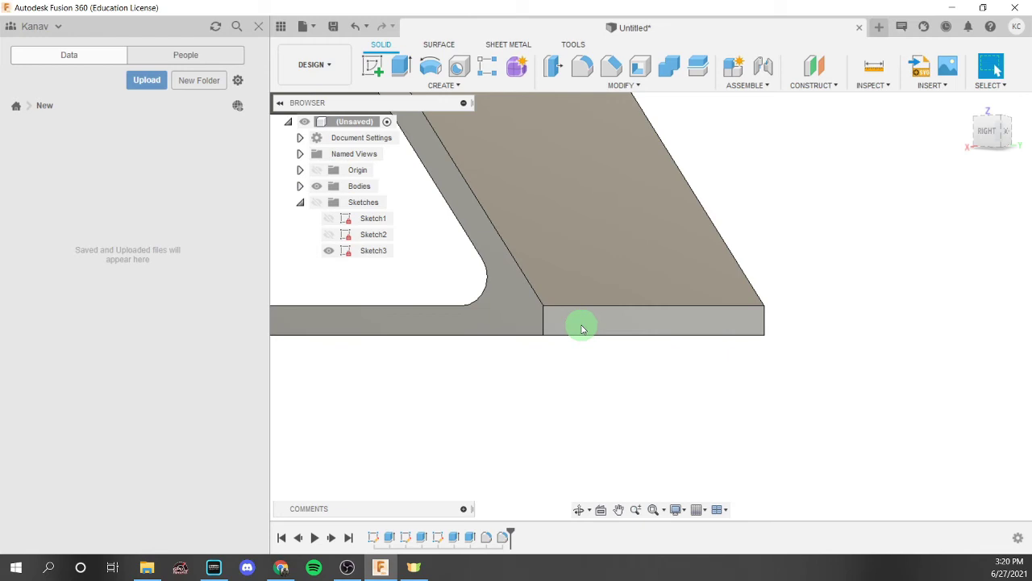
pyautogui.click(583, 328)
pyautogui.scroll(-5, 578, 316)
pyautogui.keyDown('shift'); pyautogui.moveTo(578, 315); pyautogui.dragTo(608, 307, button='middle'); pyautogui.keyUp('shift')
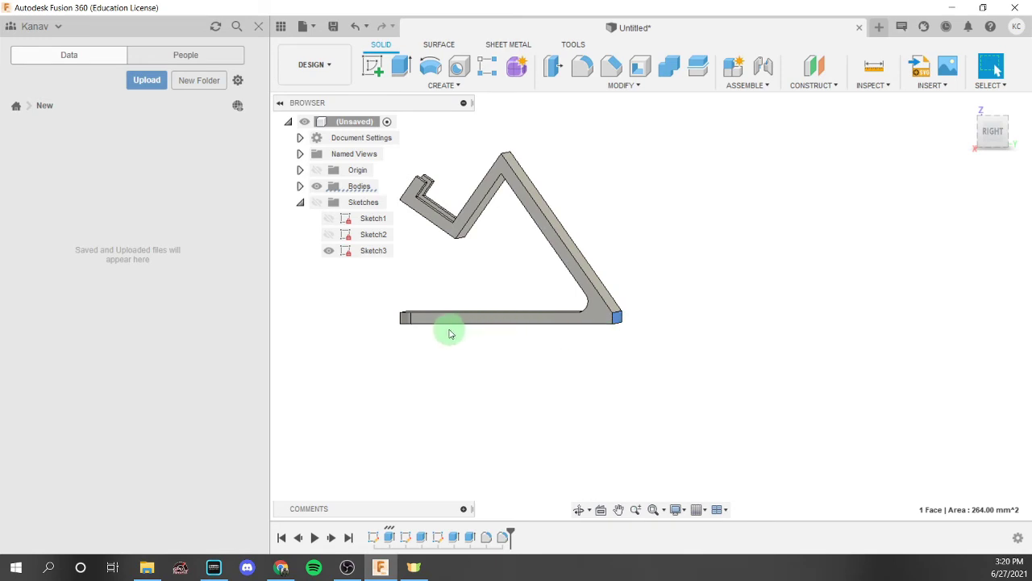
pyautogui.scroll(3, 637, 299)
pyautogui.keyDown('shift'); pyautogui.moveTo(637, 299); pyautogui.dragTo(581, 314, button='middle'); pyautogui.keyUp('shift')
pyautogui.rightClick(560, 334)
pyautogui.click(583, 68)
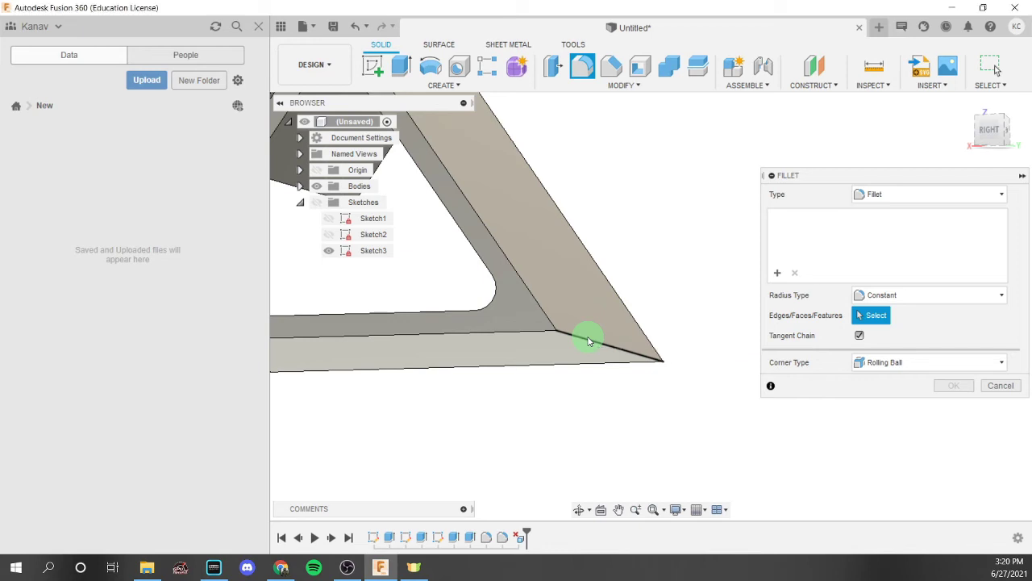
# Round the outer bend edge under the base with a 4 mm fillet
pyautogui.click(590, 341)
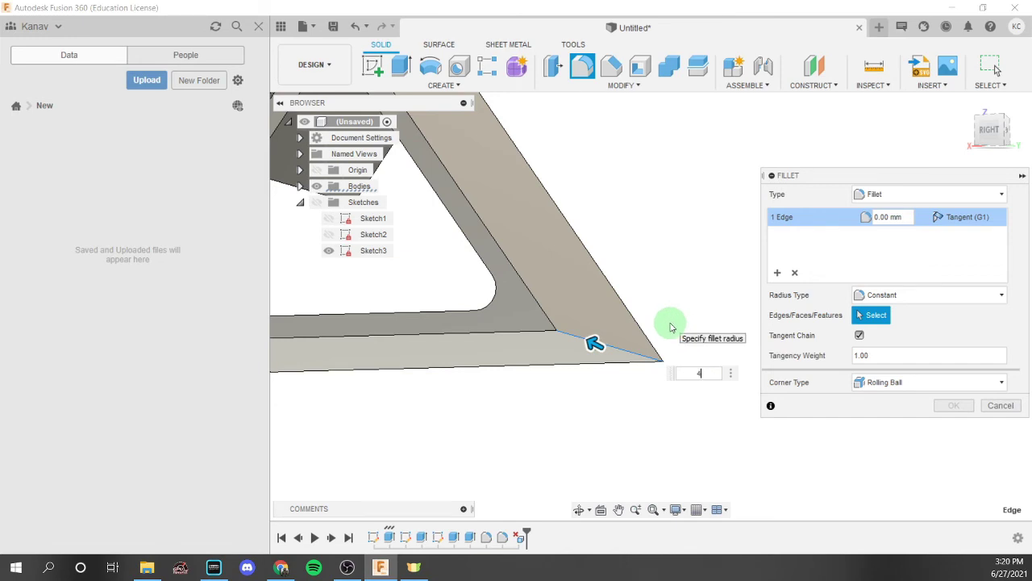
pyautogui.scroll(-5, 671, 327)
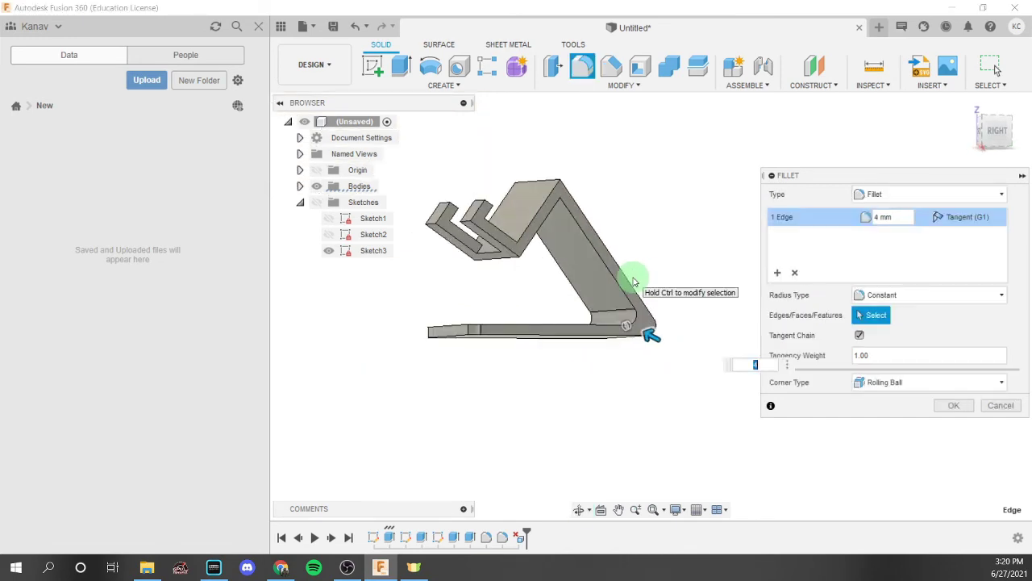
pyautogui.press('Return')
pyautogui.keyDown('shift'); pyautogui.moveTo(588, 249); pyautogui.dragTo(592, 111, button='middle'); pyautogui.keyUp('shift')
# Fillet the upper bend edge at 4 mm
pyautogui.click(582, 66)
pyautogui.scroll(3, 541, 206)
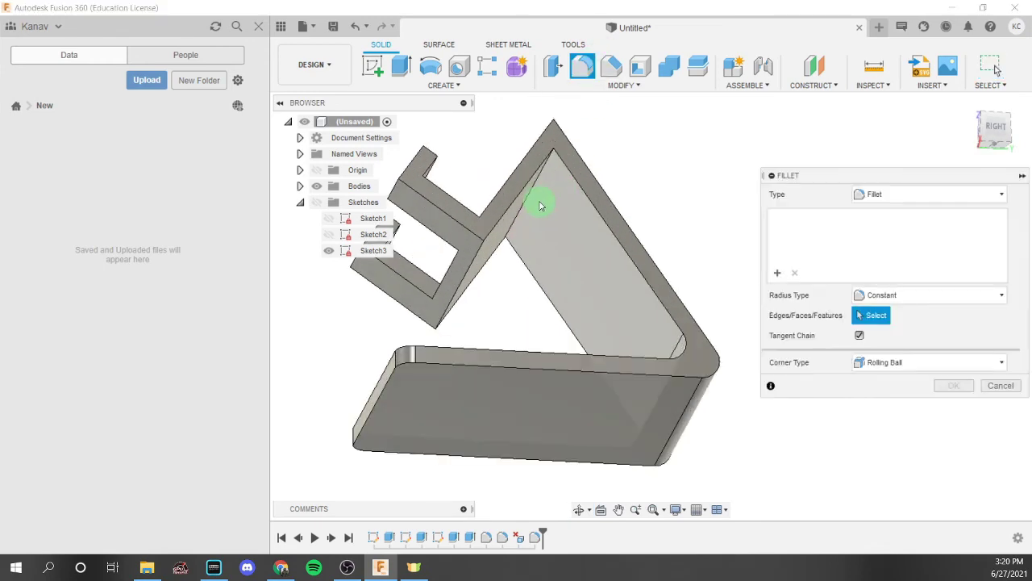
pyautogui.click(541, 203)
pyautogui.keyDown('shift'); pyautogui.moveTo(541, 202); pyautogui.dragTo(553, 250, button='middle'); pyautogui.keyUp('shift')
pyautogui.write('4')
pyautogui.press('Return')
pyautogui.press('Return')
# Round the cradle lip's two inner edges with a 3 mm fillet
pyautogui.press('f')
pyautogui.click(547, 249)
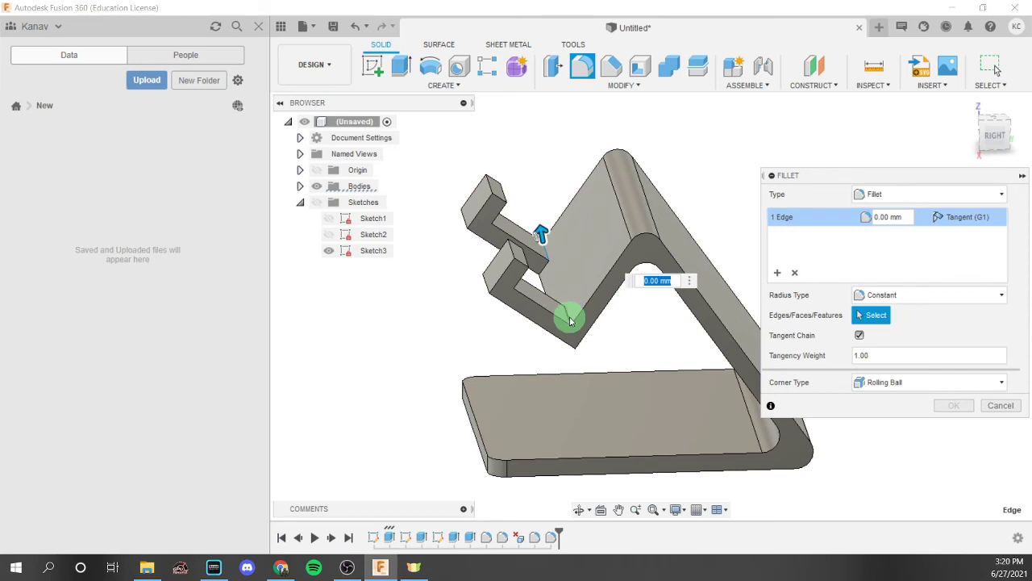
pyautogui.click(566, 309)
pyautogui.write('3')
pyautogui.press('Return')
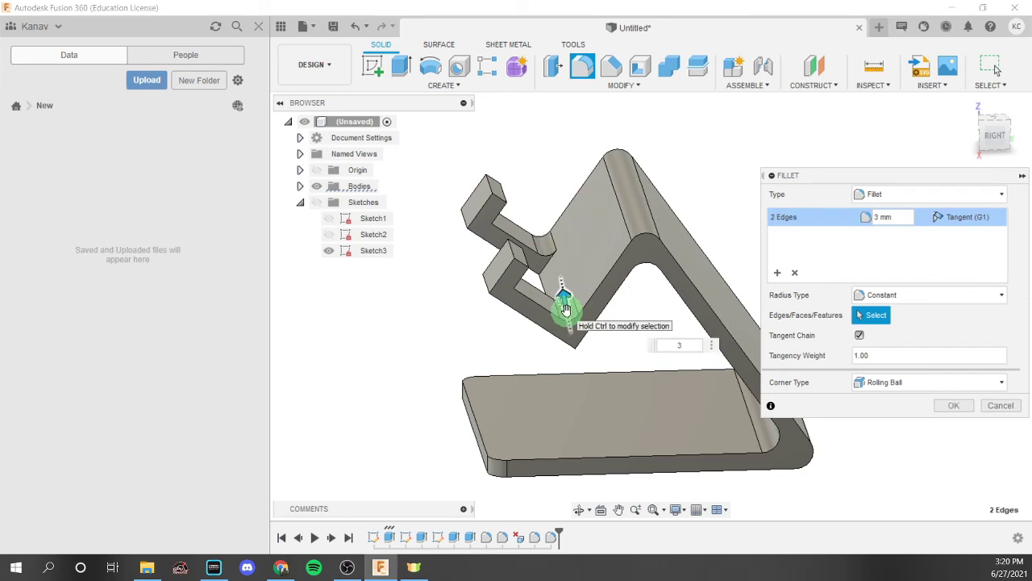
pyautogui.keyDown('shift'); pyautogui.moveTo(566, 309); pyautogui.dragTo(555, 229, button='middle'); pyautogui.keyUp('shift')
pyautogui.press('Return')
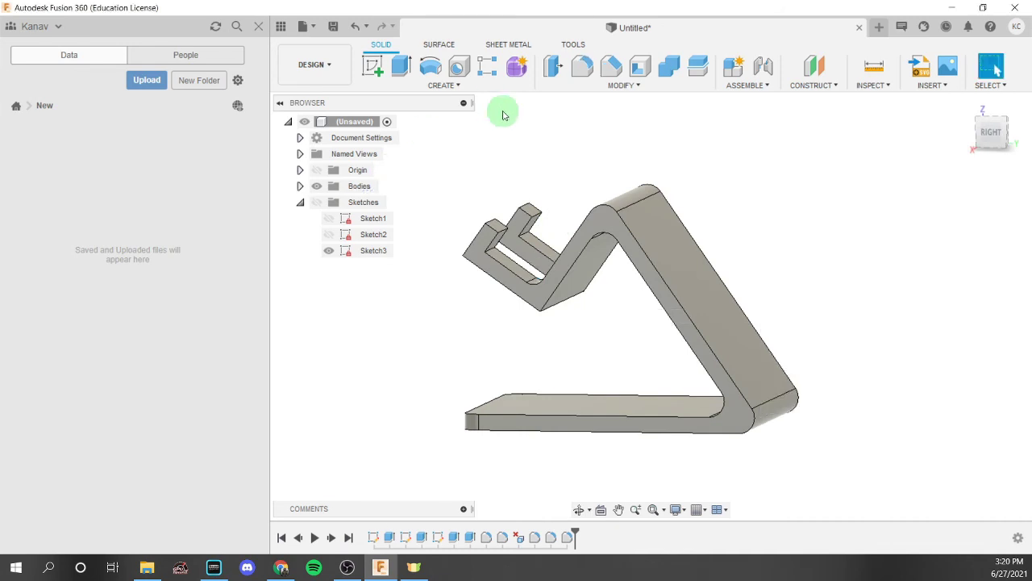
# Fillet the slot's two inner edges at 4 mm
pyautogui.click(582, 66)
pyautogui.scroll(3, 485, 262)
pyautogui.click(470, 251)
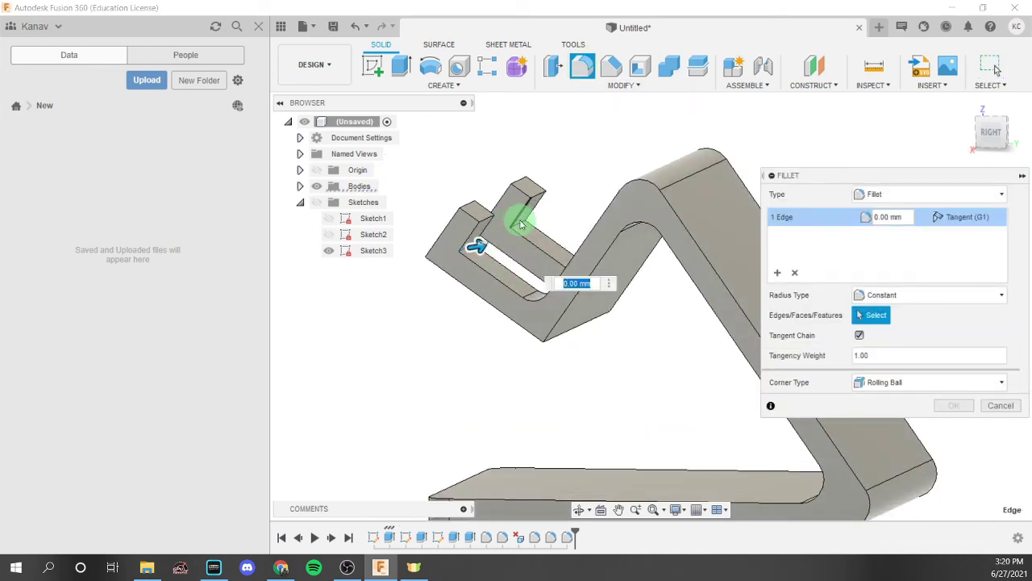
pyautogui.click(523, 228)
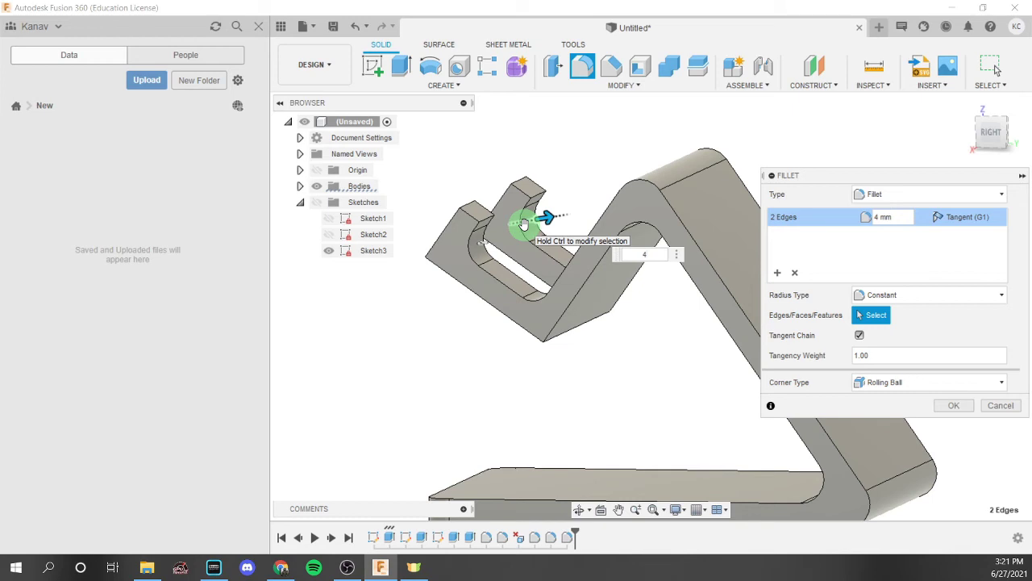
pyautogui.press('Return')
# Begin a new fillet and pick the front lip's hook edges
pyautogui.click(582, 64)
pyautogui.scroll(2, 498, 232)
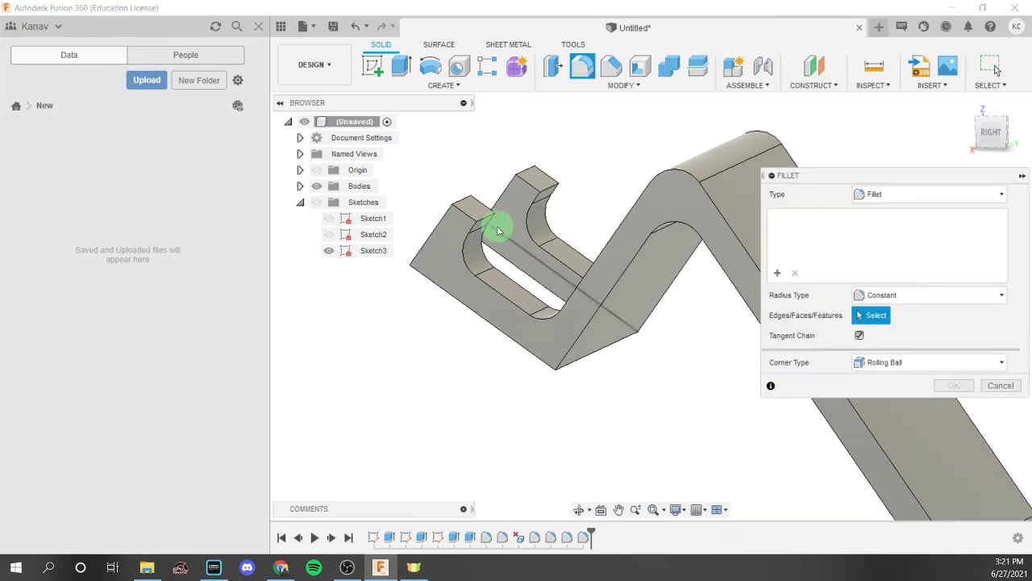
pyautogui.click(462, 201)
pyautogui.click(530, 176)
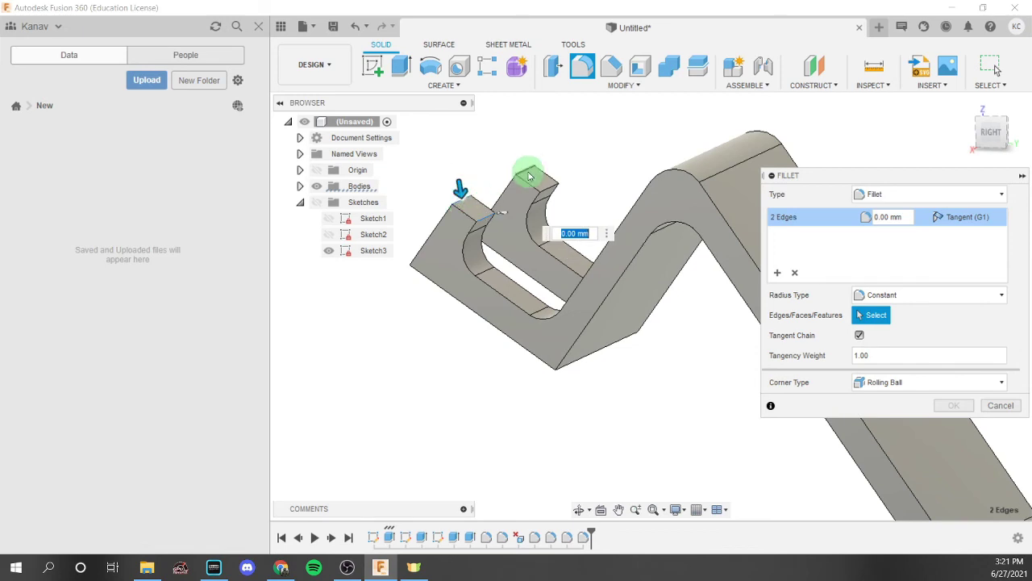
pyautogui.click(546, 177)
pyautogui.click(544, 180)
pyautogui.keyDown('shift'); pyautogui.moveTo(544, 180); pyautogui.dragTo(503, 202, button='middle'); pyautogui.keyUp('shift')
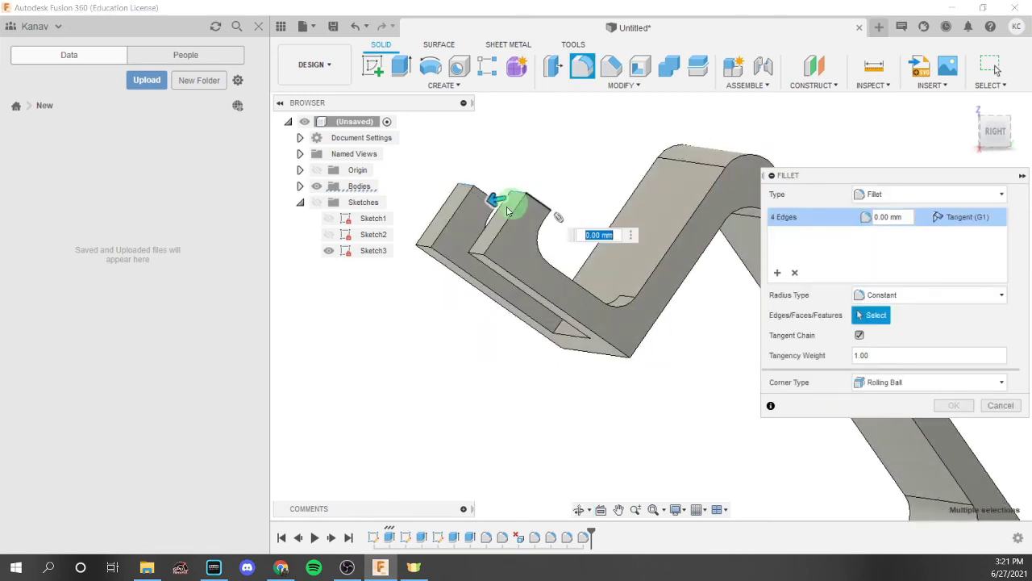
# Add the remaining hook edges and commit the fillet on all six edges
pyautogui.click(420, 248)
pyautogui.keyDown('shift'); pyautogui.moveTo(479, 256); pyautogui.dragTo(585, 204, button='middle'); pyautogui.keyUp('shift')
pyautogui.click(611, 320)
pyautogui.click(597, 315)
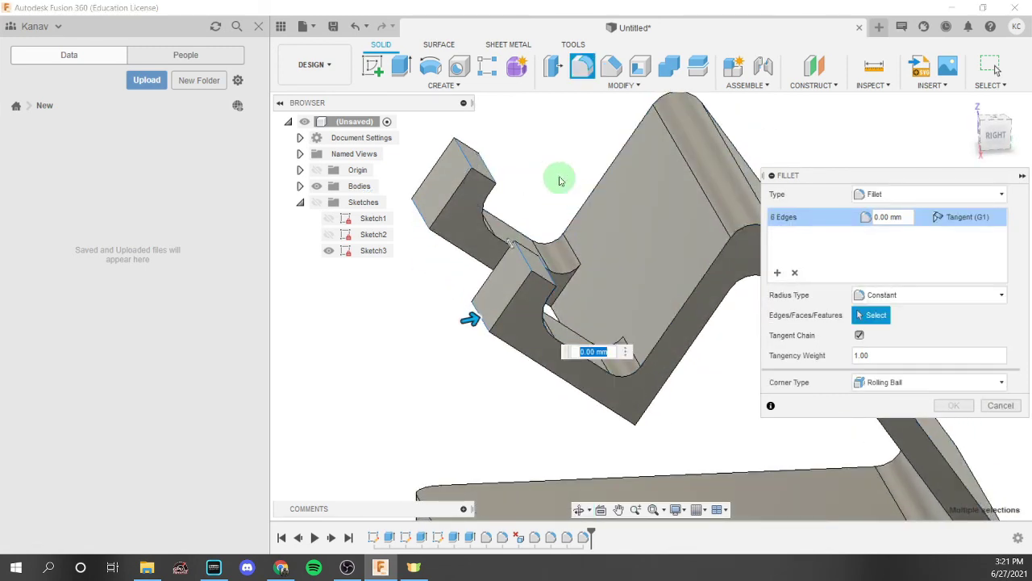
pyautogui.keyDown('shift'); pyautogui.moveTo(544, 167); pyautogui.dragTo(531, 159, button='middle'); pyautogui.keyUp('shift')
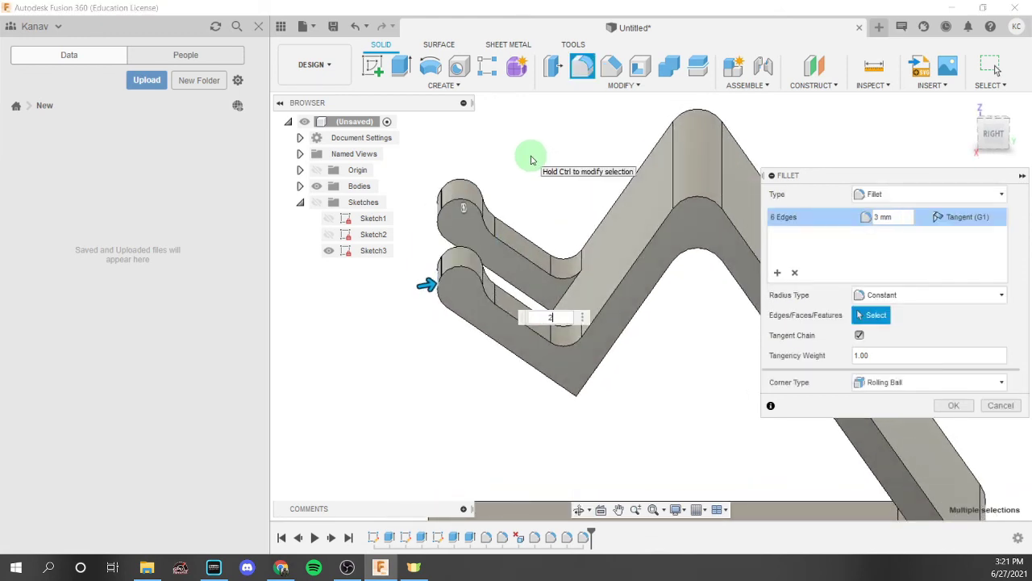
pyautogui.press('Return')
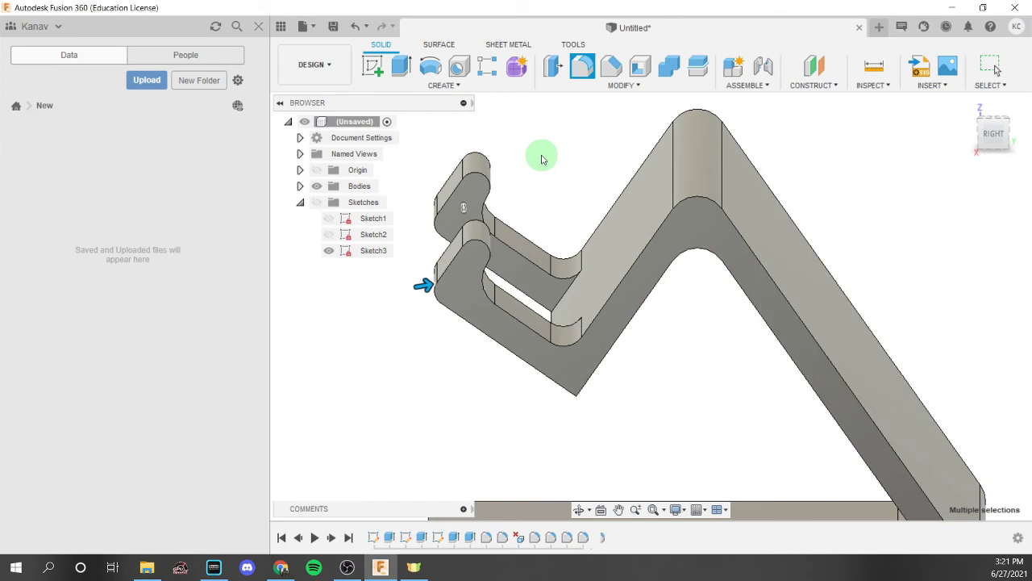
pyautogui.scroll(-3, 584, 227)
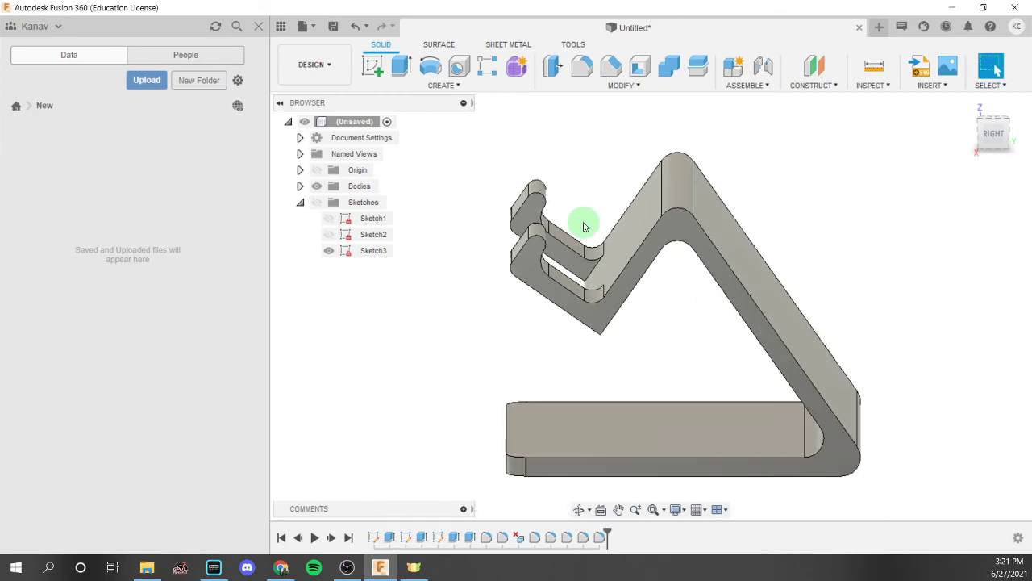
pyautogui.keyDown('shift'); pyautogui.moveTo(595, 207); pyautogui.dragTo(615, 162, button='middle'); pyautogui.keyUp('shift')
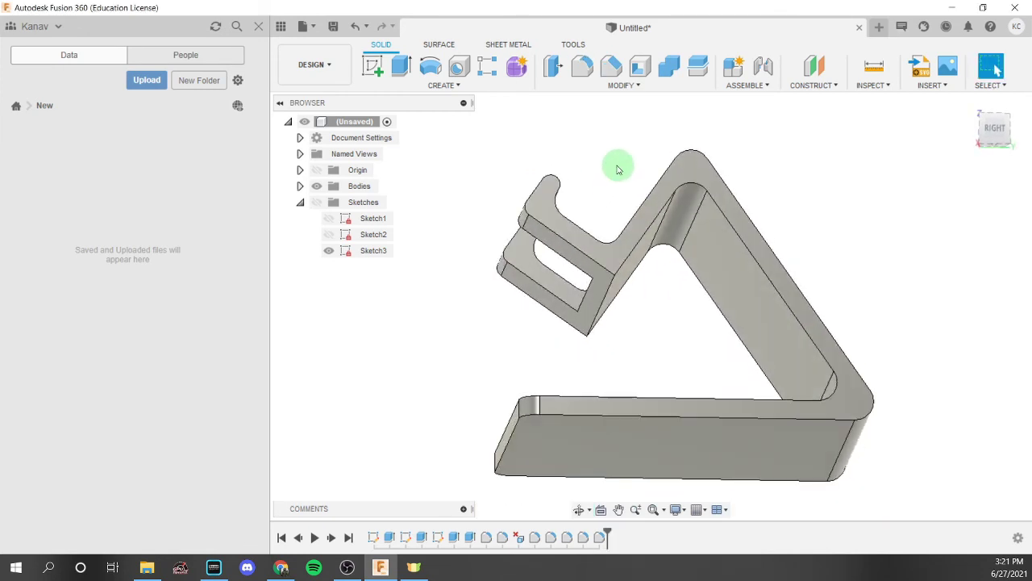
# Round the inner edge where the holder meets the back with a 4 mm fillet
pyautogui.click(582, 66)
pyautogui.scroll(3, 606, 296)
pyautogui.click(605, 301)
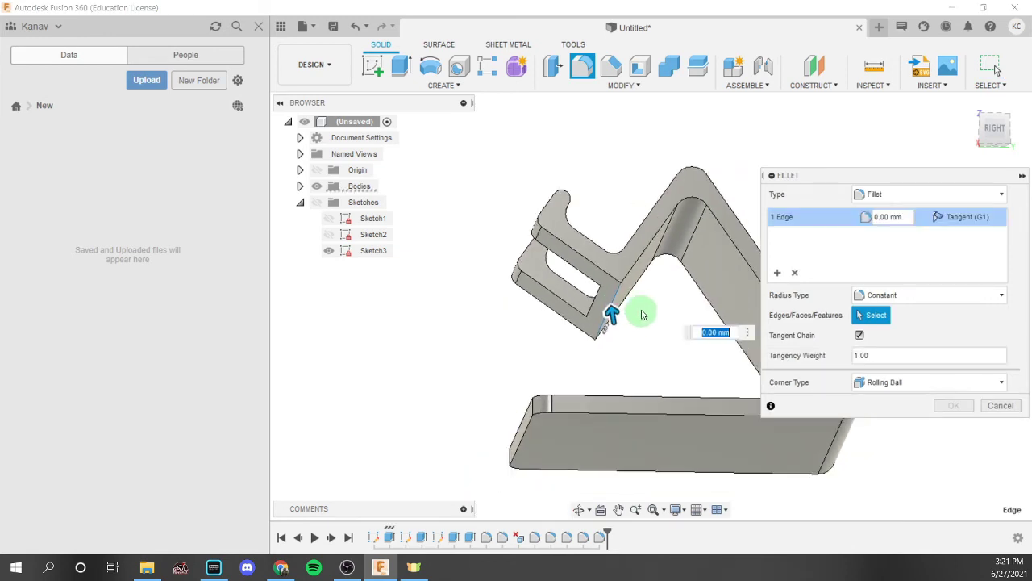
pyautogui.keyDown('shift'); pyautogui.moveTo(645, 312); pyautogui.dragTo(647, 279, button='middle'); pyautogui.keyUp('shift')
pyautogui.write('4')
pyautogui.press('Return')
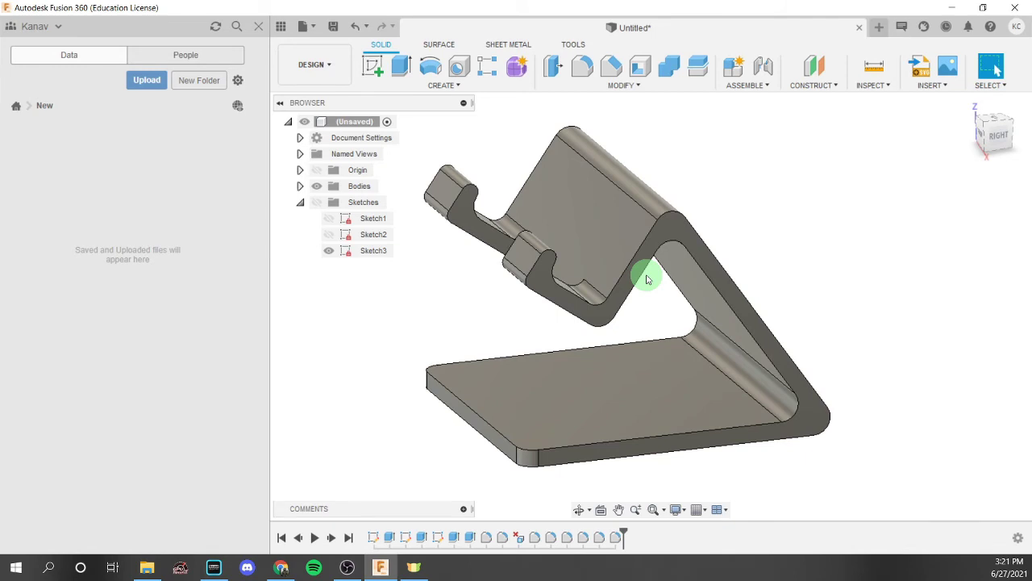
# Review the stand from another angle and bring up the Save dialog
pyautogui.hotkey('ctrl', 's')
pyautogui.click(672, 285)
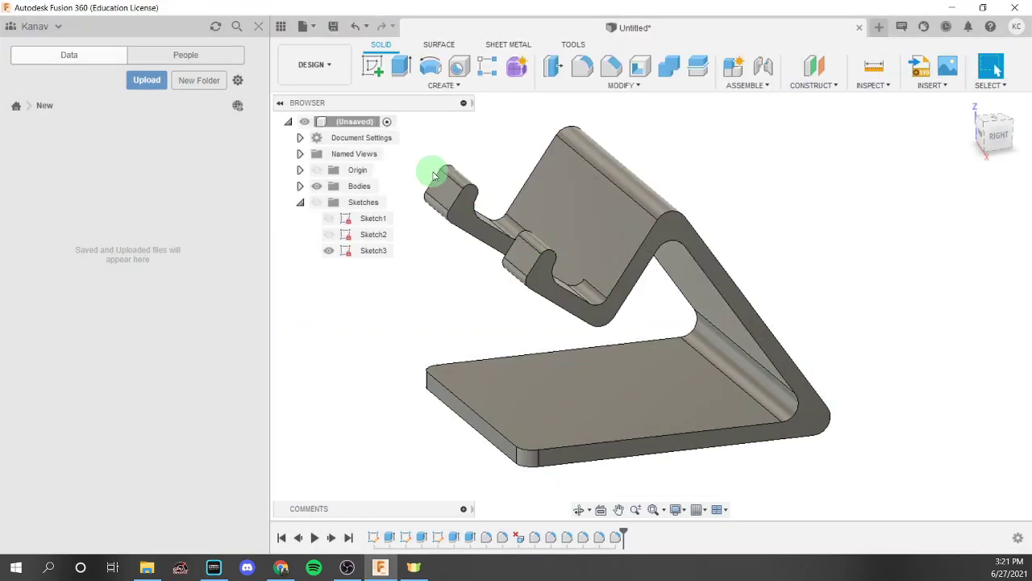
pyautogui.moveTo(457, 129); pyautogui.dragTo(439, 109, button='middle')
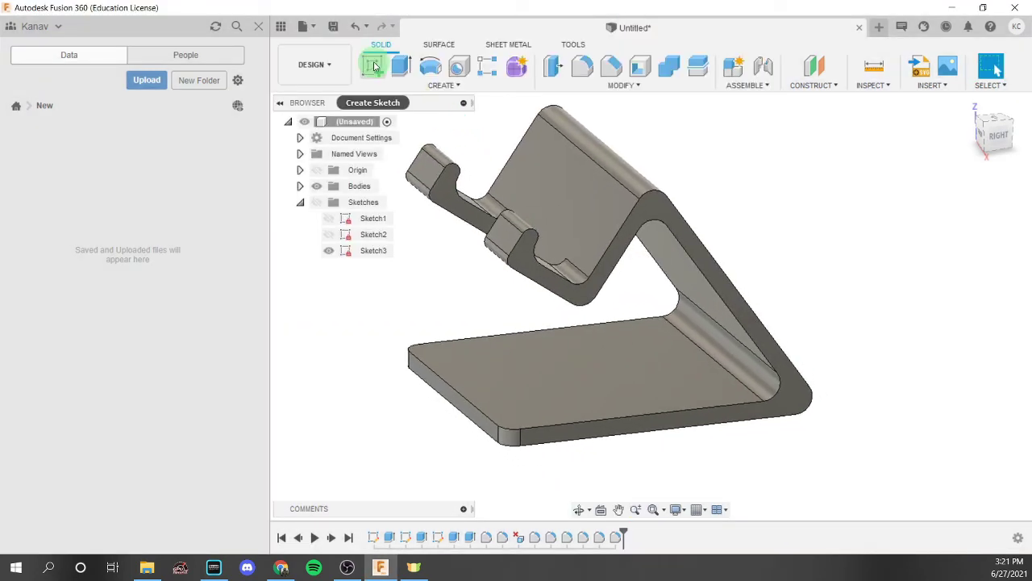
pyautogui.click(373, 66)
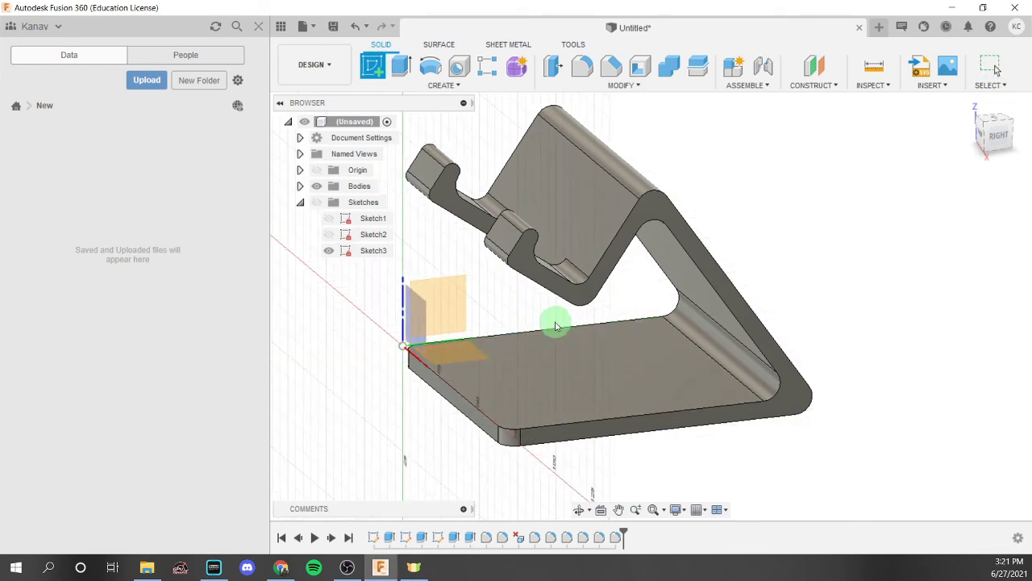
pyautogui.press('Escape')
pyautogui.keyDown('shift'); pyautogui.moveTo(613, 367); pyautogui.dragTo(767, 272, button='middle'); pyautogui.keyUp('shift')
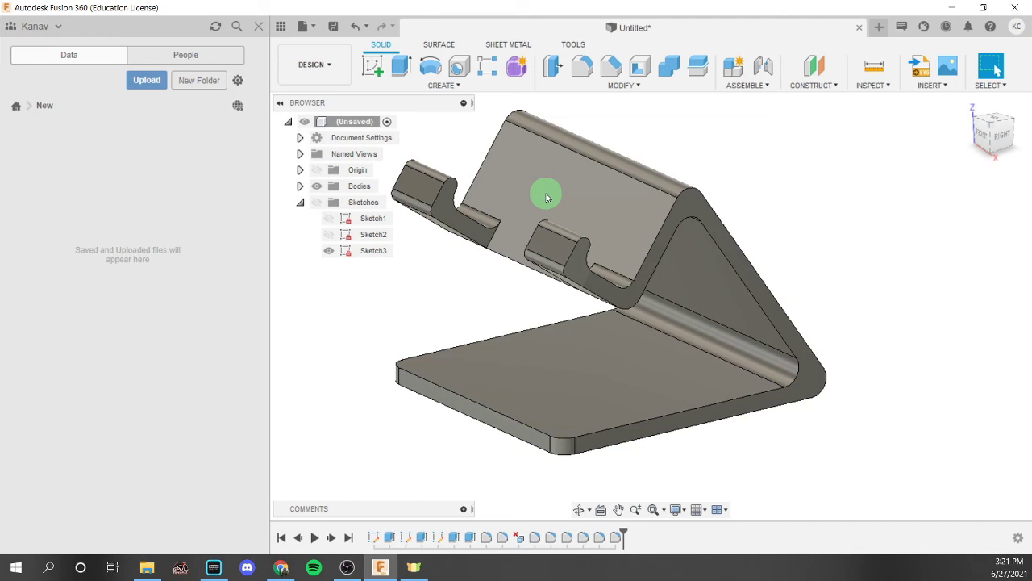
pyautogui.hotkey('ctrl', 's')
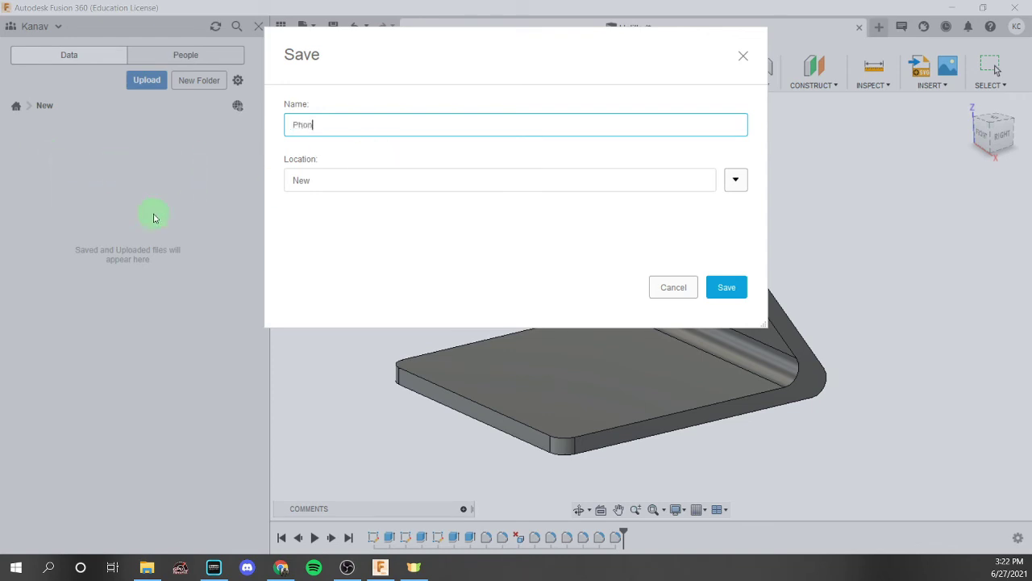
# Confirm saving the design as 'Phone Mount', creating version v1
pyautogui.press('Return')
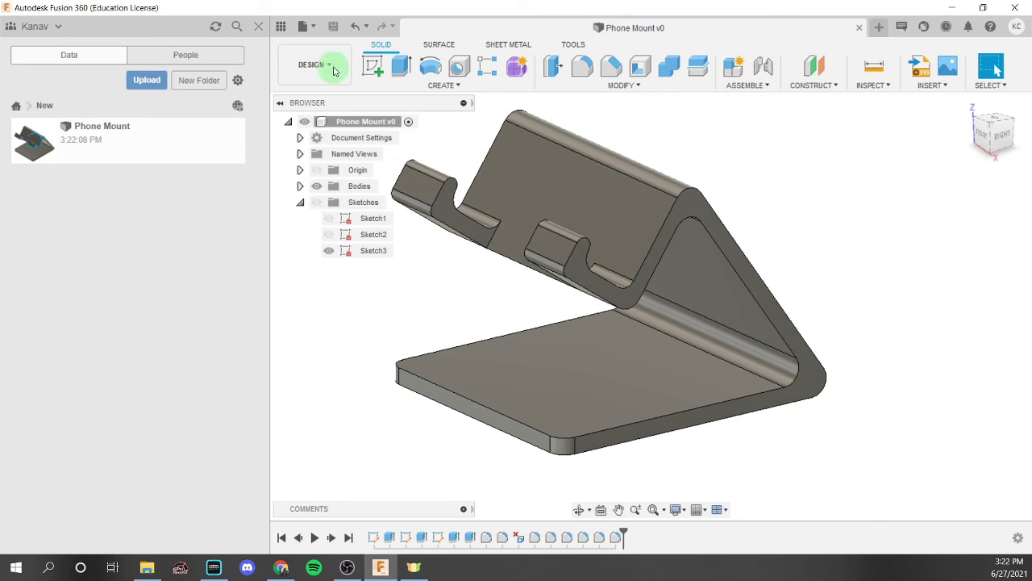
pyautogui.click(316, 30)
pyautogui.click(316, 31)
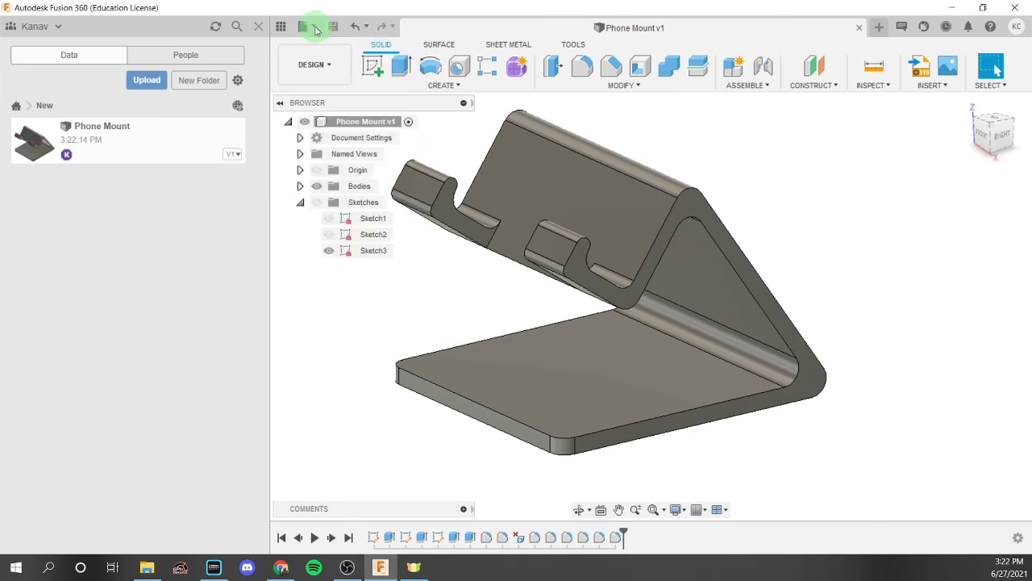
pyautogui.click(316, 31)
pyautogui.click(333, 209)
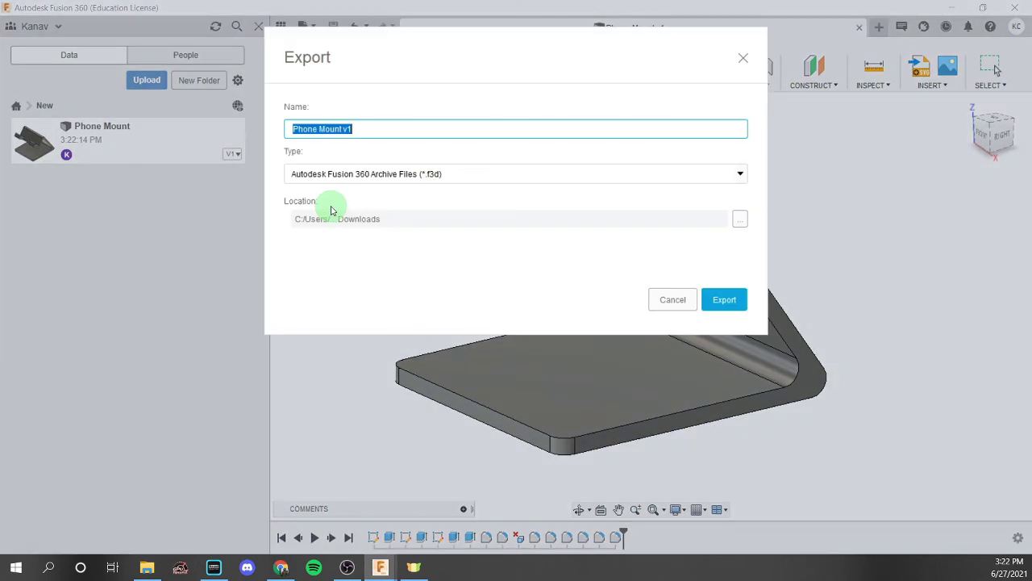
pyautogui.click(392, 173)
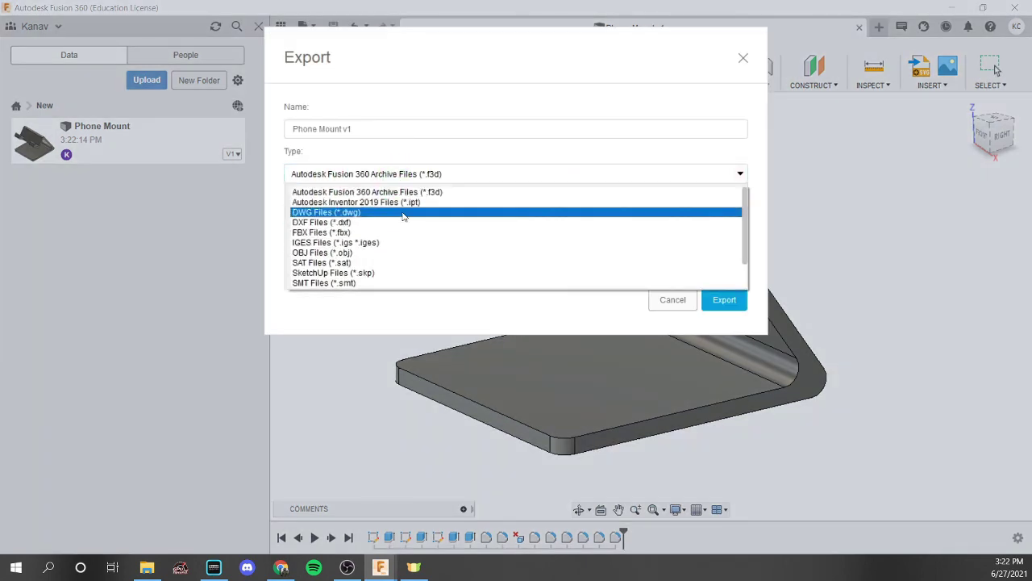
pyautogui.scroll(-1, 396, 234)
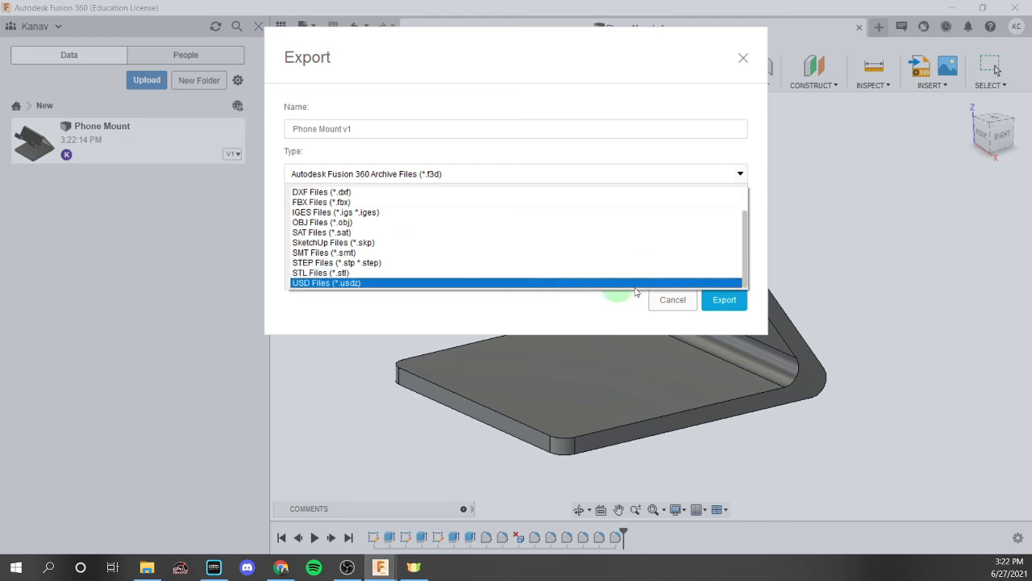
pyautogui.click(684, 298)
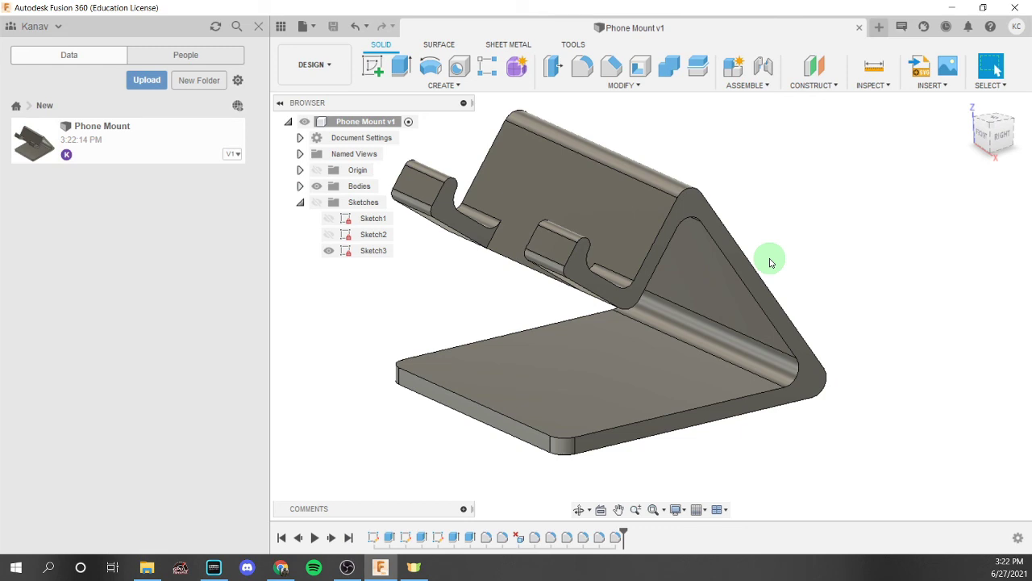
# Search the appearance library for 'aluminum' and apply Aluminum - Polished to the stand
pyautogui.press('a')
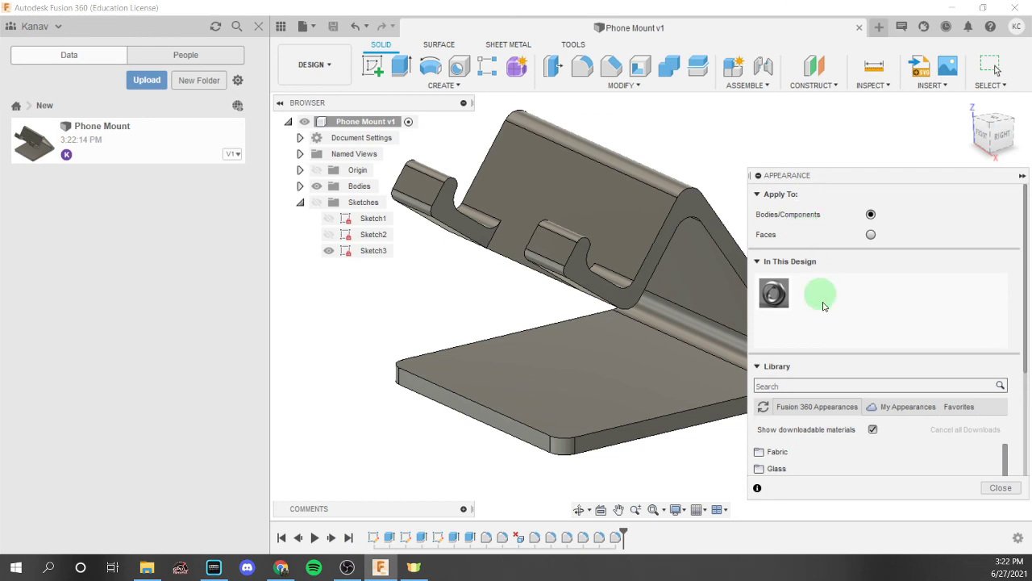
pyautogui.click(799, 388)
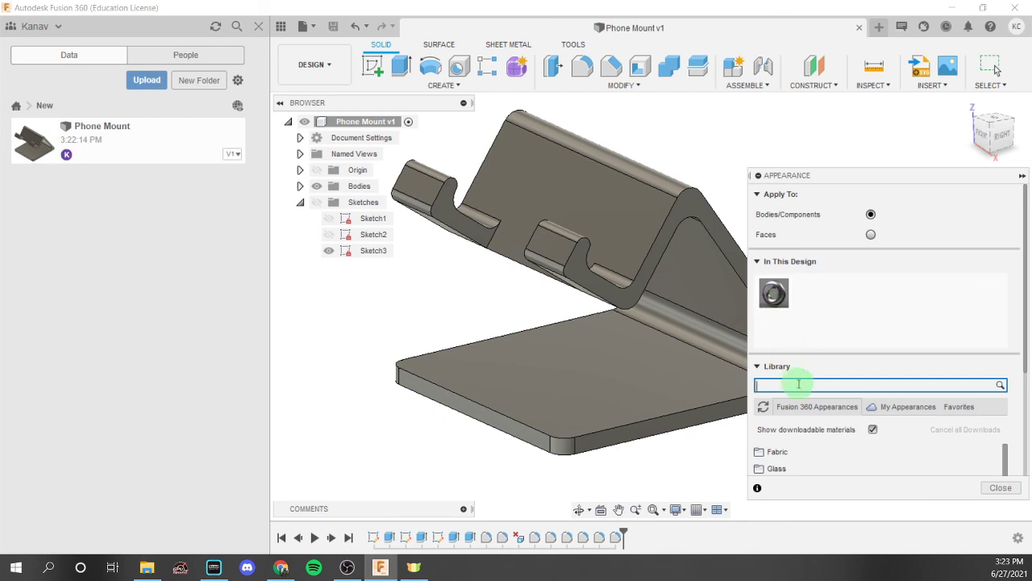
pyautogui.write('aluminum')
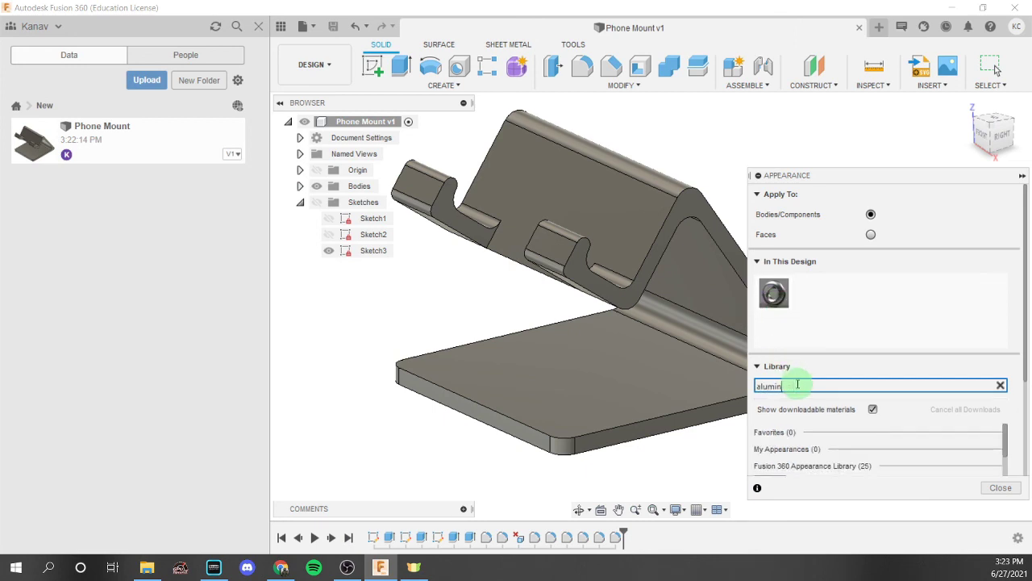
pyautogui.scroll(-1, 862, 425)
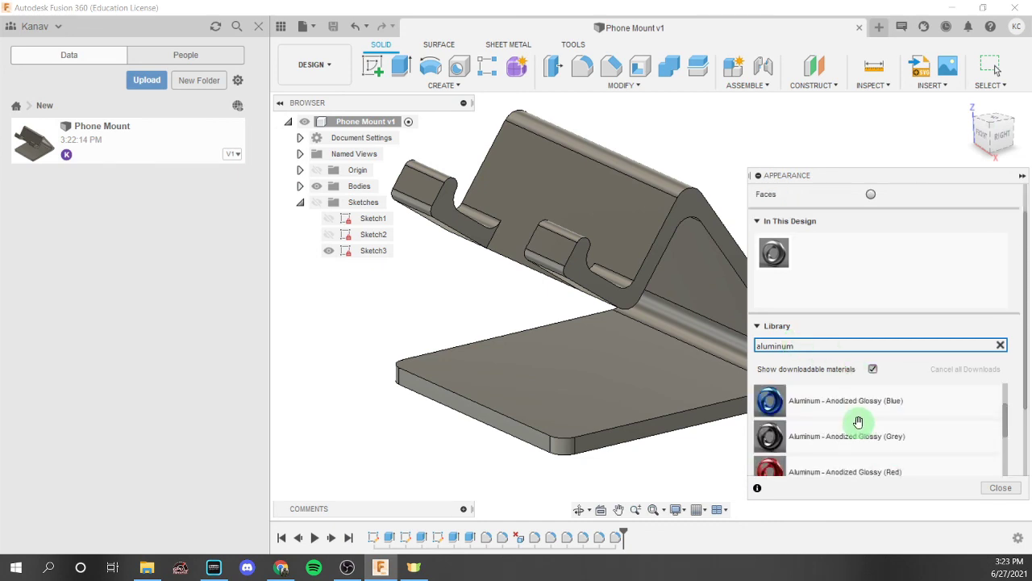
pyautogui.moveTo(857, 422); pyautogui.dragTo(674, 256)
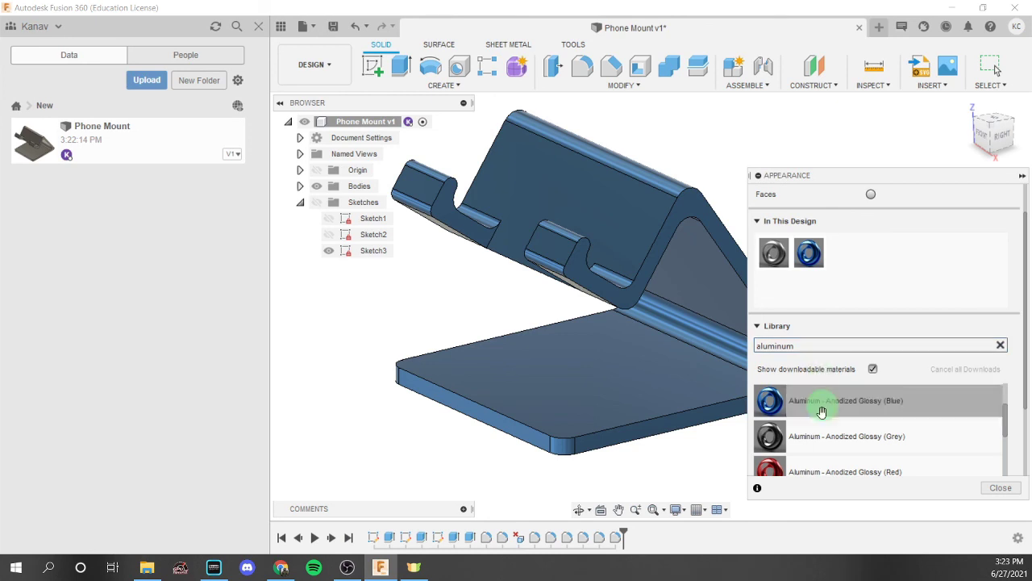
pyautogui.scroll(-3, 818, 403)
pyautogui.moveTo(834, 437); pyautogui.dragTo(691, 175)
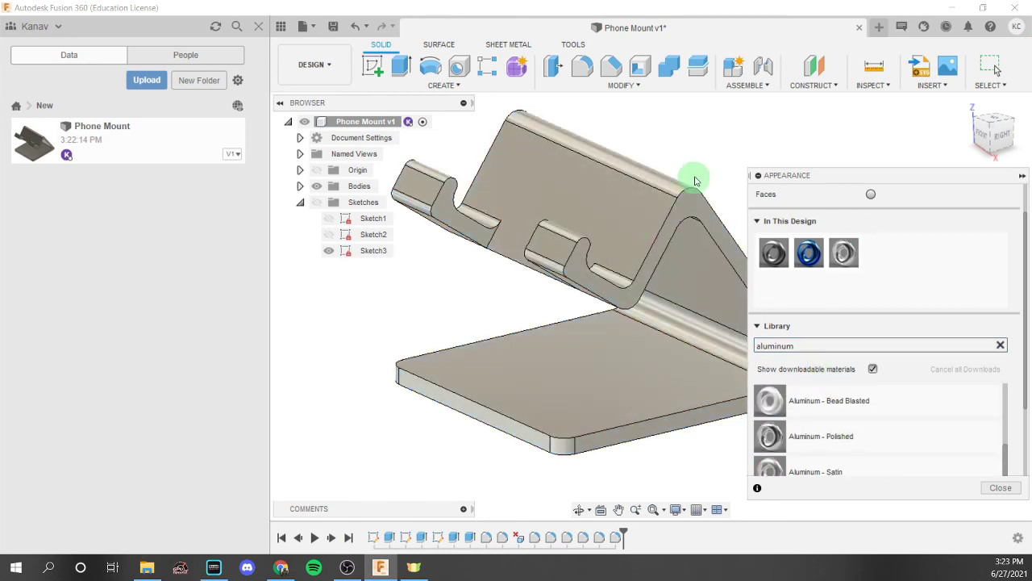
# Close the appearance library and save a new version of Phone Mount
pyautogui.press('Escape')
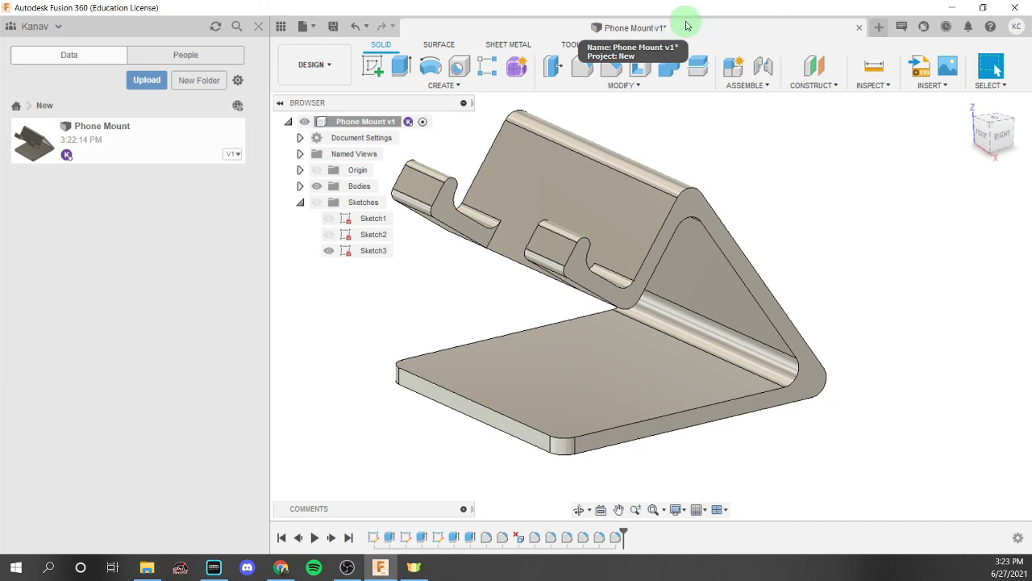
pyautogui.hotkey('ctrl', 's')
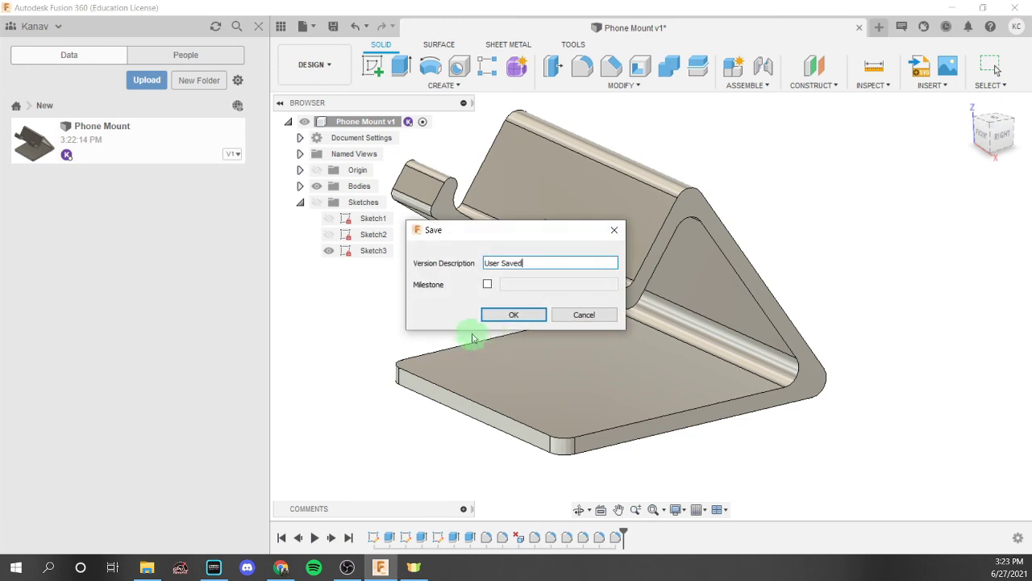
pyautogui.click(498, 313)
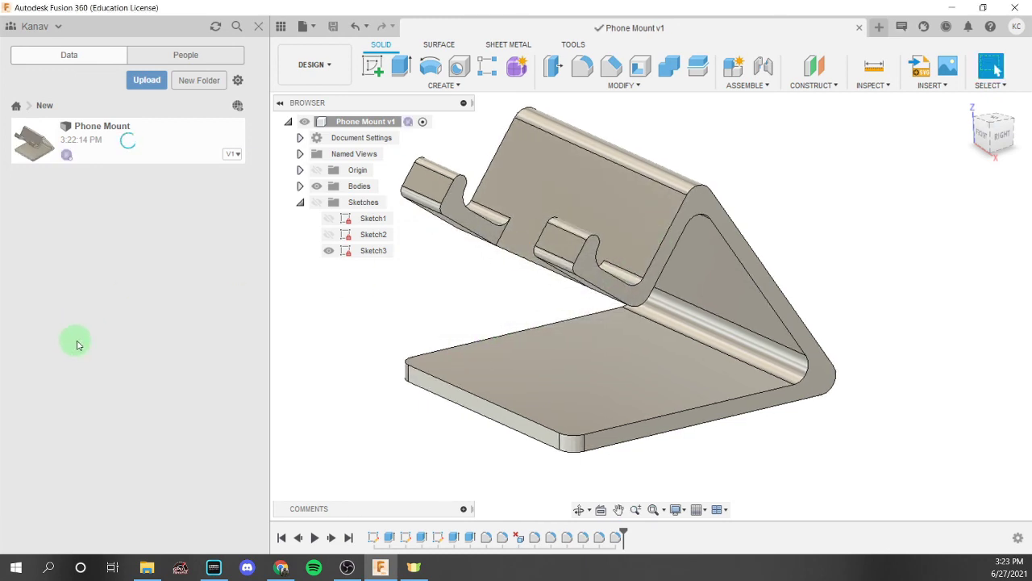